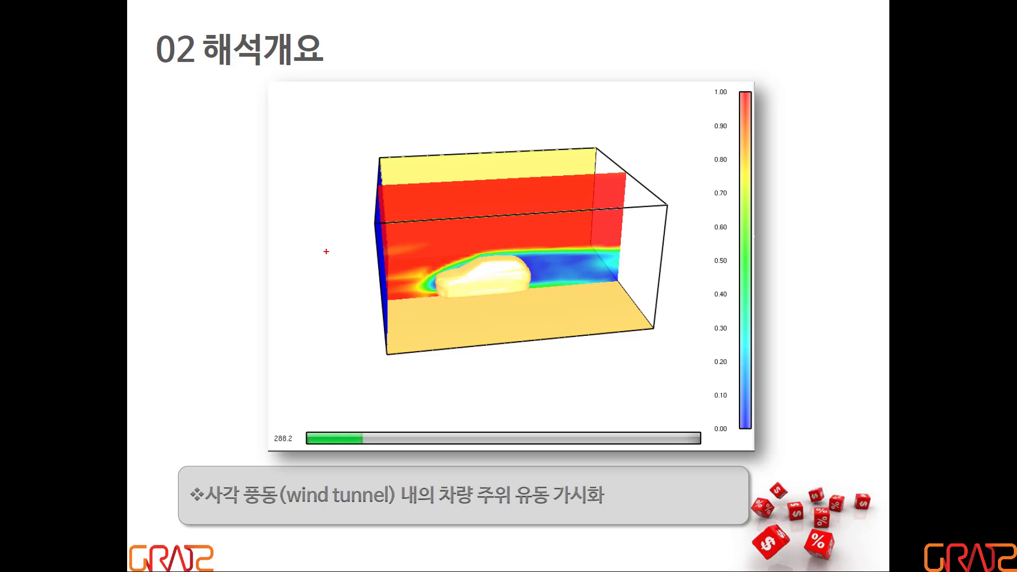
mouse_move(323, 259)
left_mouse_down()
mouse_move(389, 255)
mouse_move(385, 273)
left_mouse_up()
left_click_drag(628, 258, 676, 259)
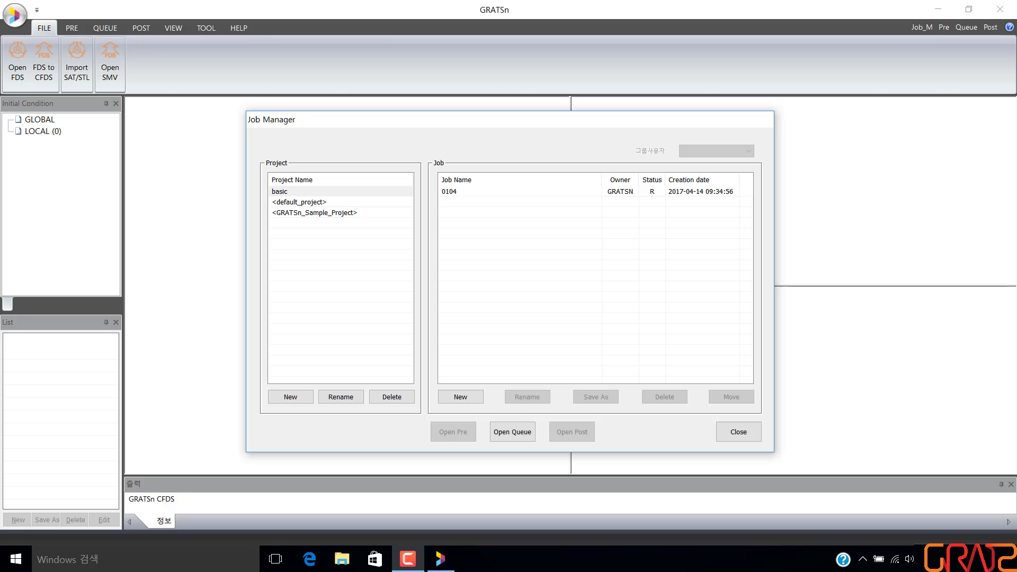
Step: Create a job named 0105 in the basic project and open it for preprocessing
left_click(357, 193)
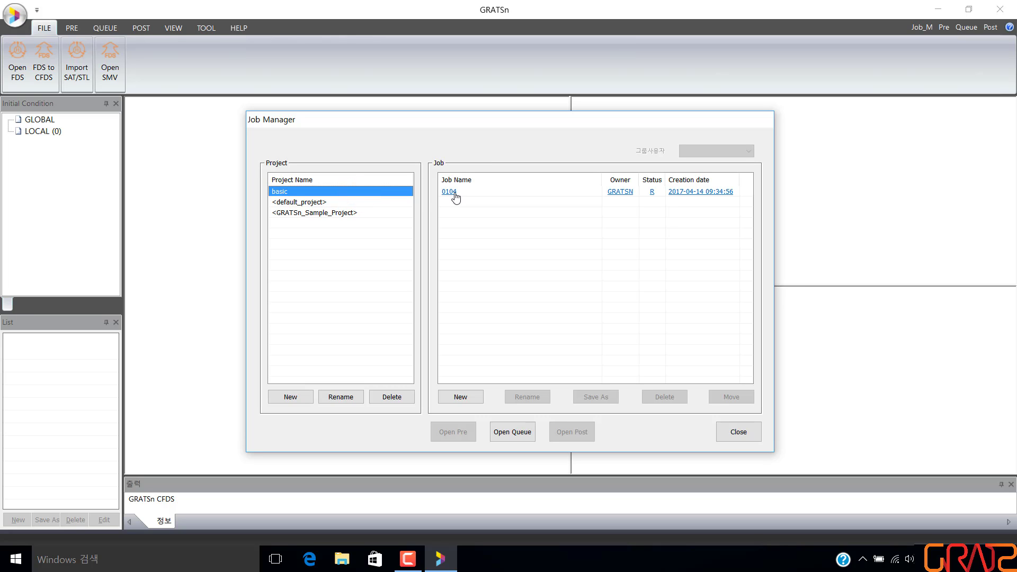
left_click(461, 399)
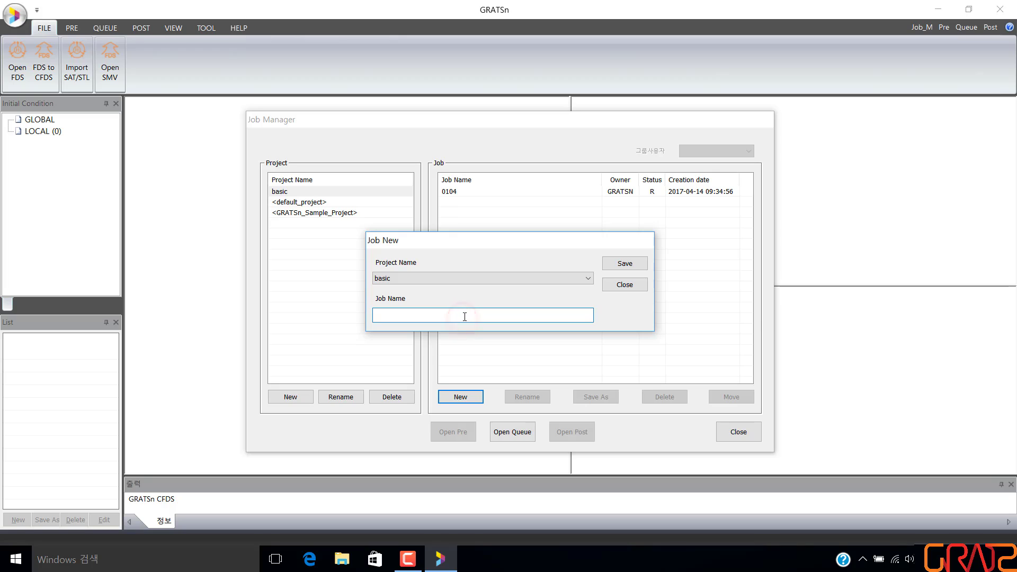
type("0105")
left_click(627, 264)
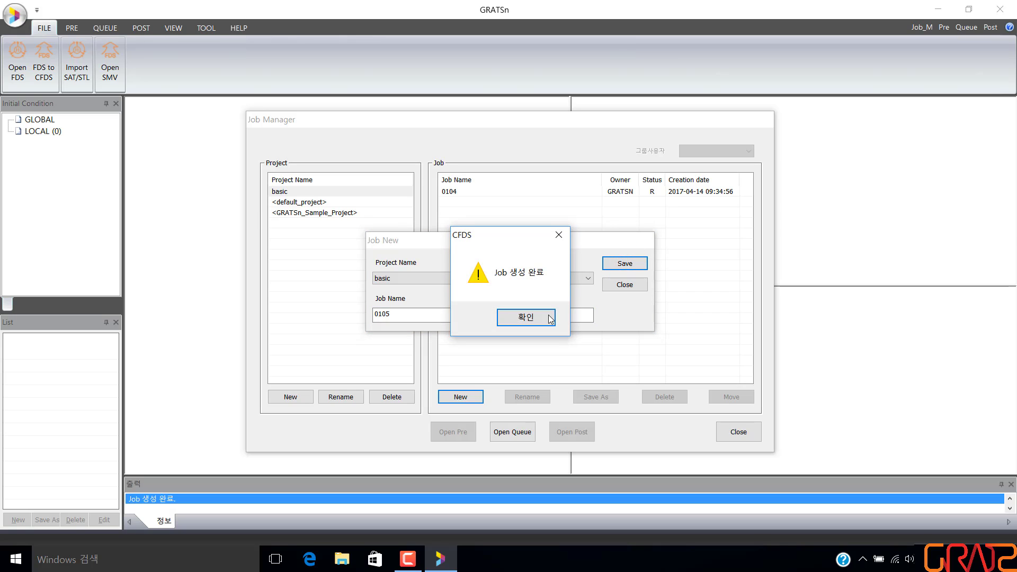
left_click(550, 319)
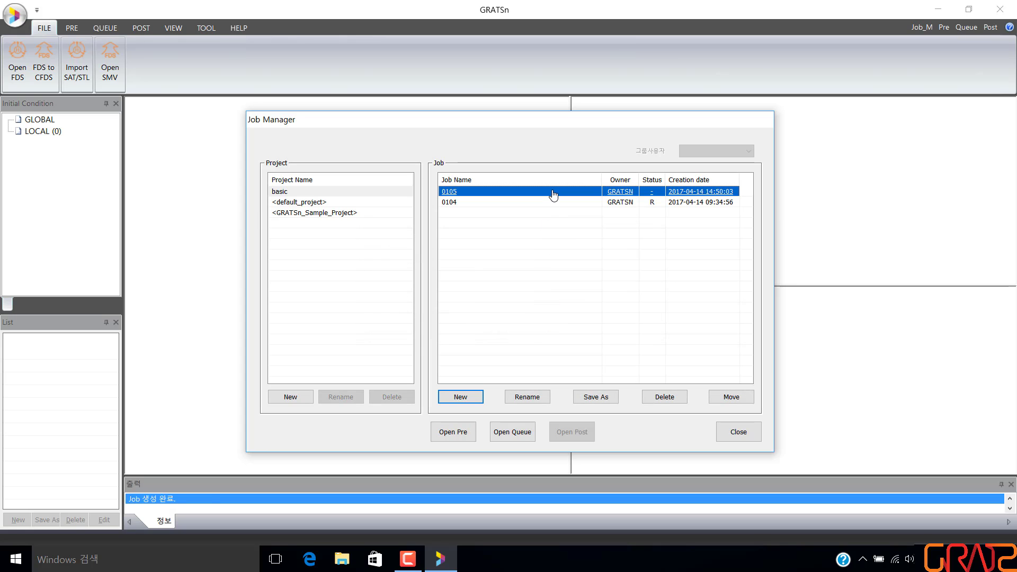
left_click(454, 433)
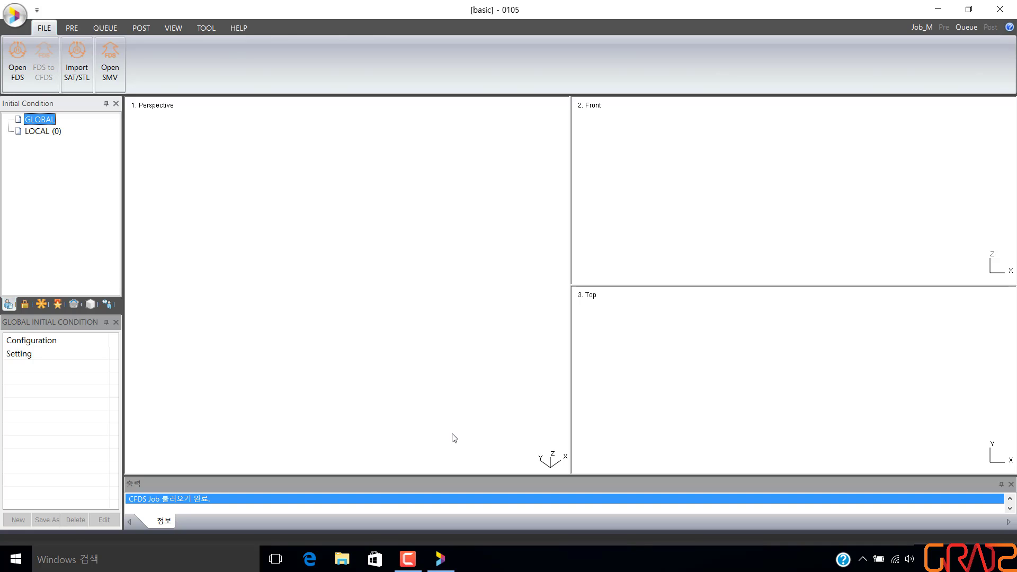
Step: Set the simulation's flow type to Fluid Flow and save the simulation settings
left_click(73, 28)
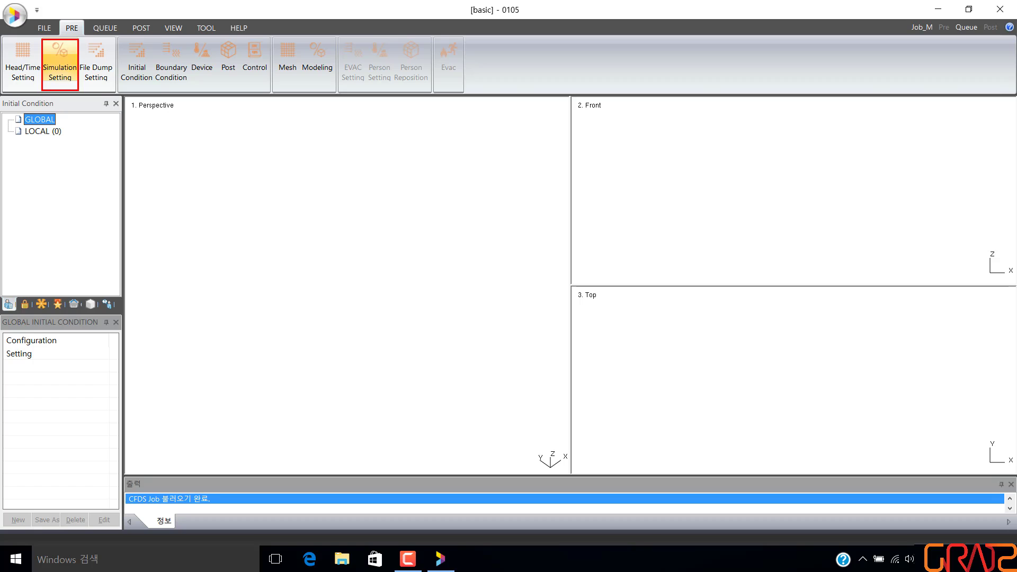
left_click(61, 63)
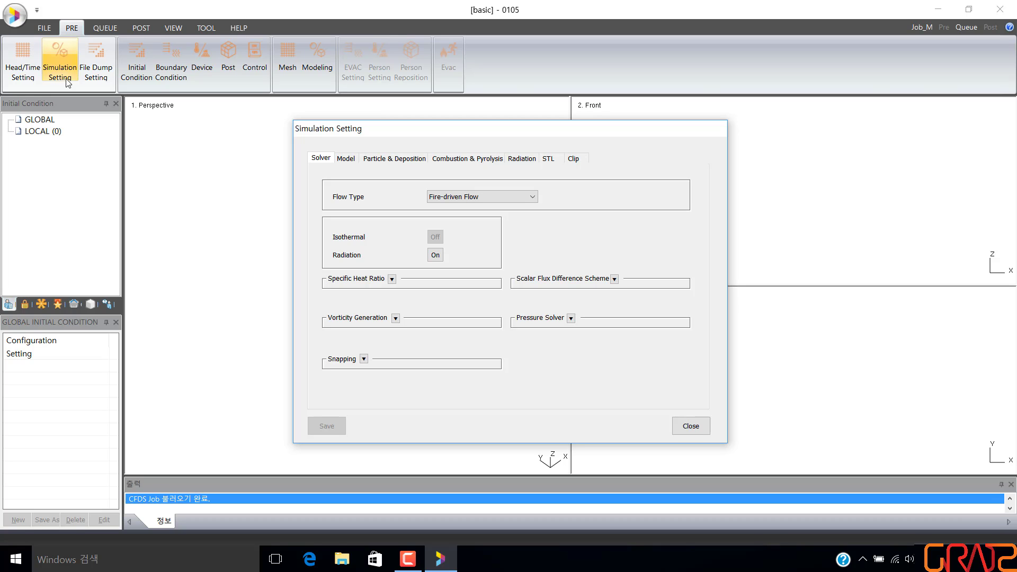
left_click(444, 199)
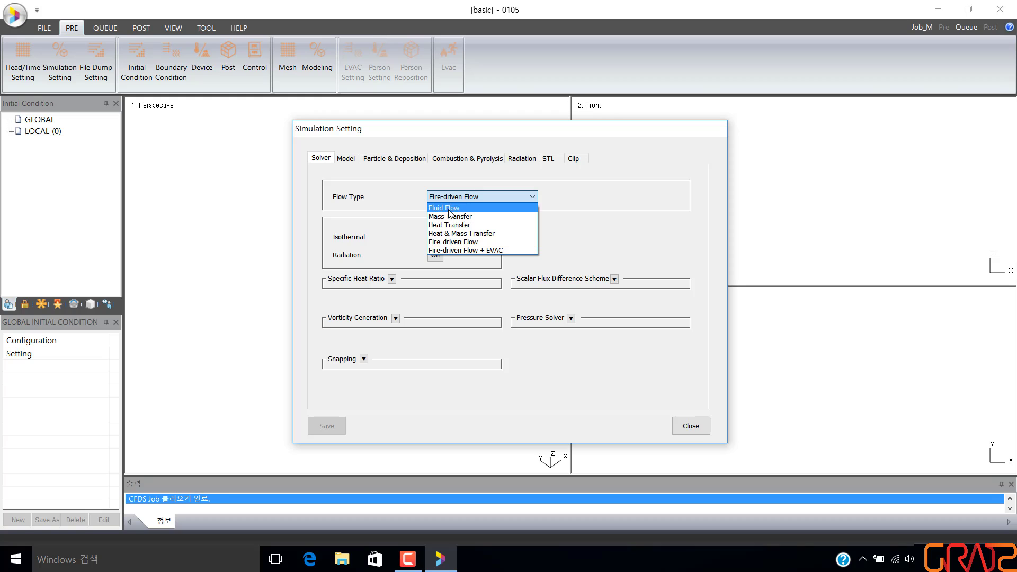
left_click(453, 208)
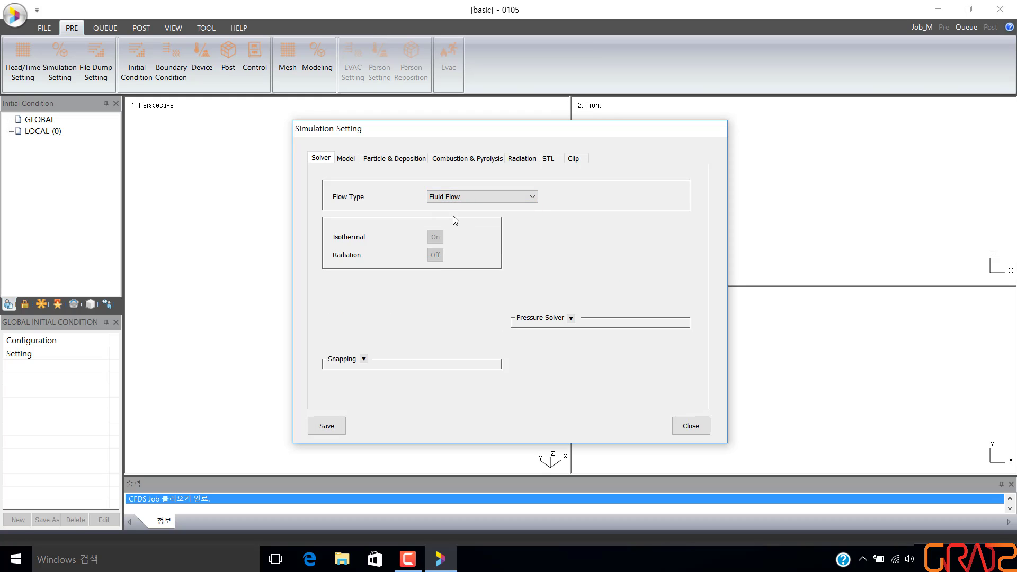
key("ctrl+2")
mouse_move(324, 179)
left_mouse_down("ctrl")
mouse_move(343, 193)
mouse_move(448, 213)
mouse_move(540, 215)
left_mouse_up("ctrl")
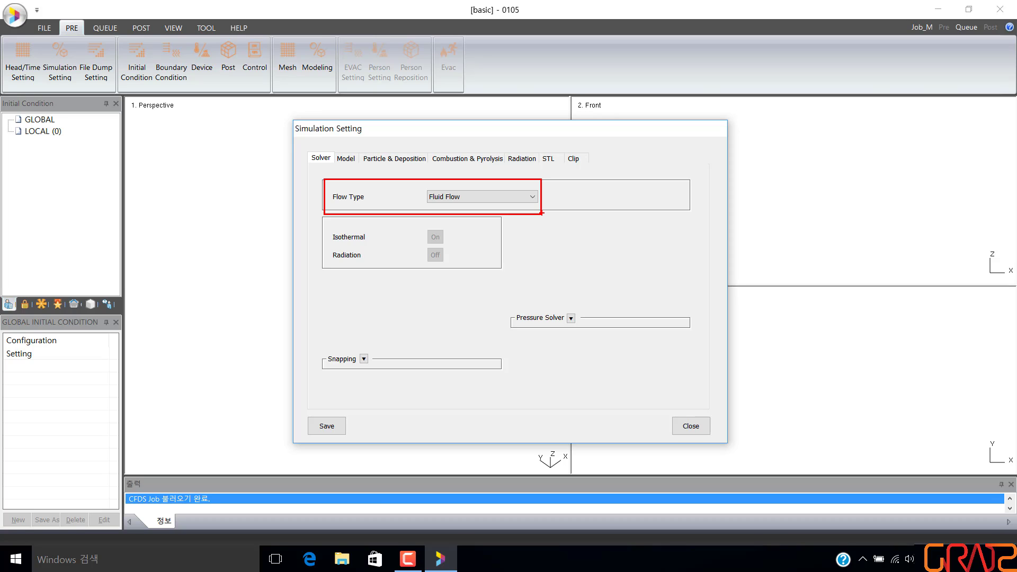
left_click_drag(301, 410, 349, 439)
left_click(340, 424)
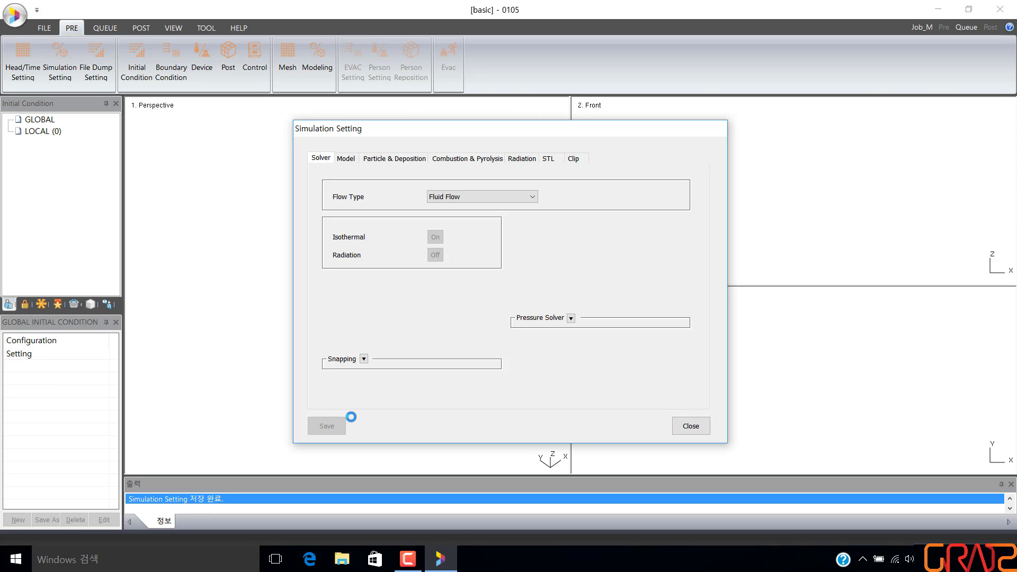
left_click(680, 426)
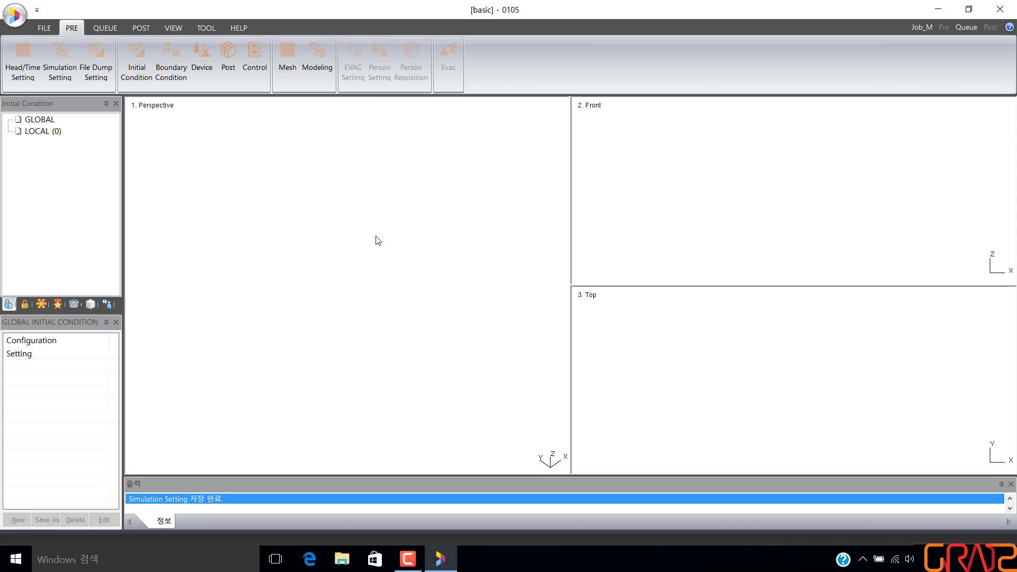
Step: Import the C30_21_6_car_ASCII STL model into job 0105 as an STL-OBJECT with metres as the unit
left_click(45, 28)
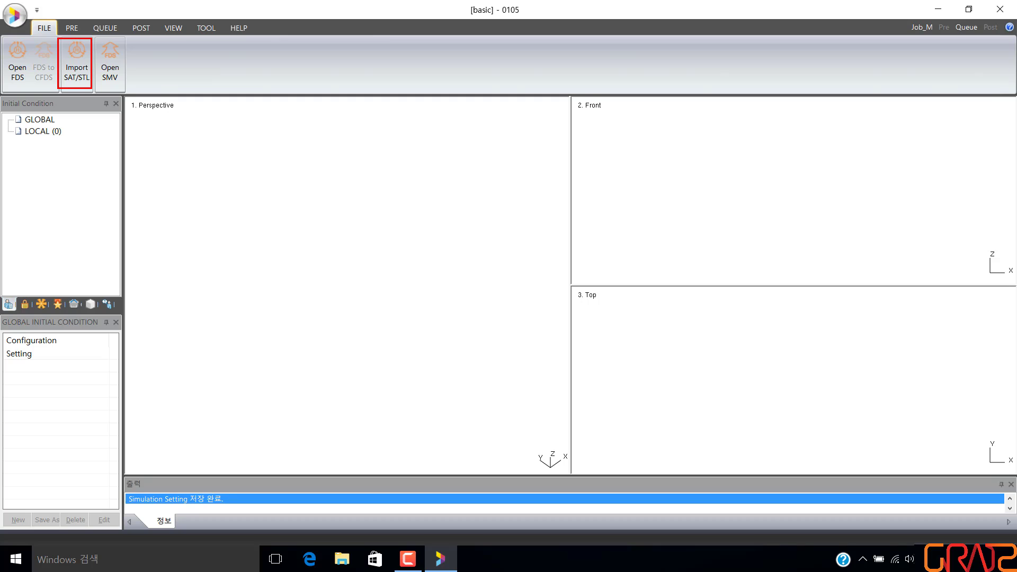
left_click(77, 57)
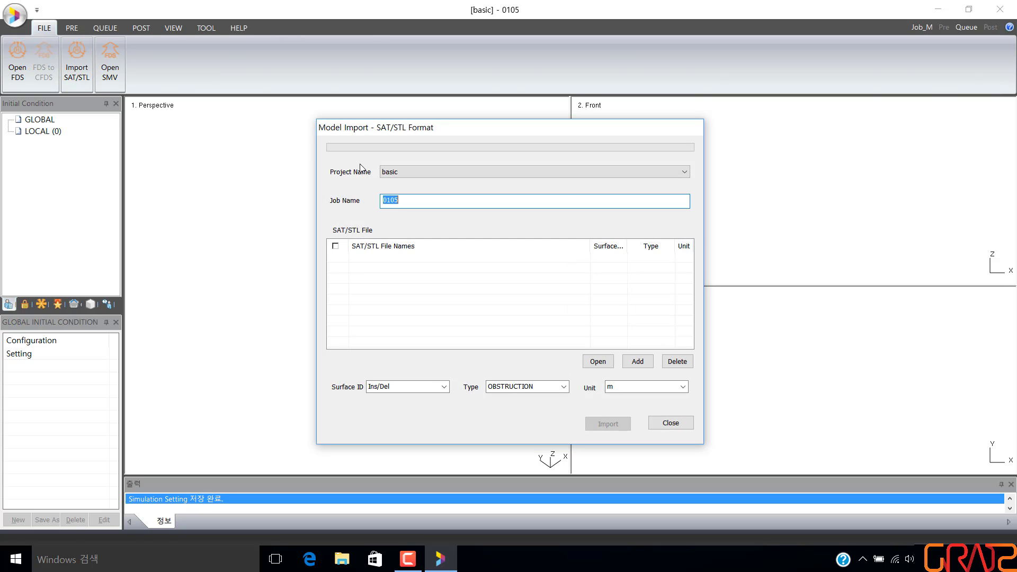
left_click(598, 362)
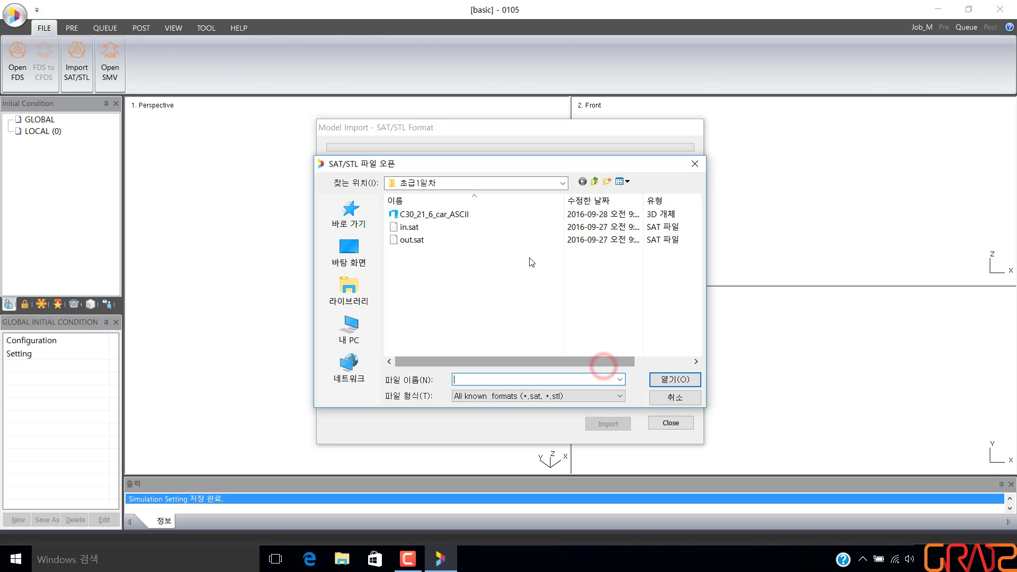
left_click(522, 212)
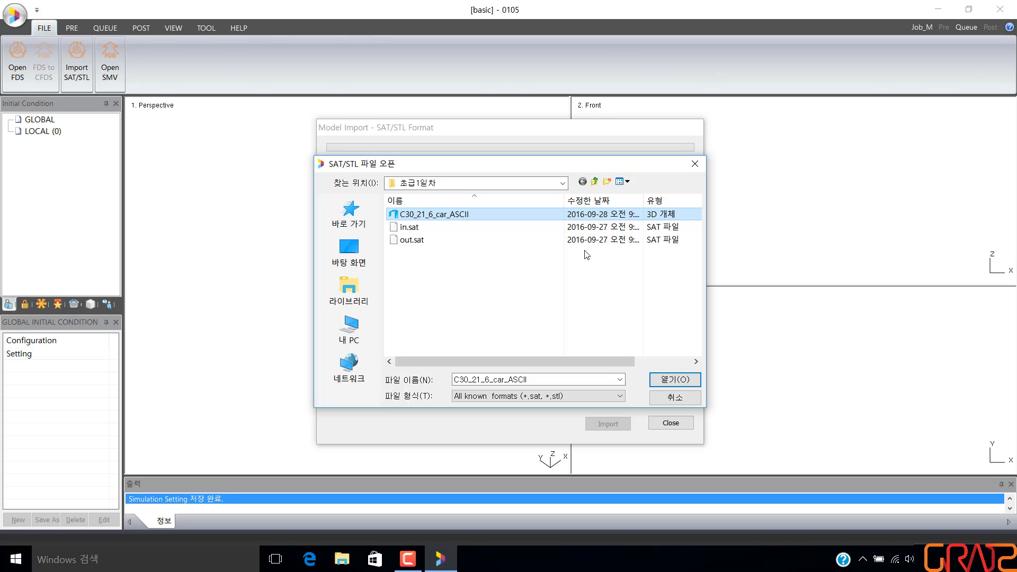
left_click(682, 382)
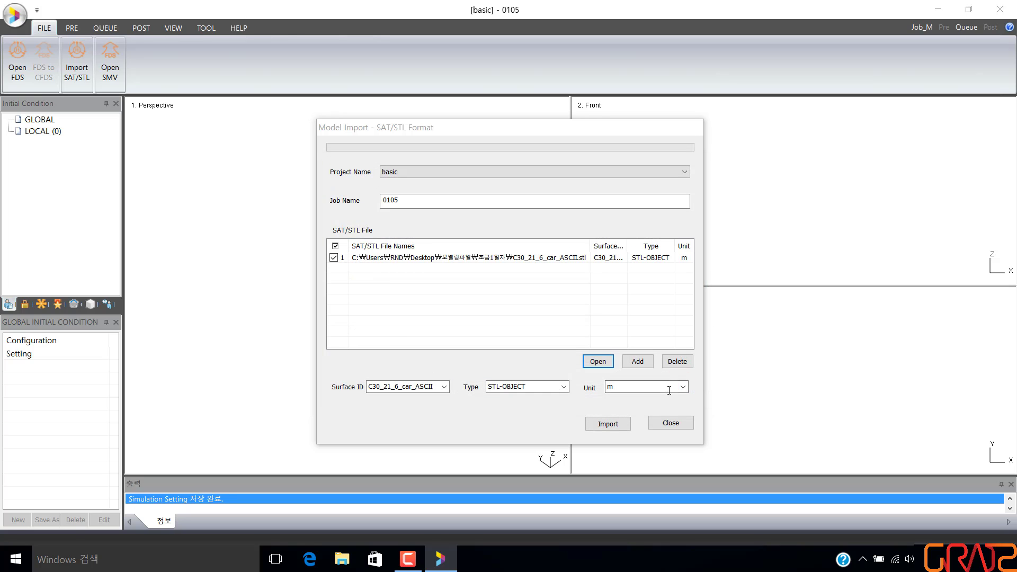
left_click(614, 425)
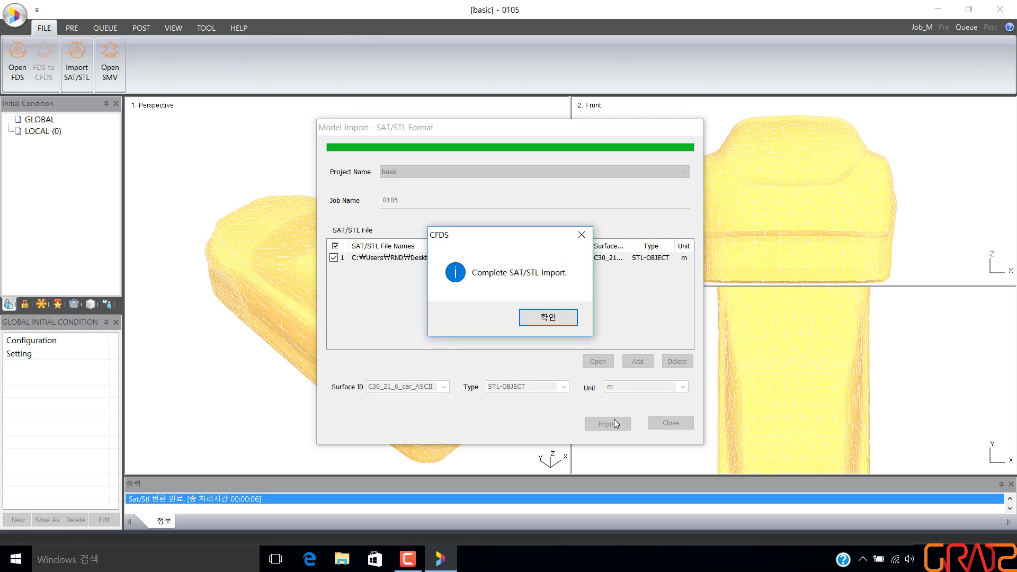
left_click(548, 317)
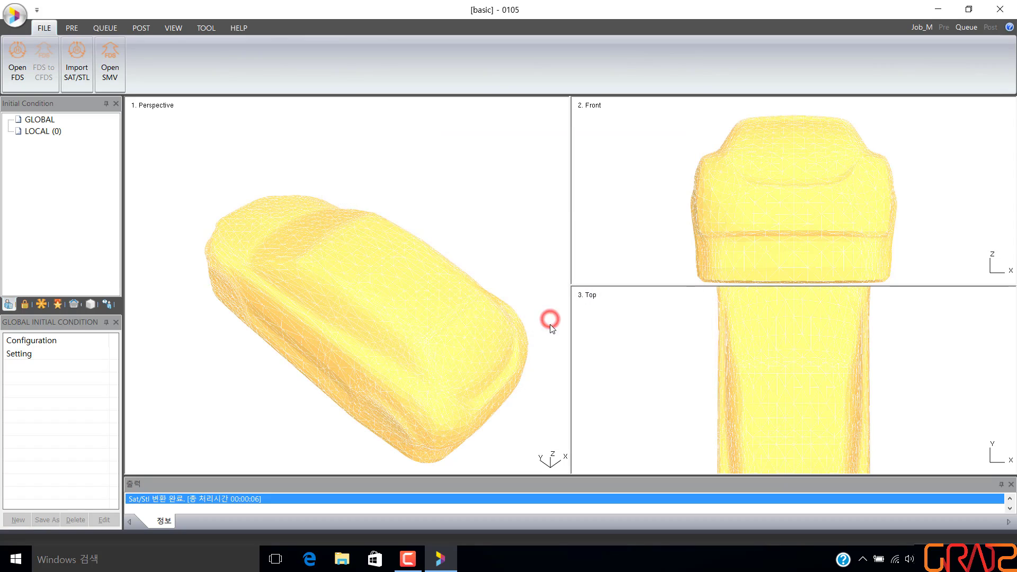
Step: Show the car model in a single perspective modeling window
mouse_move(486, 298)
left_mouse_down()
mouse_move(488, 257)
mouse_move(486, 287)
left_mouse_up()
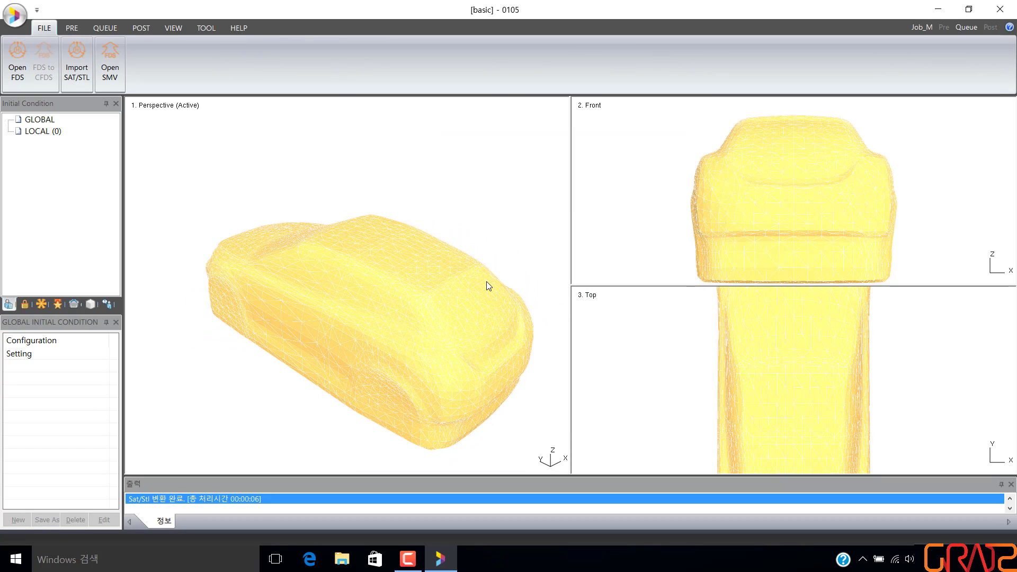
left_click(488, 205)
left_click(171, 29)
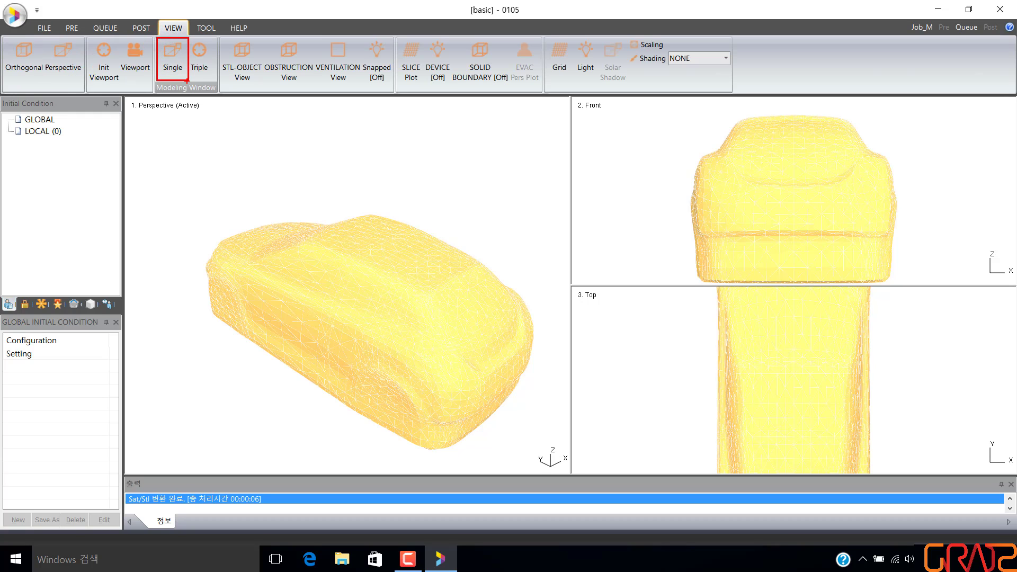
left_click(170, 46)
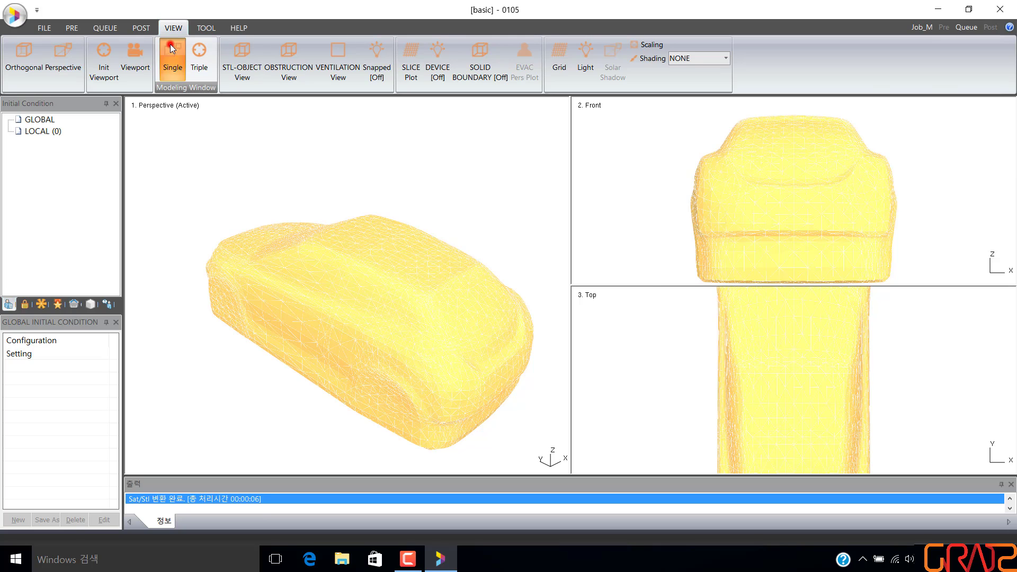
scroll(295, 229, "down", 3)
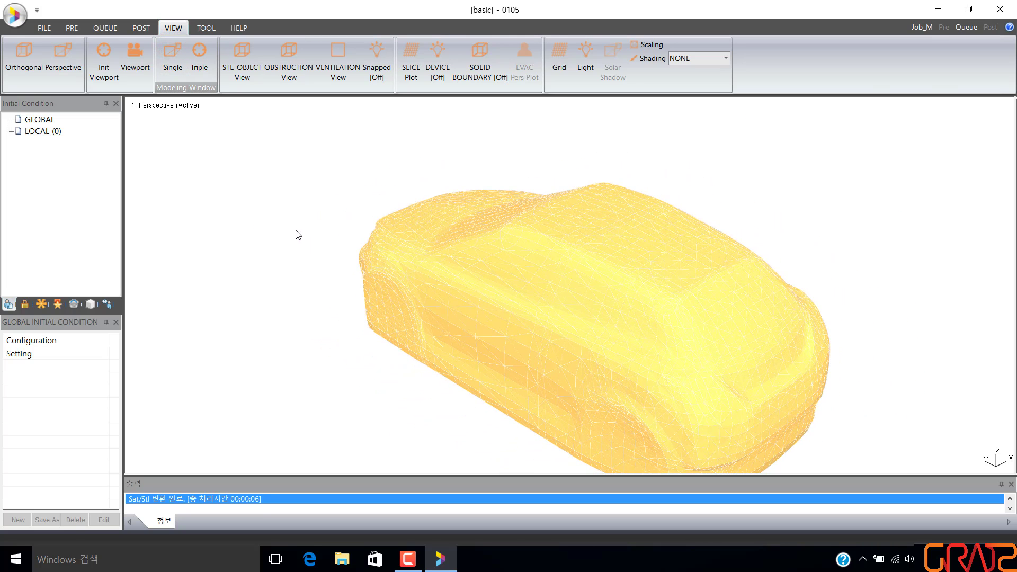
scroll(296, 231, "down", 1)
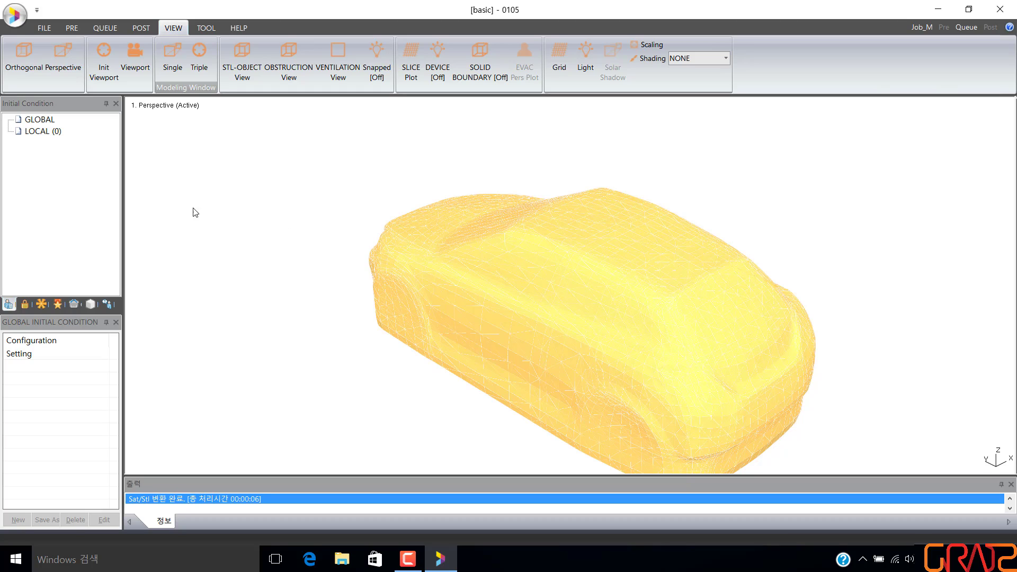
Step: Open the boundary conditions and list the job's surfaces
left_click(72, 29)
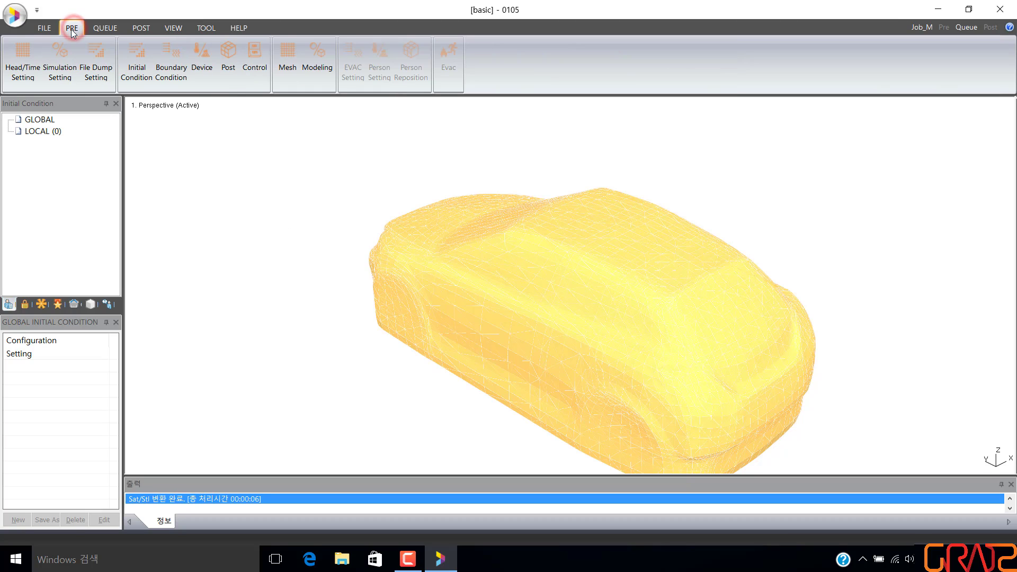
left_click_drag(152, 39, 190, 88)
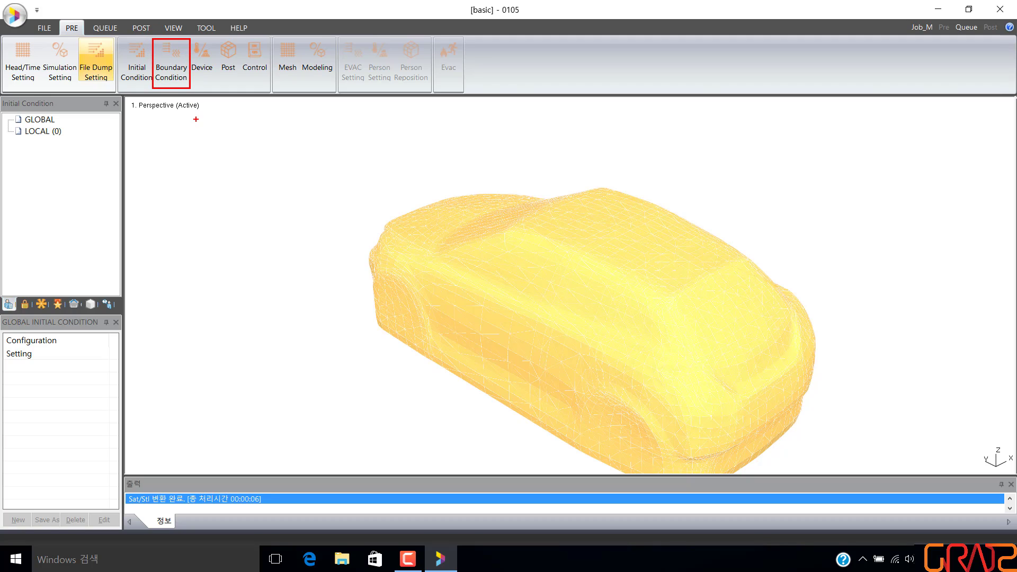
left_click(169, 57)
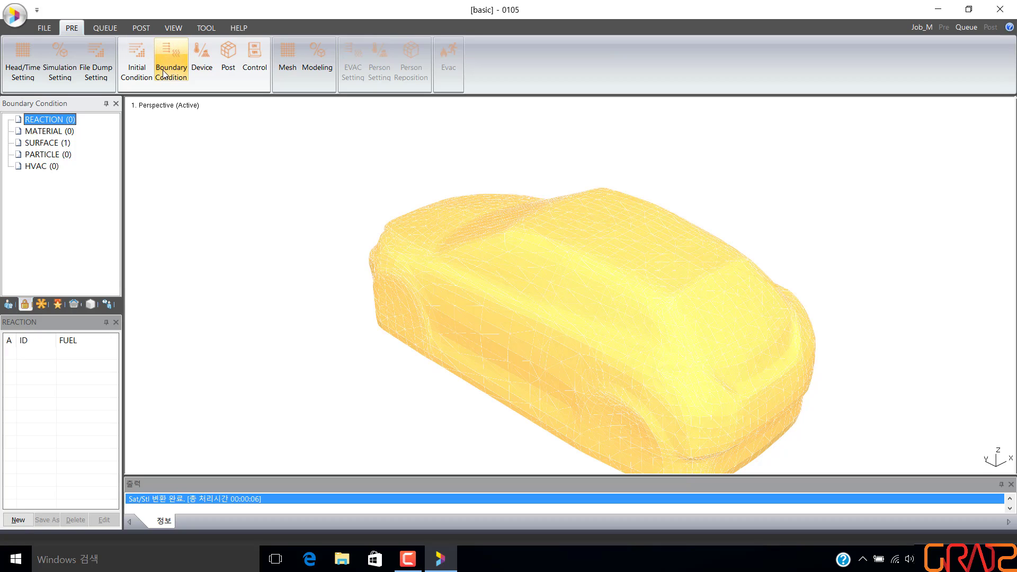
left_click(40, 147)
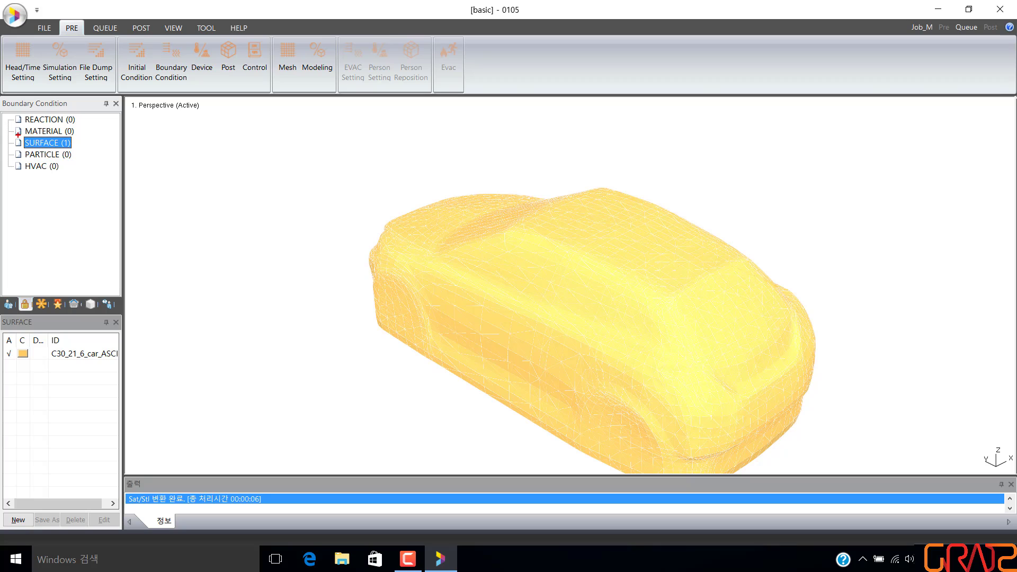
left_click_drag(15, 137, 78, 151)
left_click_drag(5, 347, 120, 365)
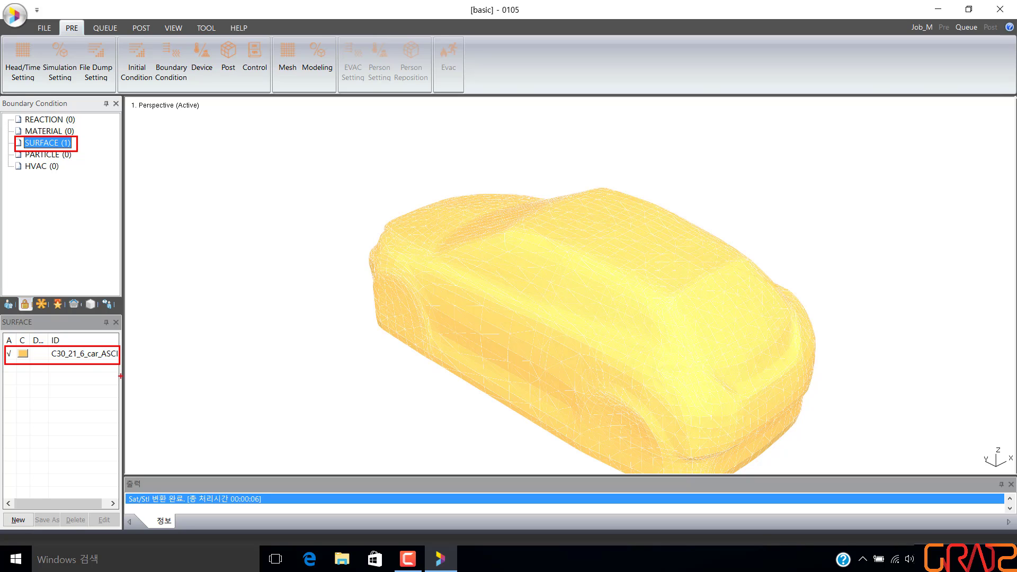
key("Escape")
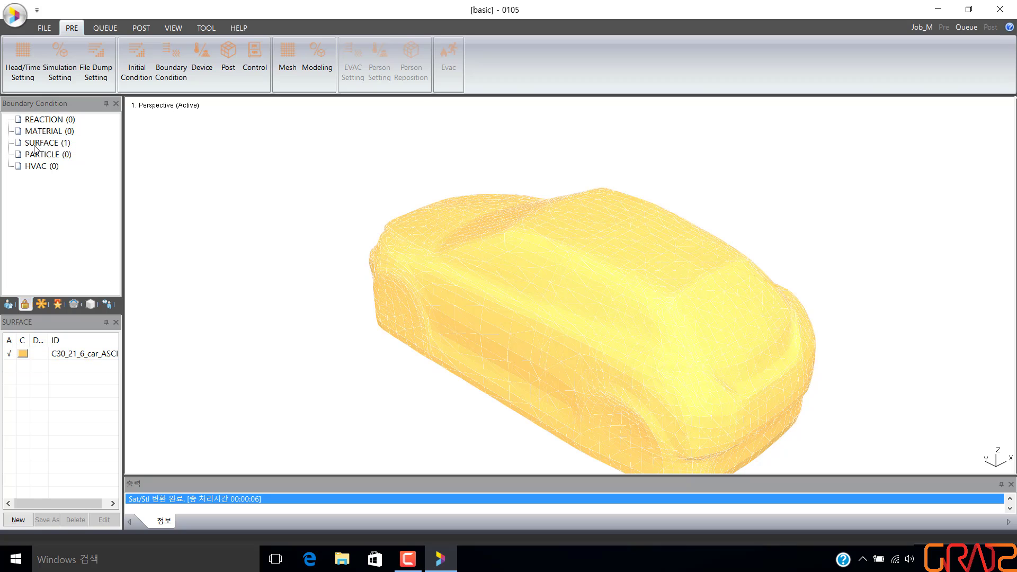
Step: Set the display colour of the C30_21_6_car_ASCII surface to navy and save it
key("ctrl+2")
left_click_drag(14, 345, 34, 364, "ctrl")
key("Escape")
left_click(23, 354)
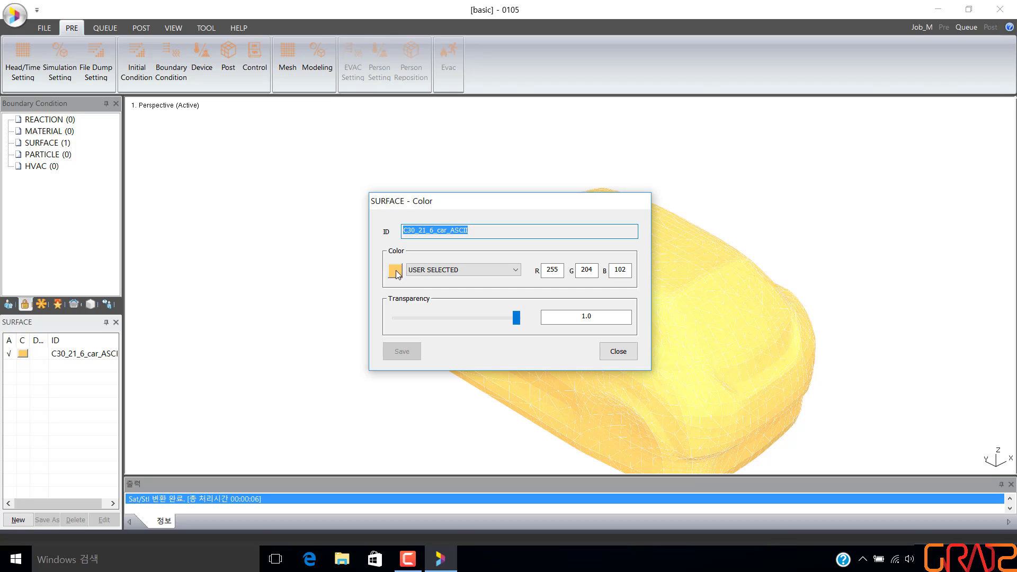
key("ctrl+2")
left_click_drag(385, 262, 406, 282)
left_click(395, 270)
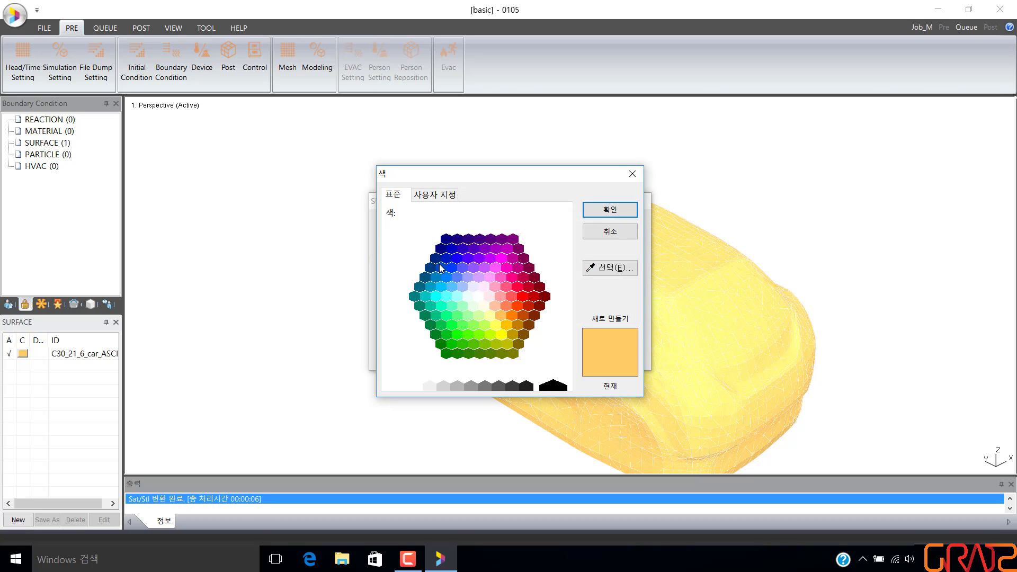
left_click(444, 241)
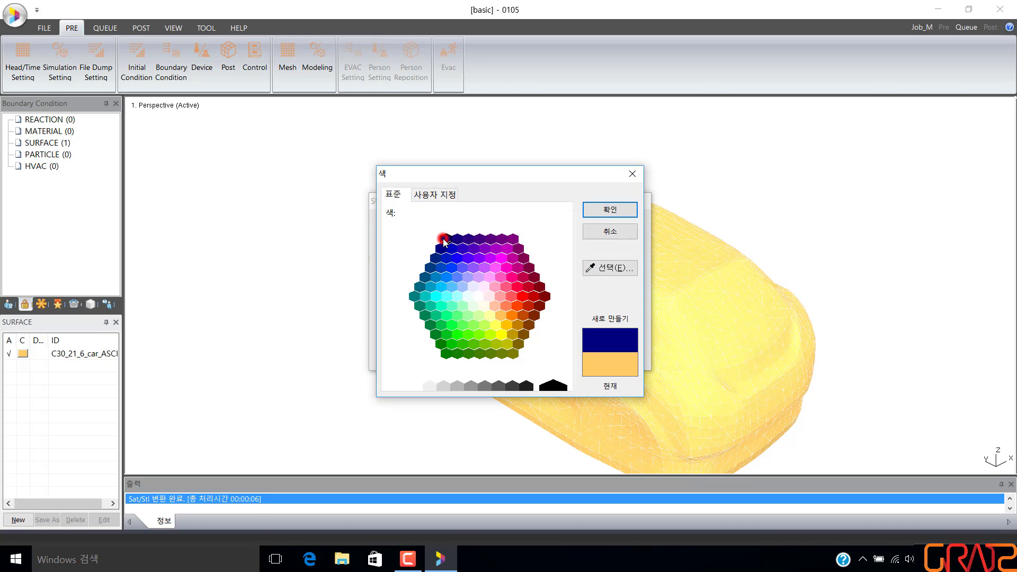
left_click(610, 211)
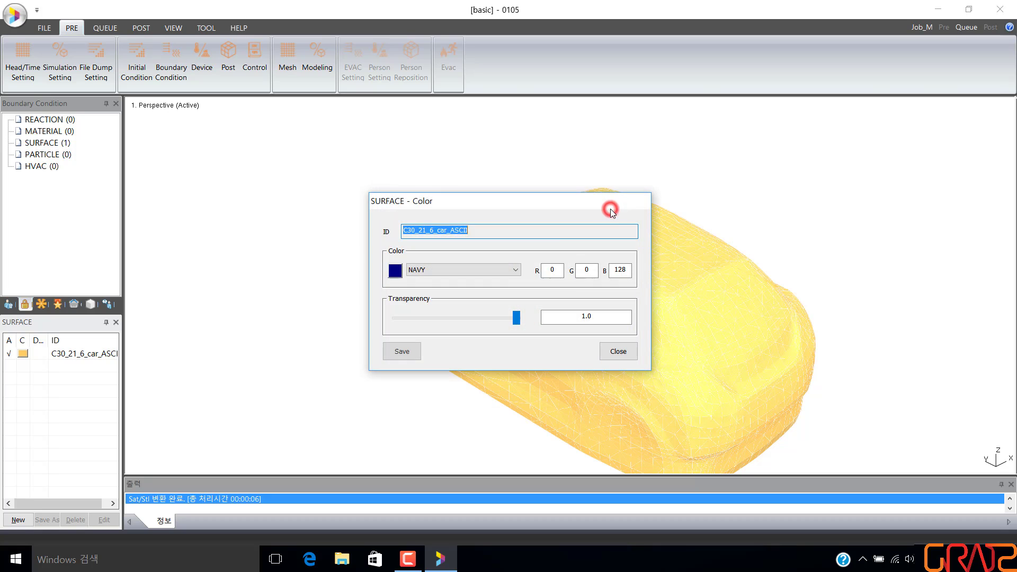
left_click(402, 352)
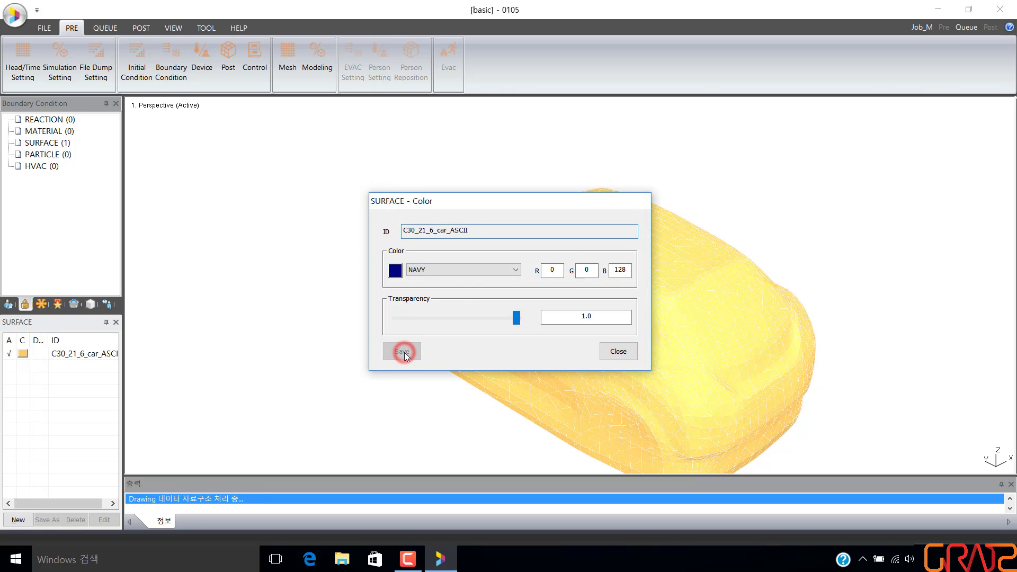
left_click(615, 353)
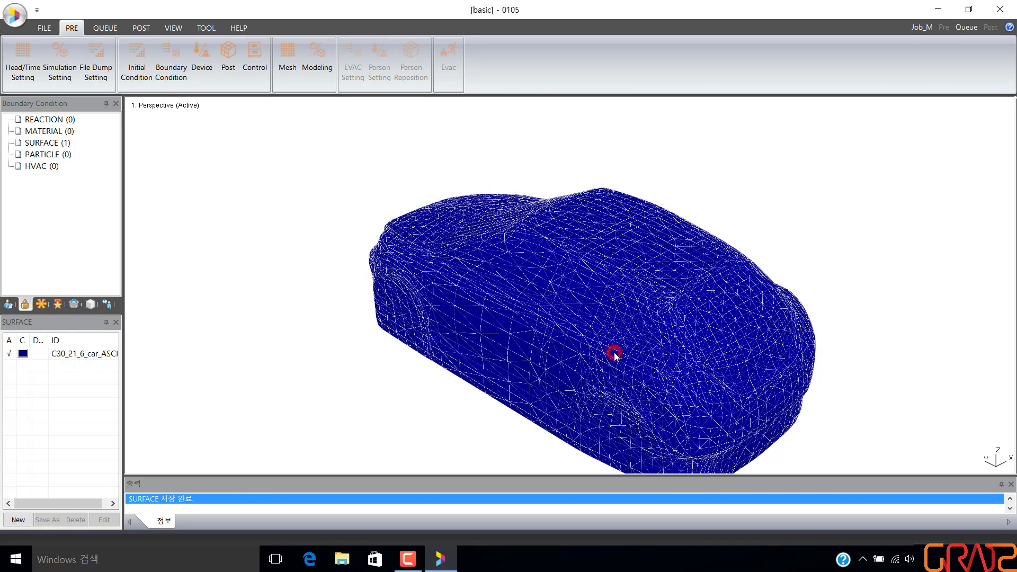
scroll(551, 327, "down", 3)
mouse_move(544, 332)
left_mouse_down()
mouse_move(538, 338)
mouse_move(531, 309)
mouse_move(551, 329)
left_mouse_up()
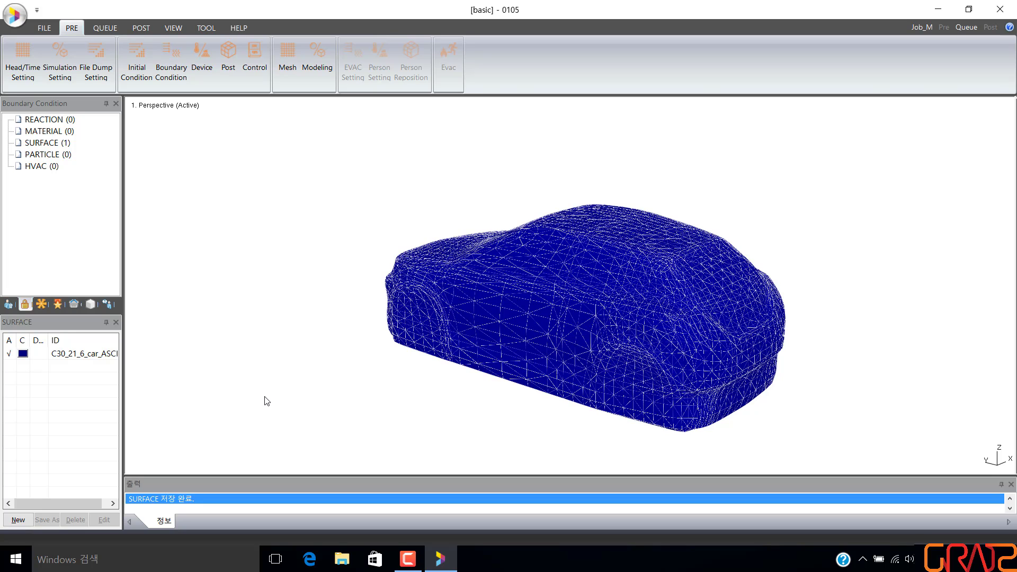
Step: Create a new mesh bounded by x −20 to 30 m, y −20 to 20 m and z −5 to 20 m
left_click(39, 144)
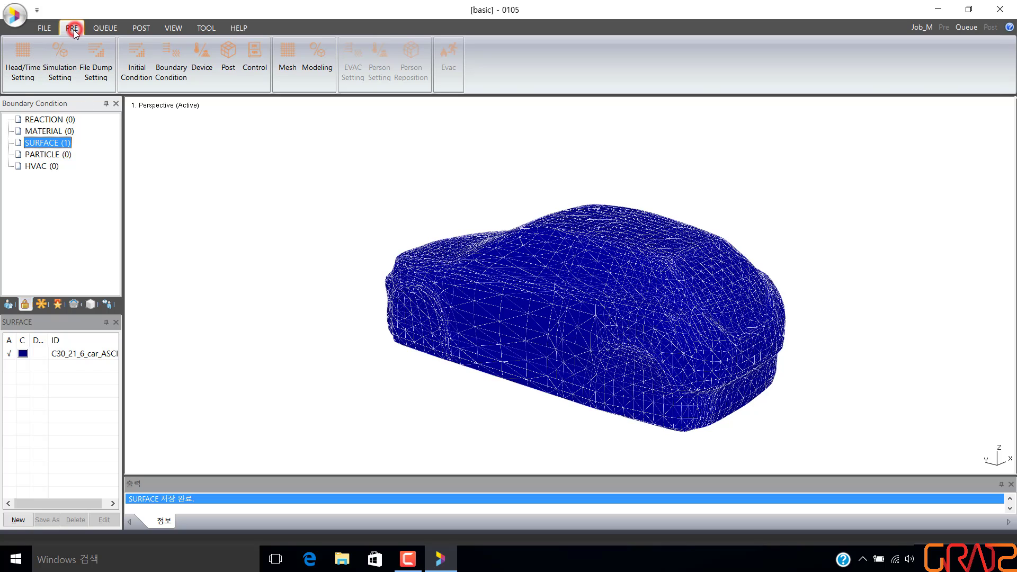
left_click_drag(271, 38, 302, 82)
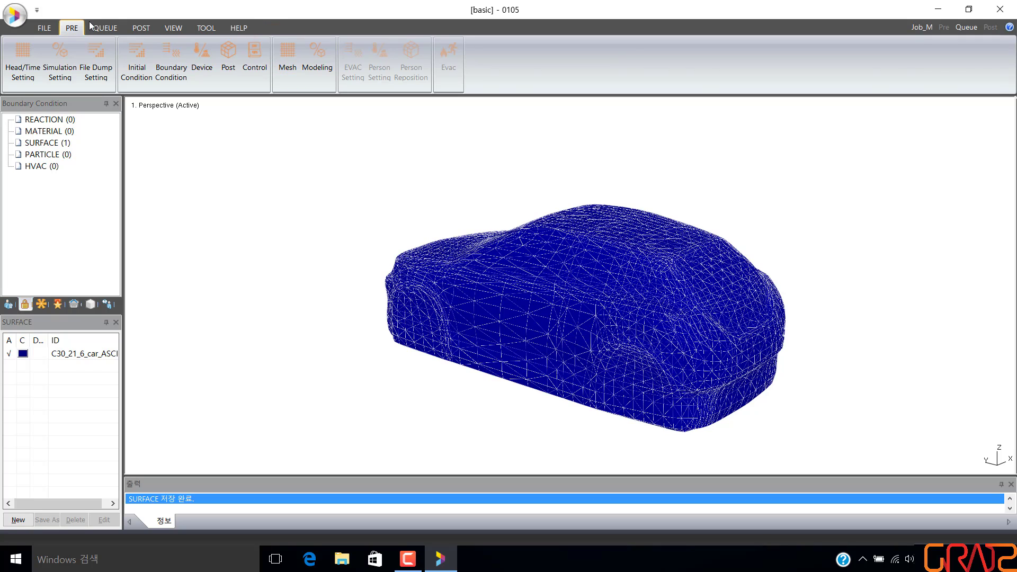
left_click(281, 46)
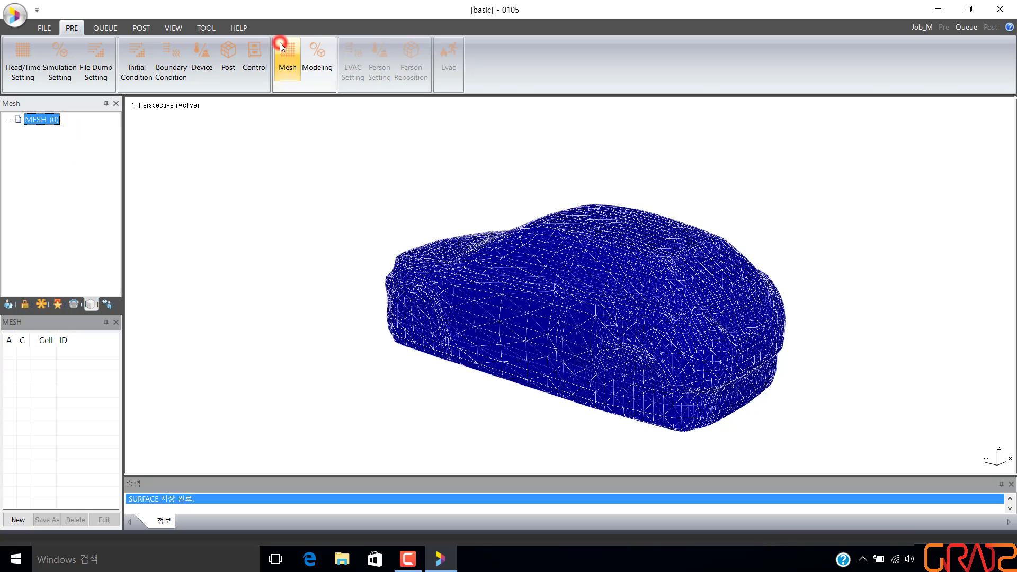
left_click(16, 519)
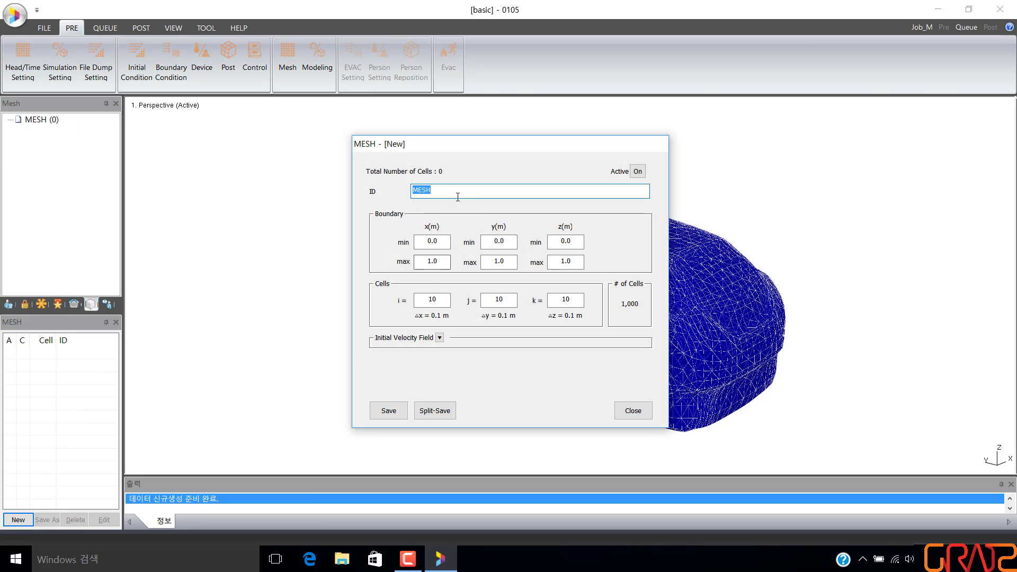
left_click(432, 242)
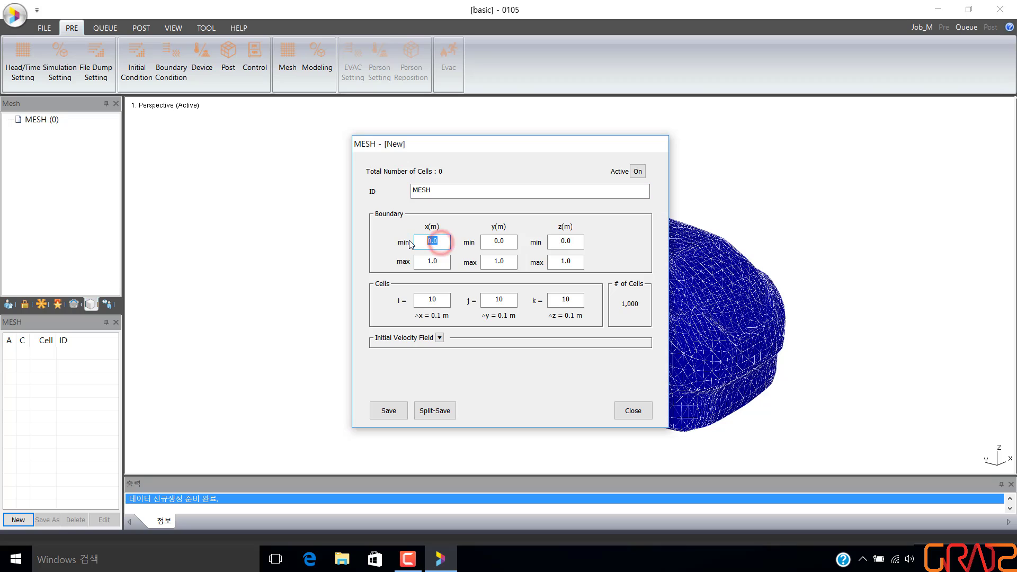
type("-20")
key("Tab")
type("30")
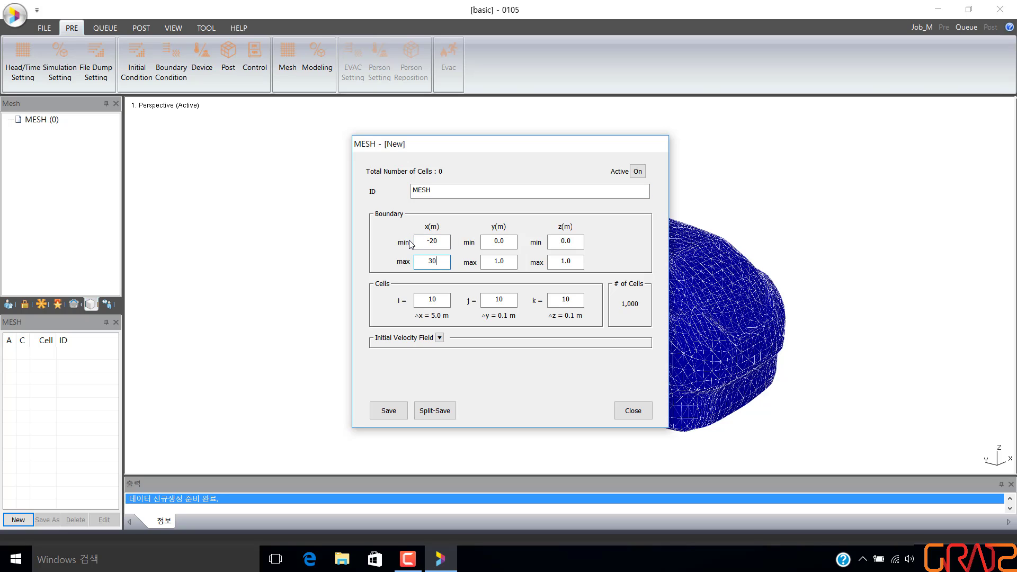
key("Tab")
type("-20")
key("Tab")
type("20")
key("Tab")
type("-5")
key("Tab")
type("20")
Step: Divide the mesh into 50 × 40 × 40 cells in i, j and k, and save it
key("Tab")
type("50")
key("Tab")
type("40")
key("Tab")
type("40")
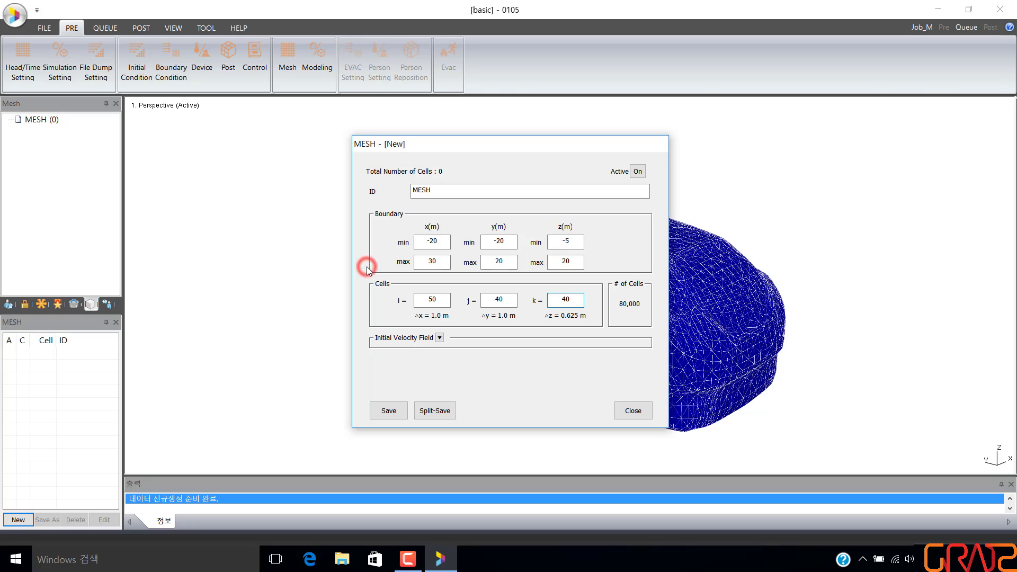
left_click(393, 412)
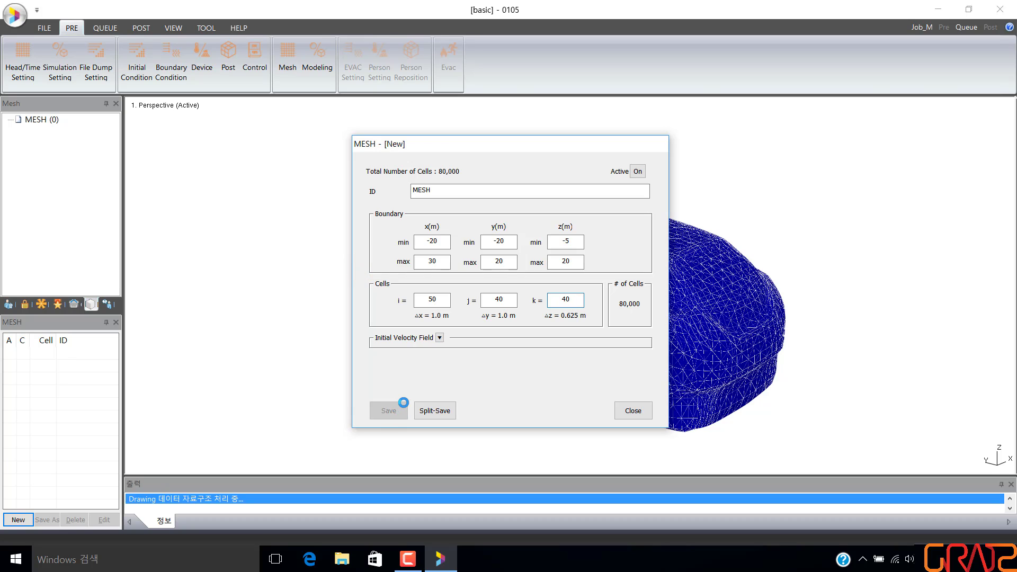
left_click(641, 410)
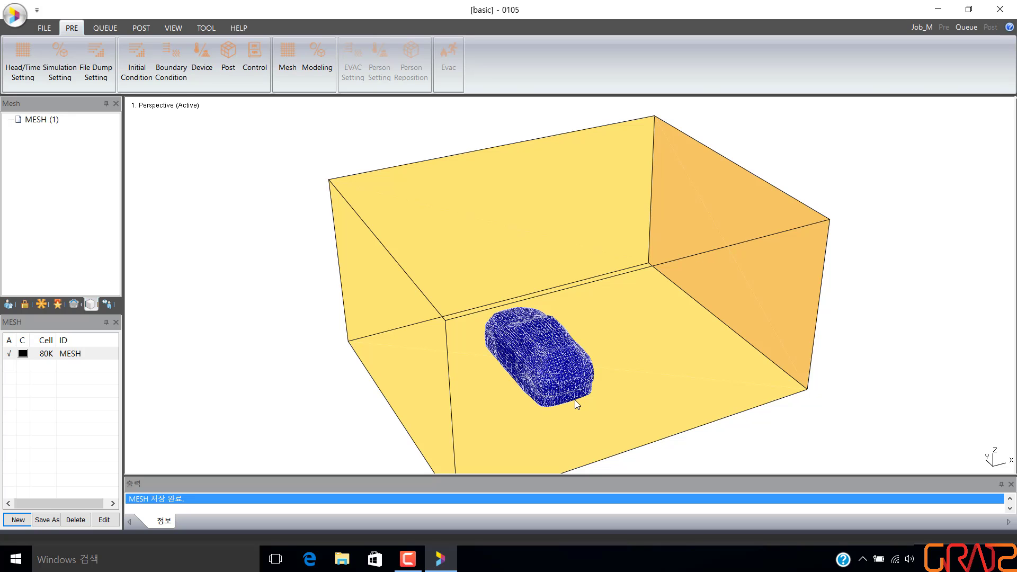
Step: Display the mesh grid on the XZ plane and step it back and forth along the y axis, ending at y −2.0 m
key("y")
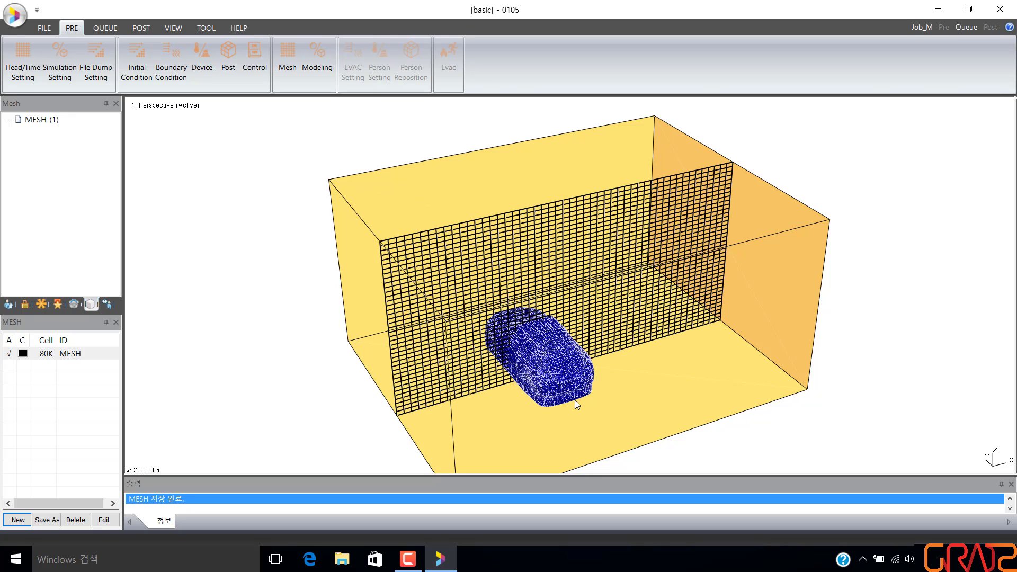
key("Up")
key("Up")
key("Up")
key("Up")
key("Up")
key("Up")
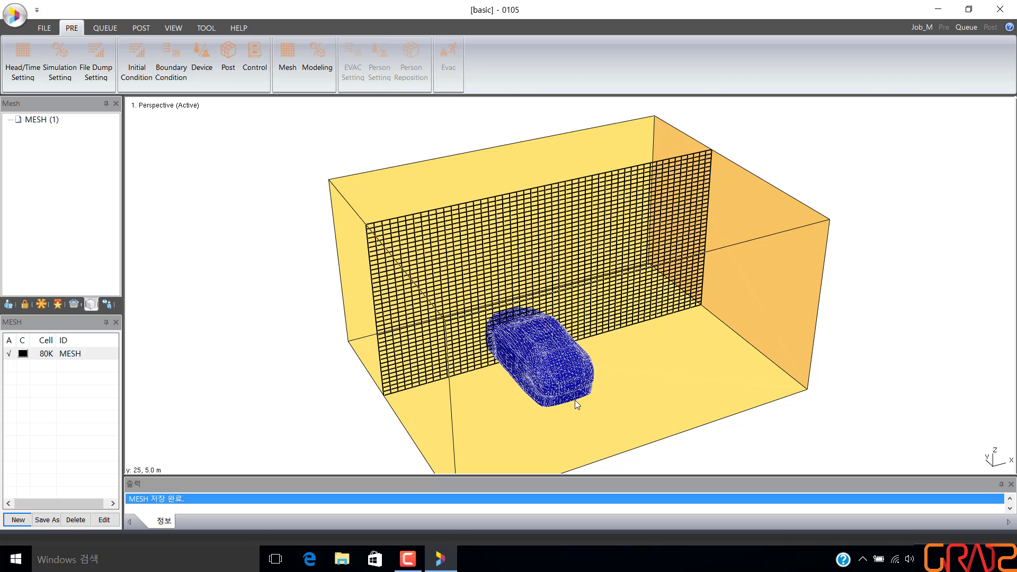
key("Down")
key("Down")
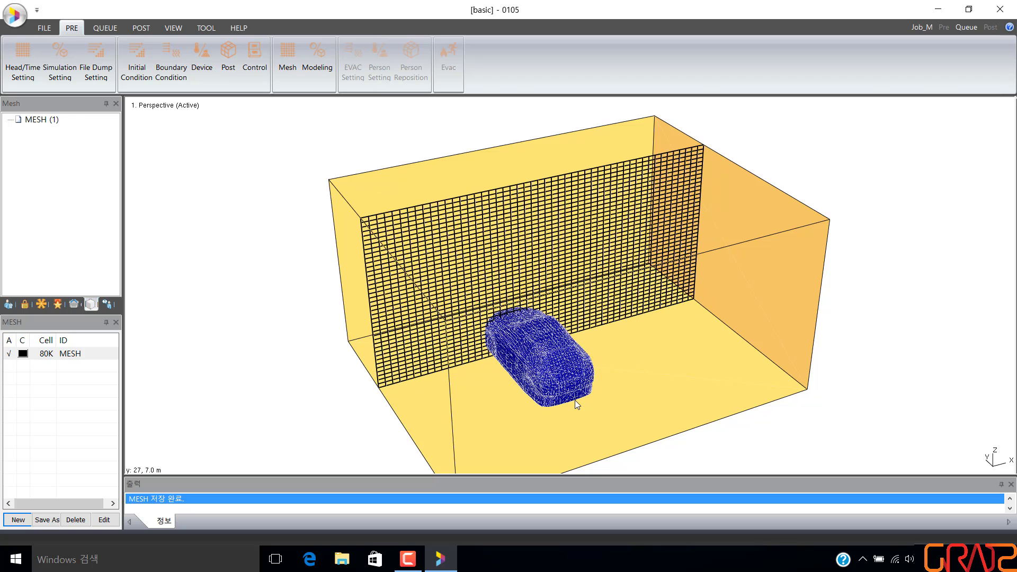
key("Down")
key("Down")
key("Down")
key("Down")
key("Down")
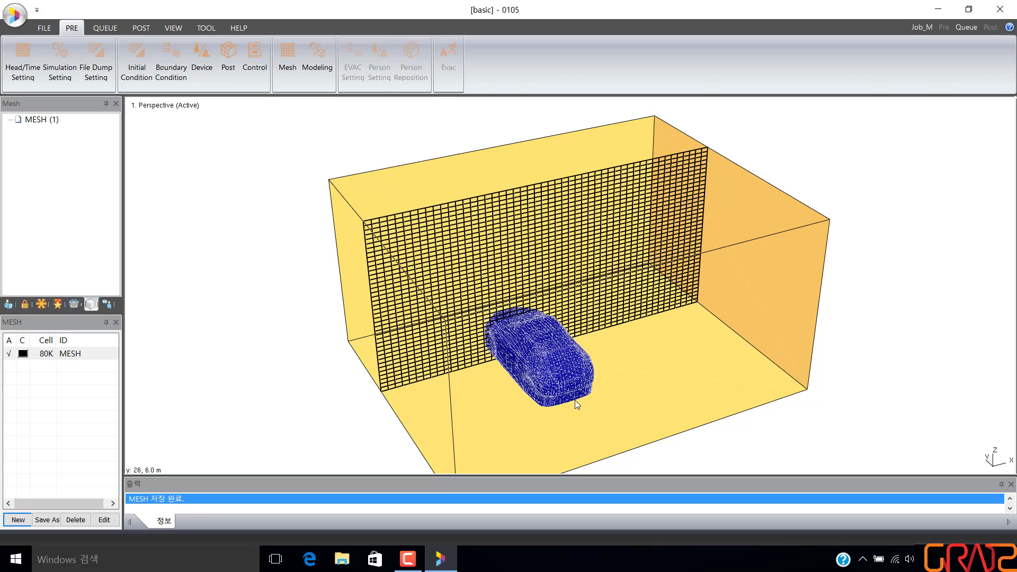
key("Up")
key("Up")
key("Up")
key("Up")
key("Up")
key("Up")
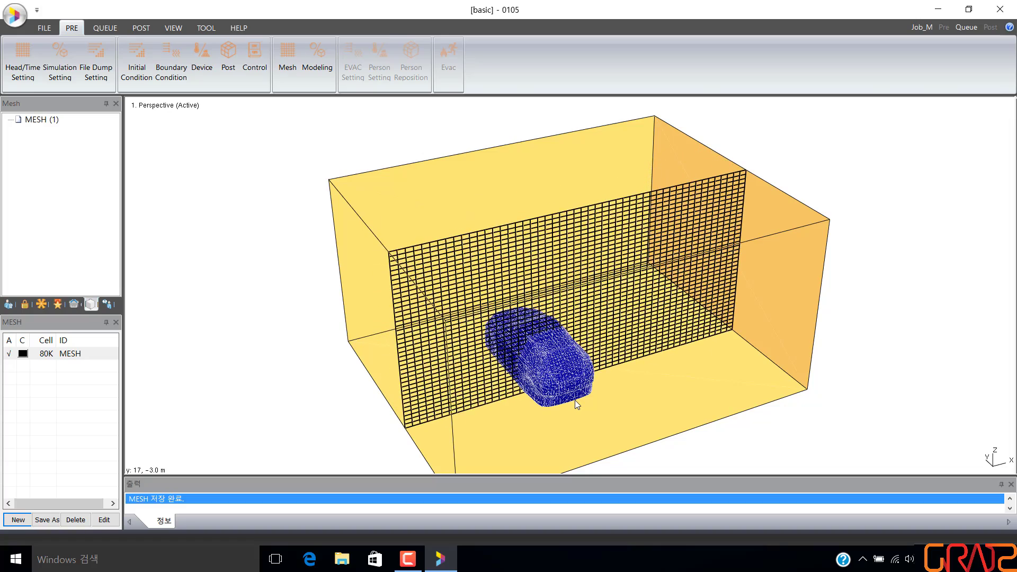
key("Down")
key("Down")
key("Down")
key("Down")
key("Down")
key("Down")
key("Down")
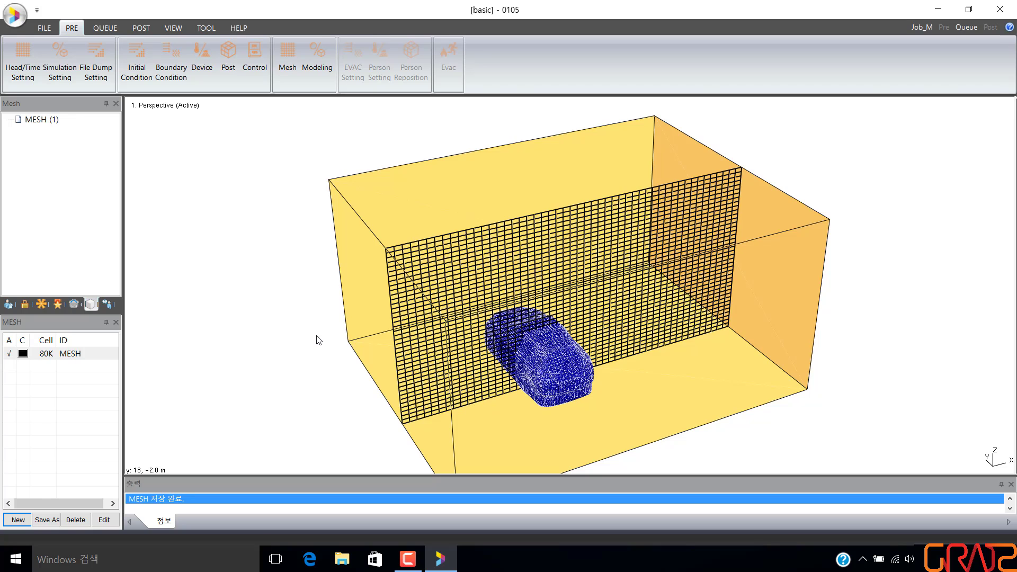
Step: Add the YZ and XY grid planes to the mesh grid display
left_click(175, 27)
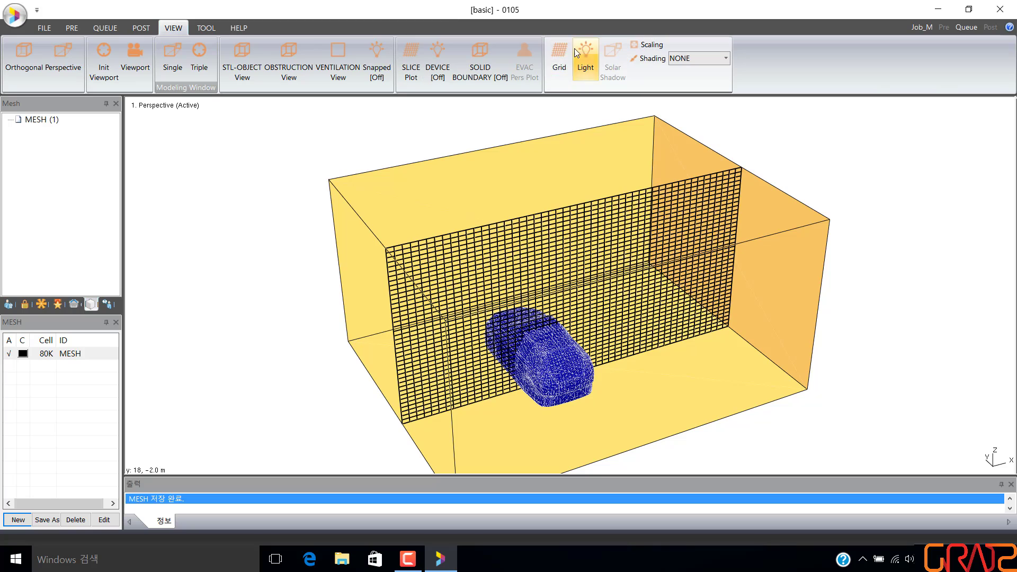
left_click(562, 58)
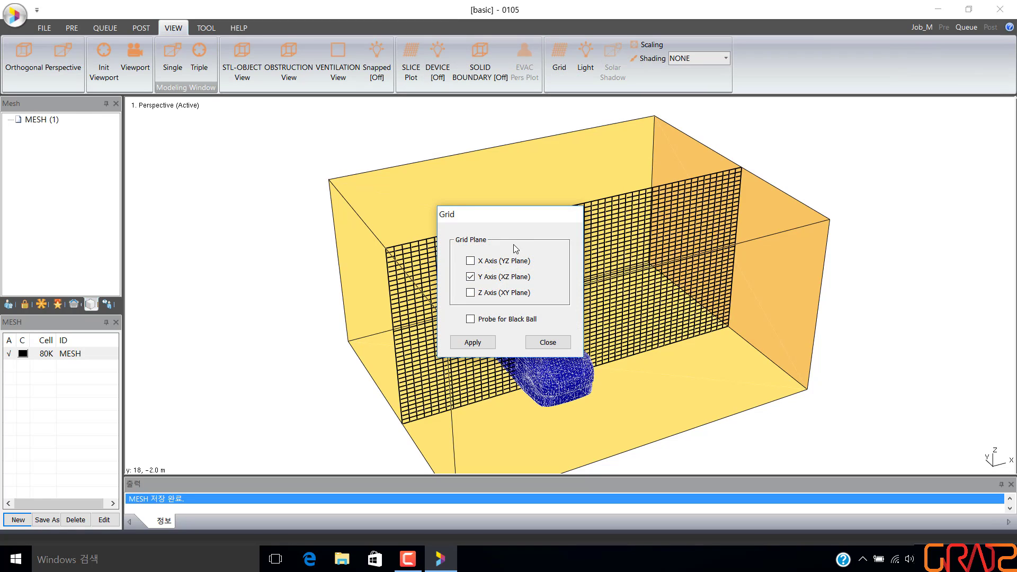
left_click(471, 261)
left_click(470, 292)
left_click(476, 343)
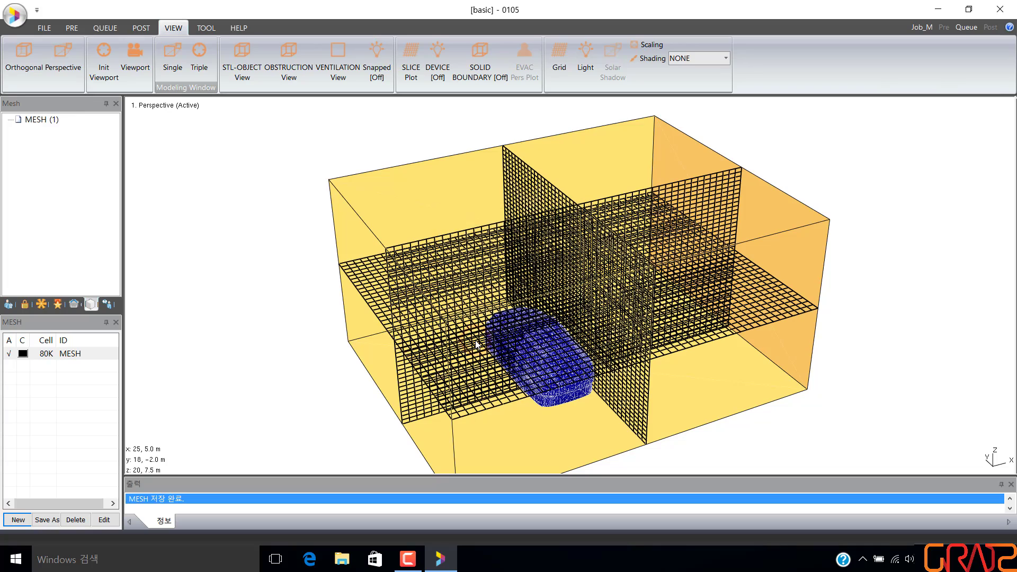
Step: Shift the YZ grid plane along the x axis to x 0.0 m
left_click_drag(476, 341, 495, 332)
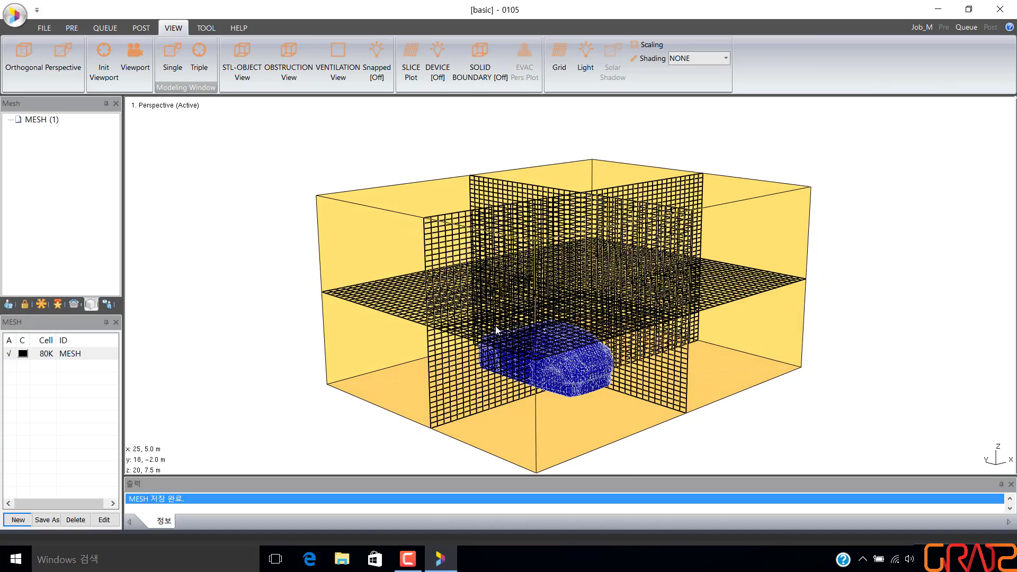
key("Left")
key("Left")
key("Left")
key("Left")
key("Left")
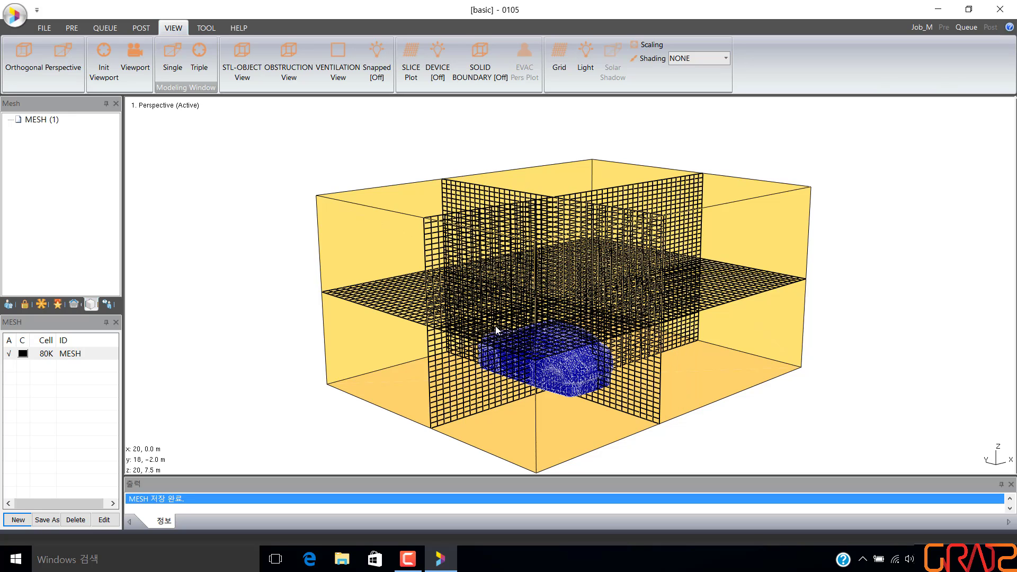
Step: Cycle the grid display through the black ball probe and hide all grid planes and the probe
key("g")
left_click_drag(497, 329, 478, 384)
left_click_drag(552, 244, 544, 314)
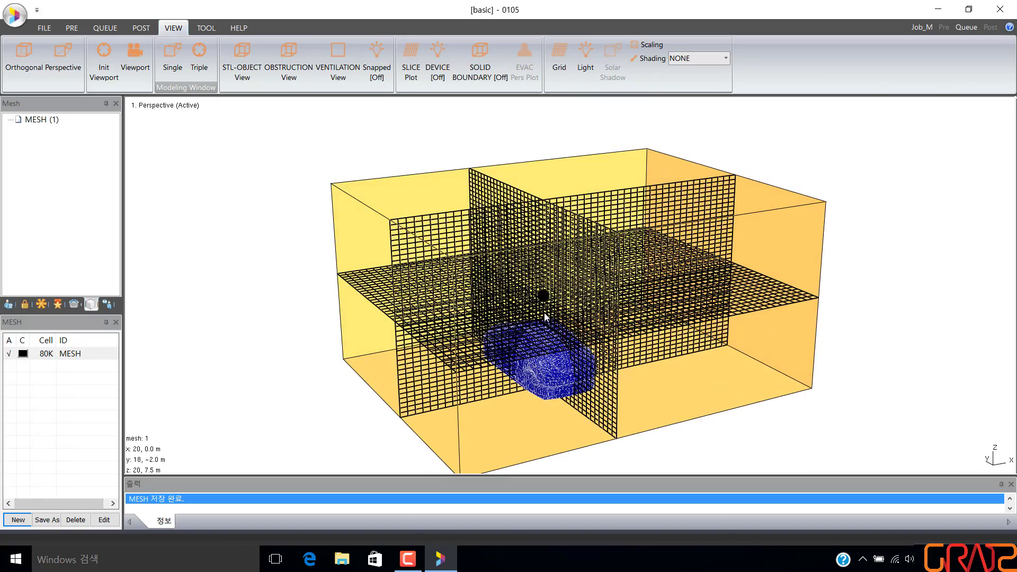
key("g")
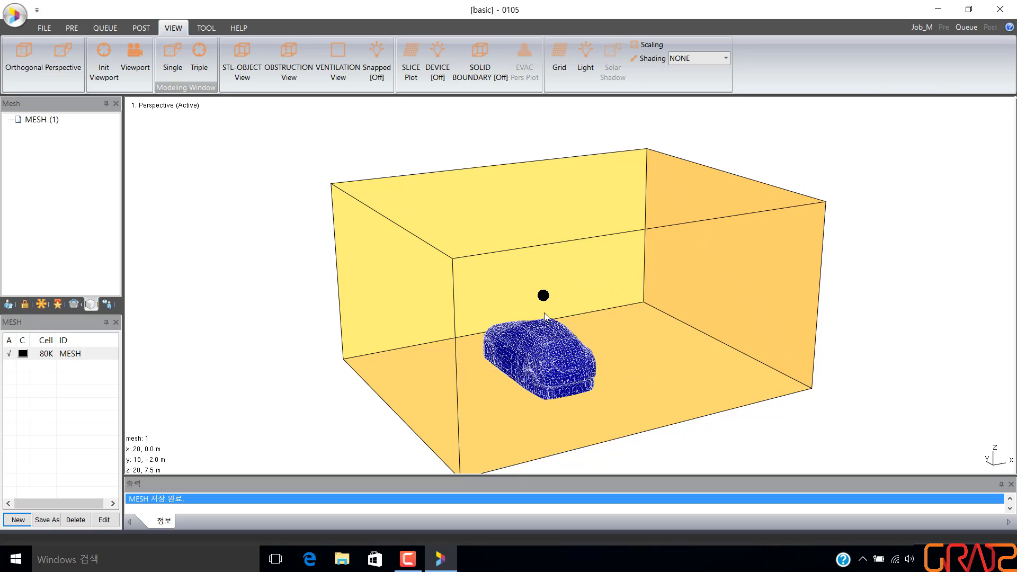
key("g")
left_click_drag(513, 306, 502, 308)
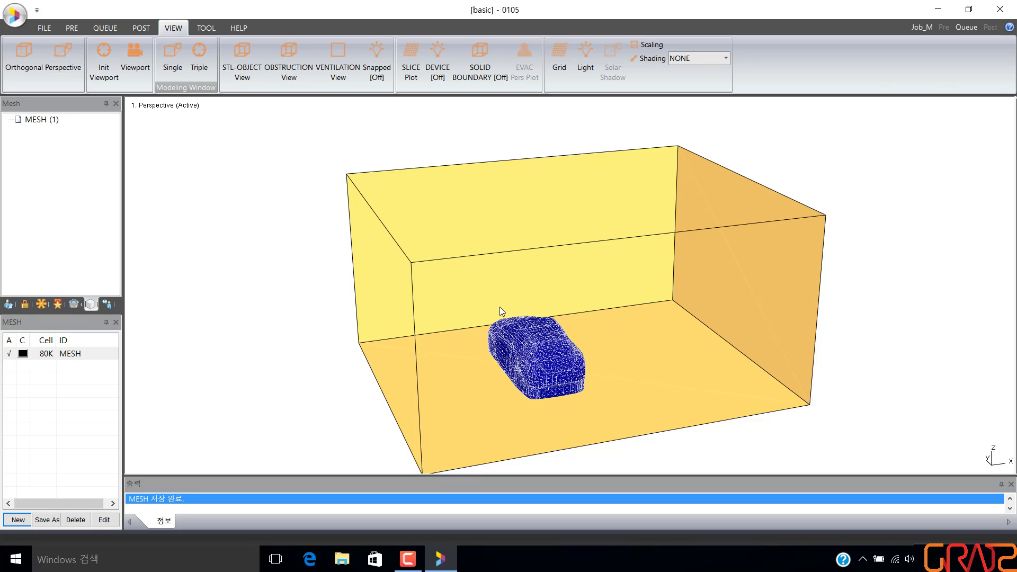
mouse_move(432, 302)
left_mouse_down()
mouse_move(390, 286)
mouse_move(414, 306)
left_mouse_up()
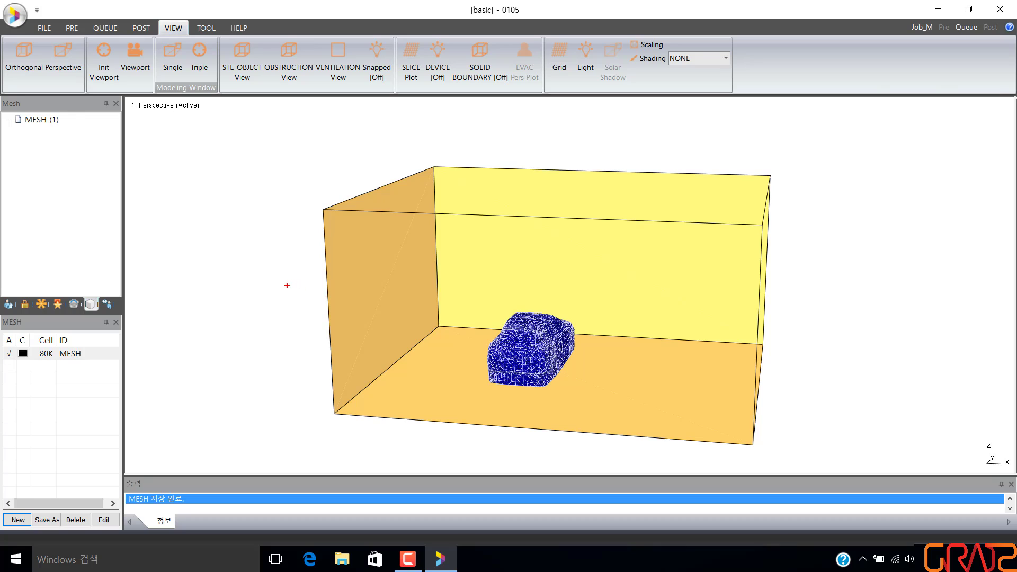
mouse_move(287, 286)
left_mouse_down()
mouse_move(392, 278)
mouse_move(381, 300)
left_mouse_up()
mouse_move(725, 287)
left_mouse_down()
mouse_move(795, 285)
mouse_move(788, 308)
left_mouse_up()
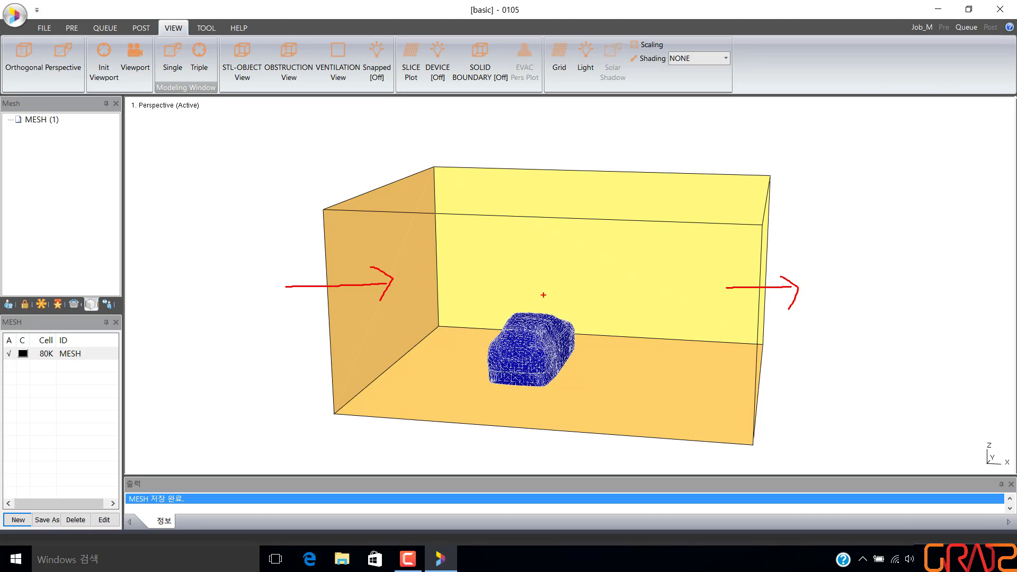
key("Escape")
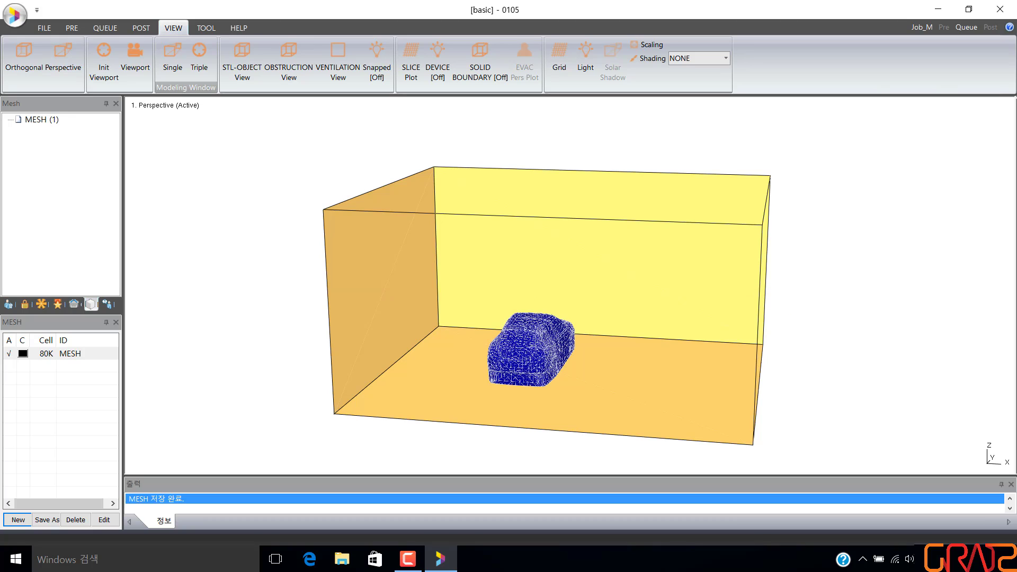
Step: Return to the boundary conditions and list the surfaces defined for the job
left_click(74, 32)
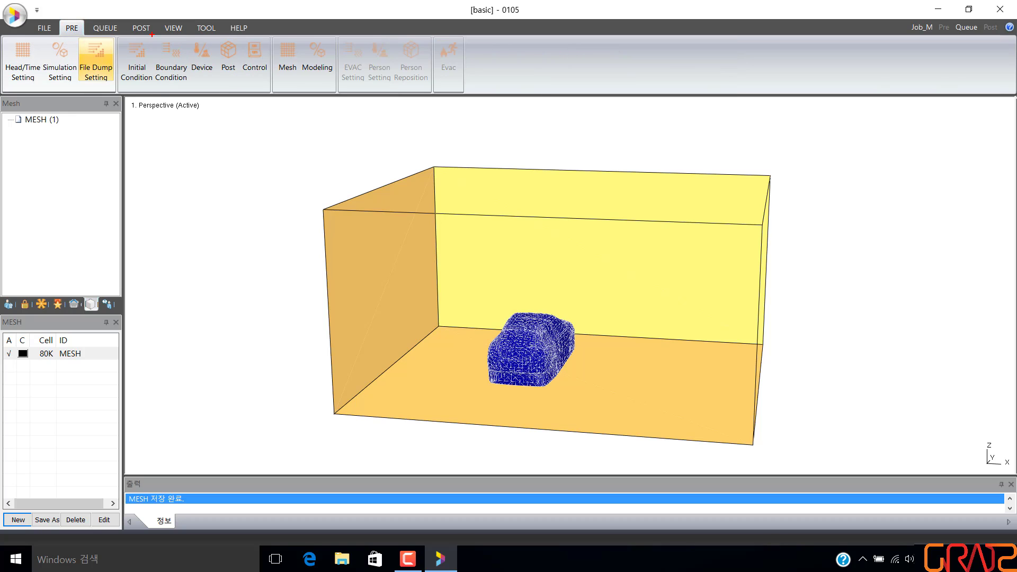
left_click_drag(152, 34, 192, 90)
key("Escape")
left_click(165, 46)
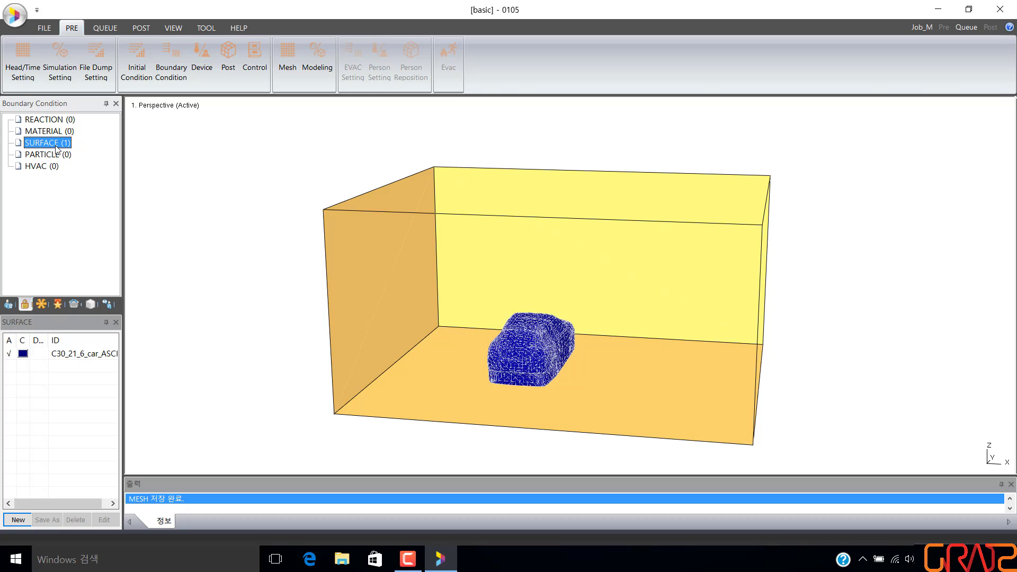
left_click_drag(12, 136, 76, 151)
left_click_drag(3, 511, 36, 527)
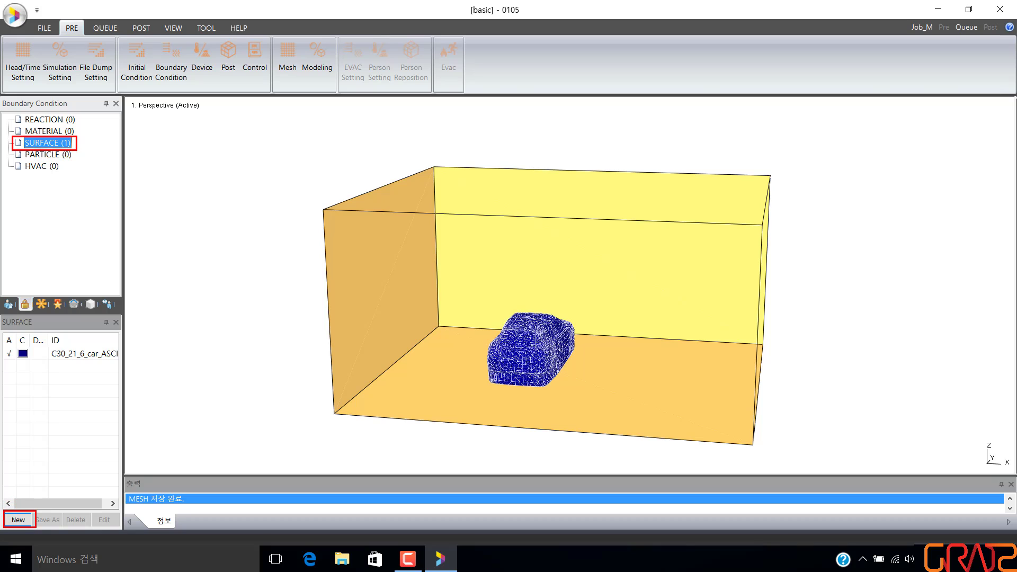
key("Escape")
Step: Create and save a new Fan surface with a normal inflow velocity of 1 m/s
left_click(61, 145)
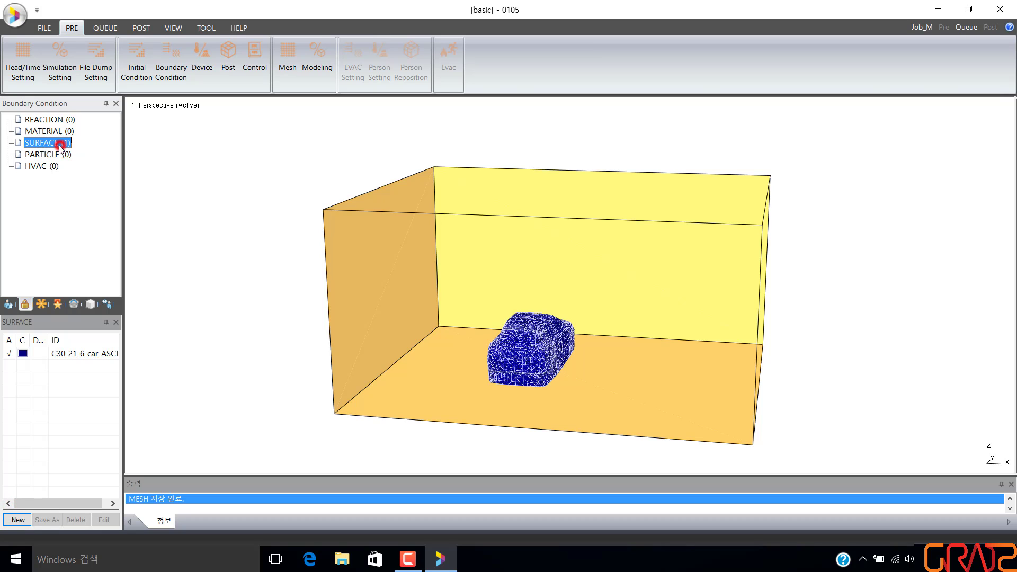
left_click(21, 519)
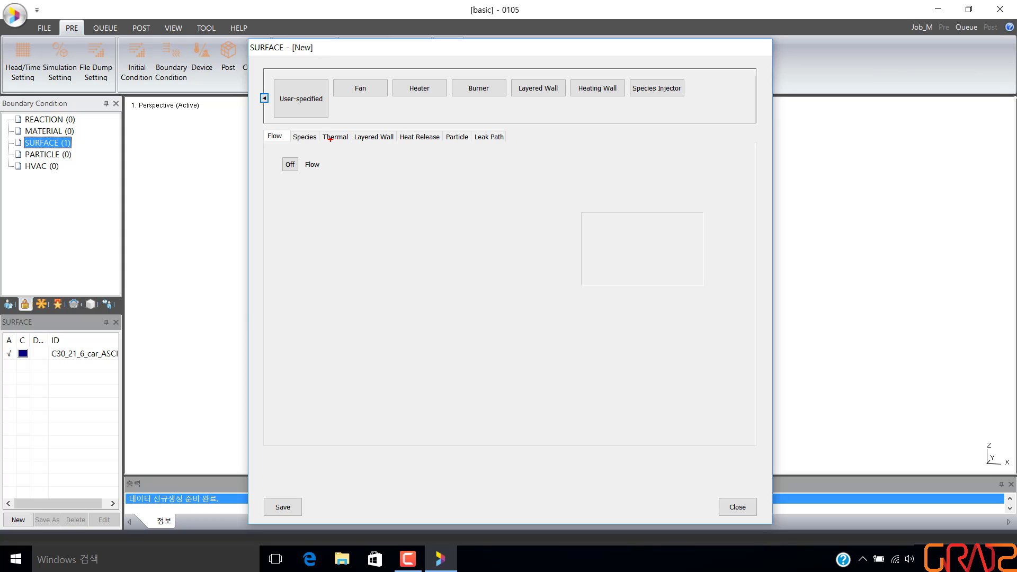
mouse_move(329, 69)
left_mouse_down()
mouse_move(366, 100)
mouse_move(393, 99)
left_mouse_up()
key("Escape")
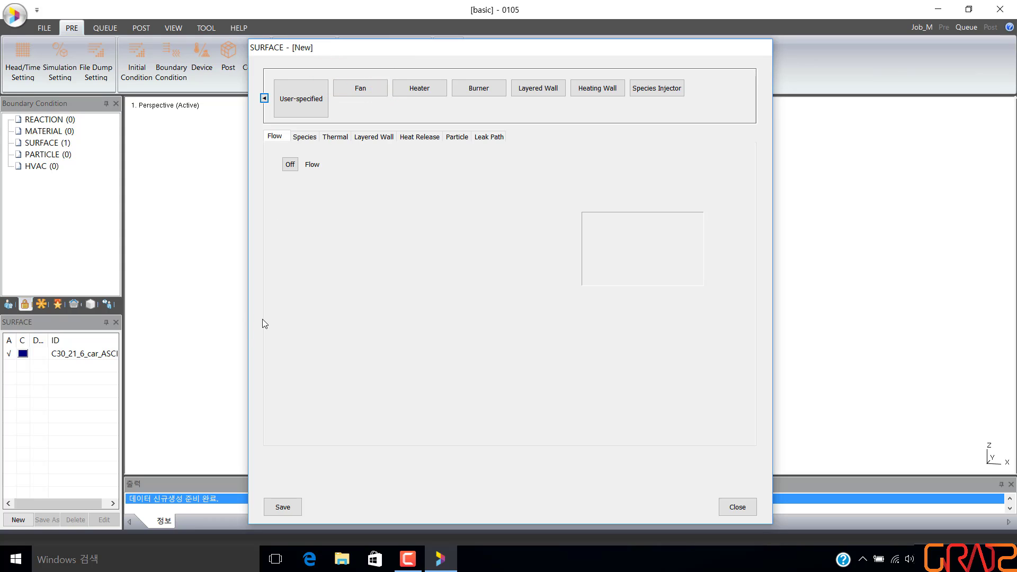
left_click(366, 90)
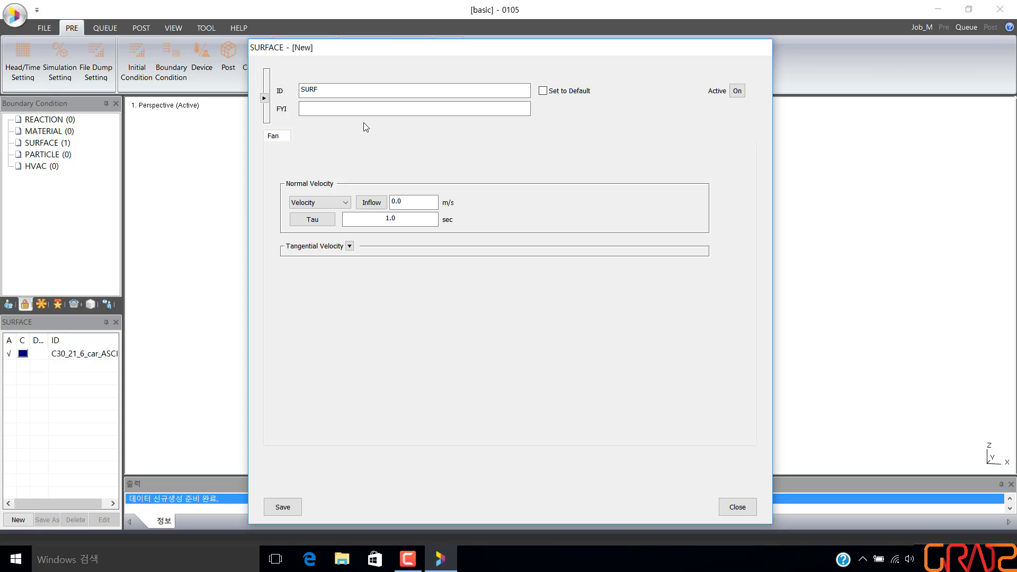
double_click(412, 202)
type("1")
left_click(291, 507)
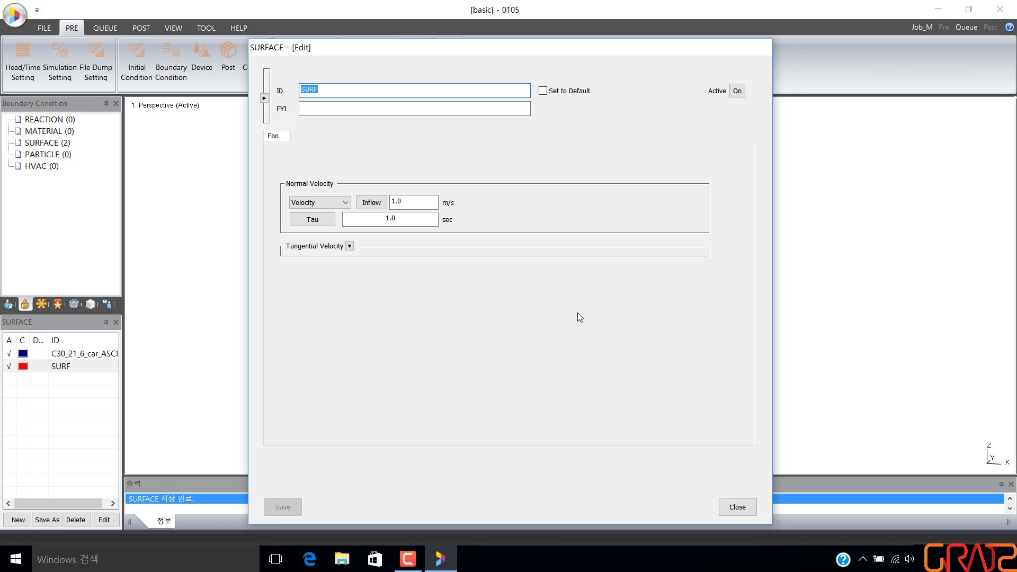
left_click(745, 507)
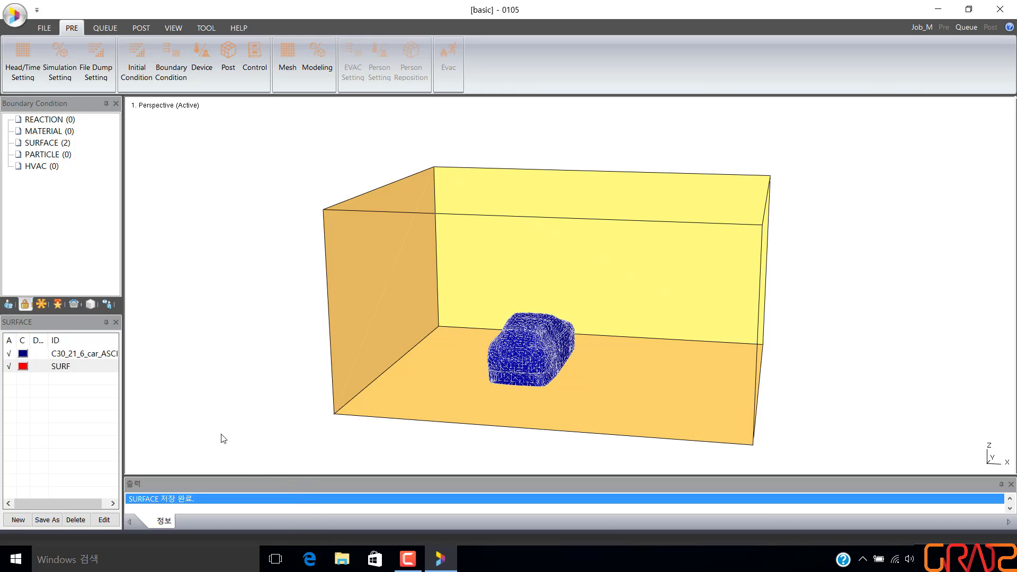
Step: Recolor the SURF surface to blue (R 18, G 0, B 255) and save the color
left_click(24, 367)
left_click_drag(16, 359, 31, 375, "ctrl")
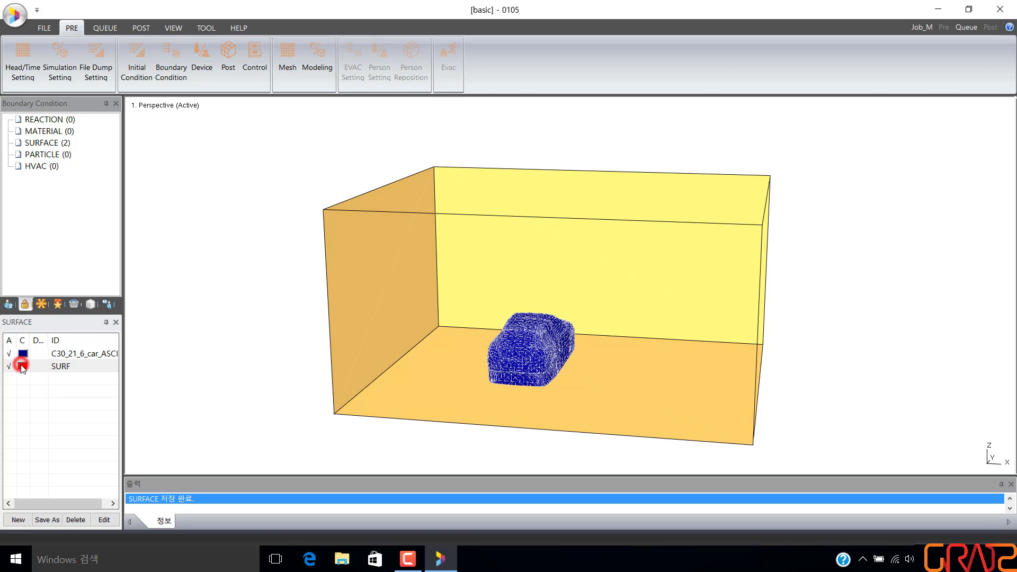
double_click(22, 366)
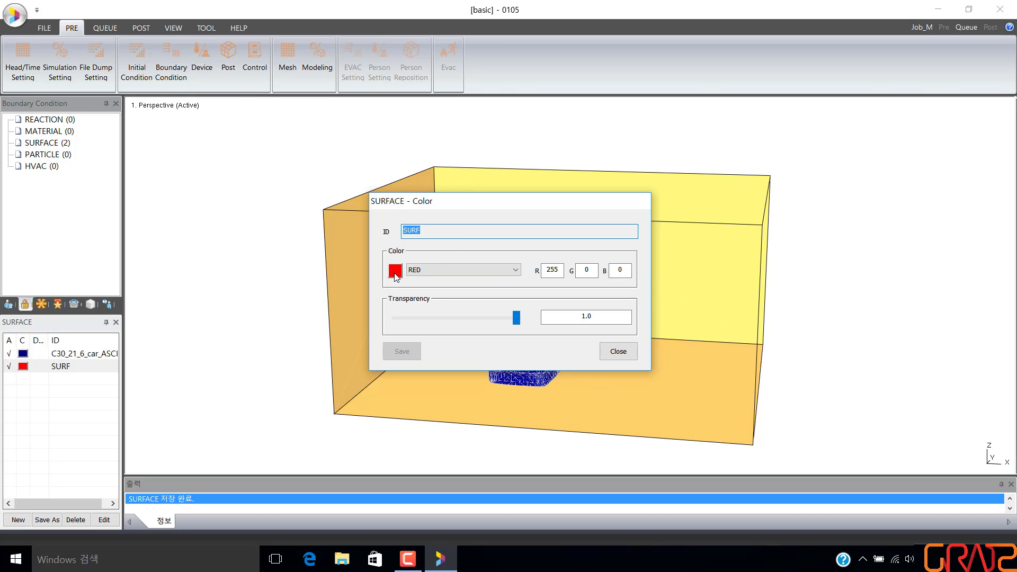
left_click_drag(386, 259, 404, 282, "ctrl")
key("Escape")
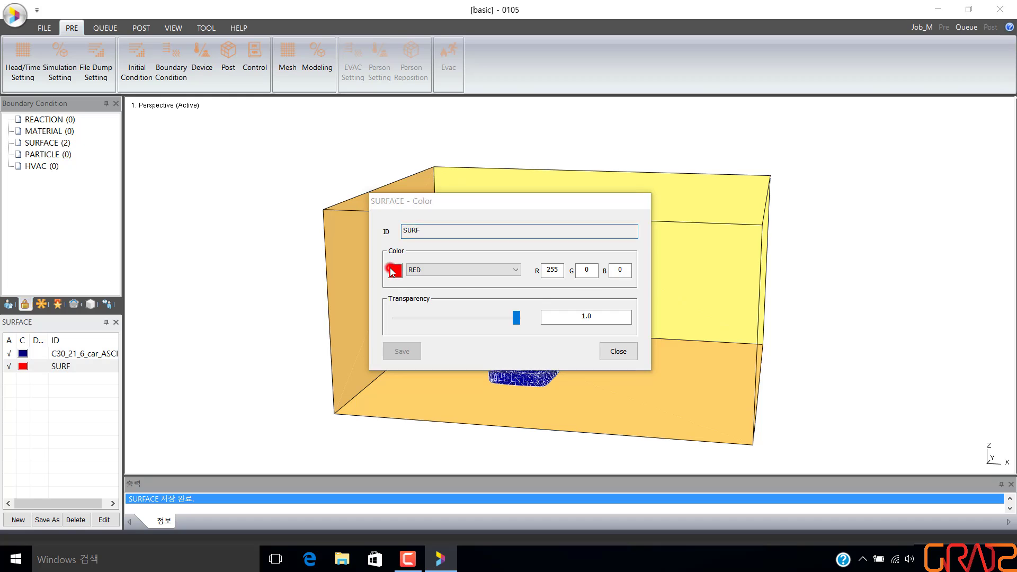
left_click(395, 270)
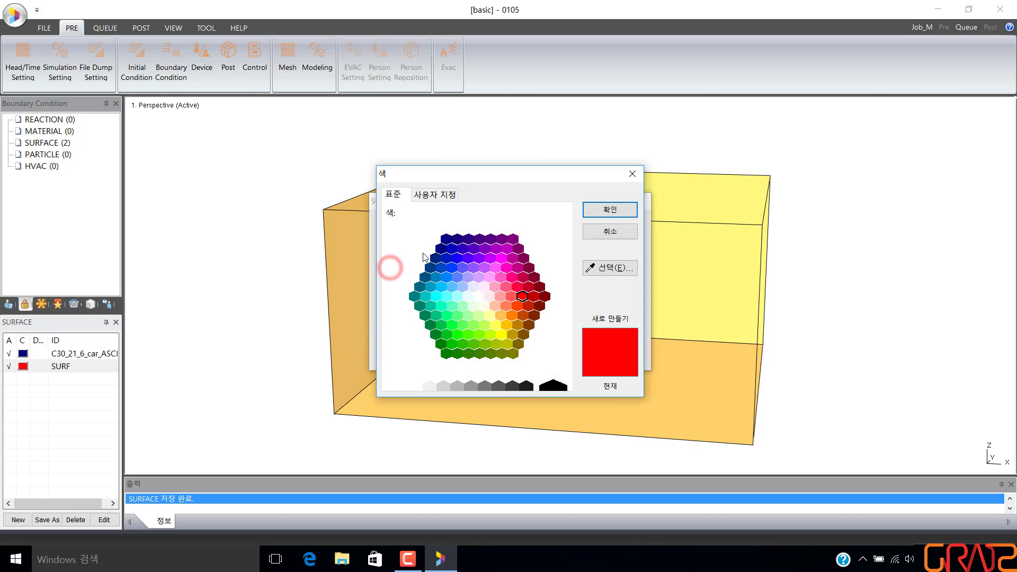
left_click(458, 259)
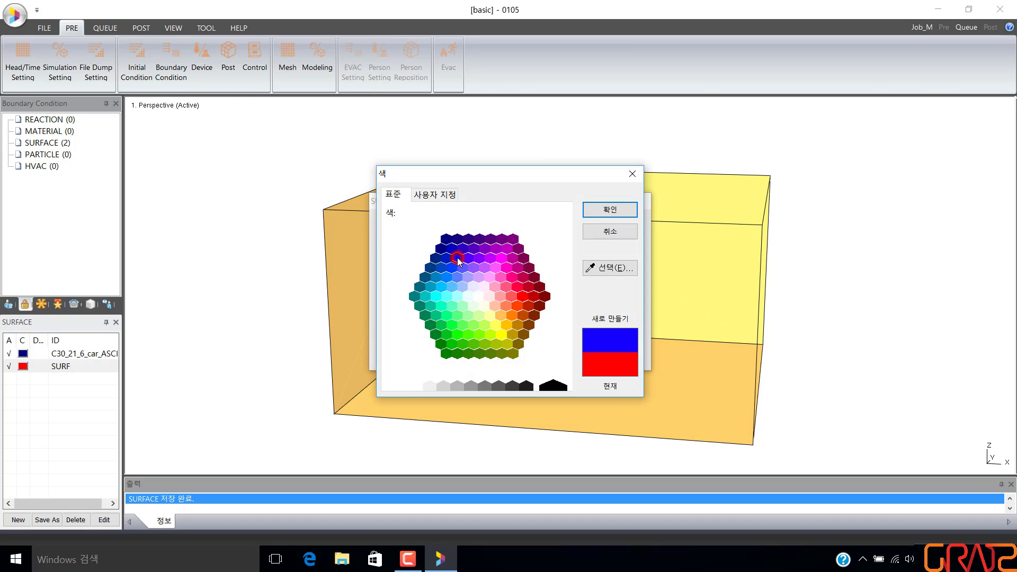
left_click(609, 209)
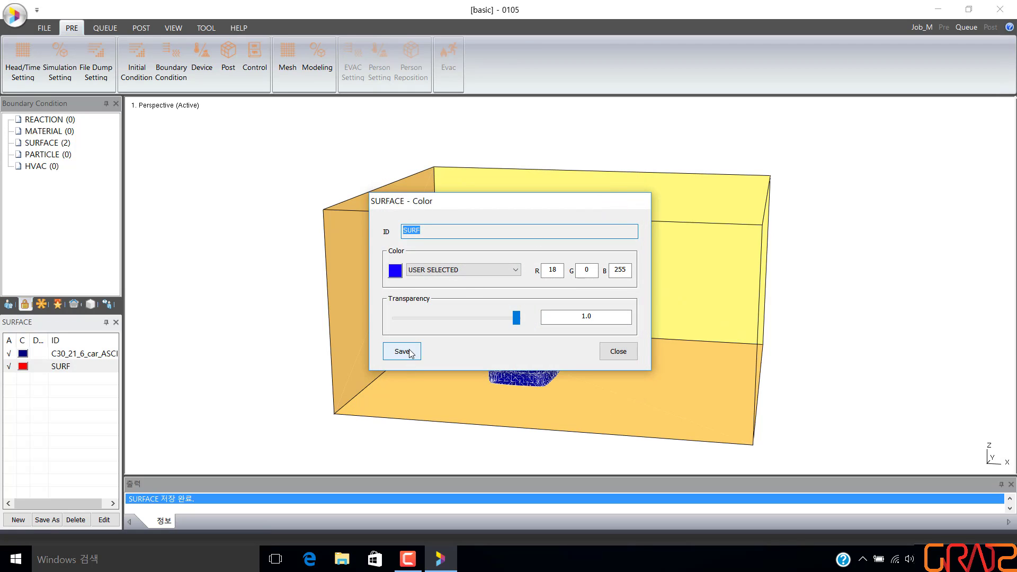
left_click(409, 353)
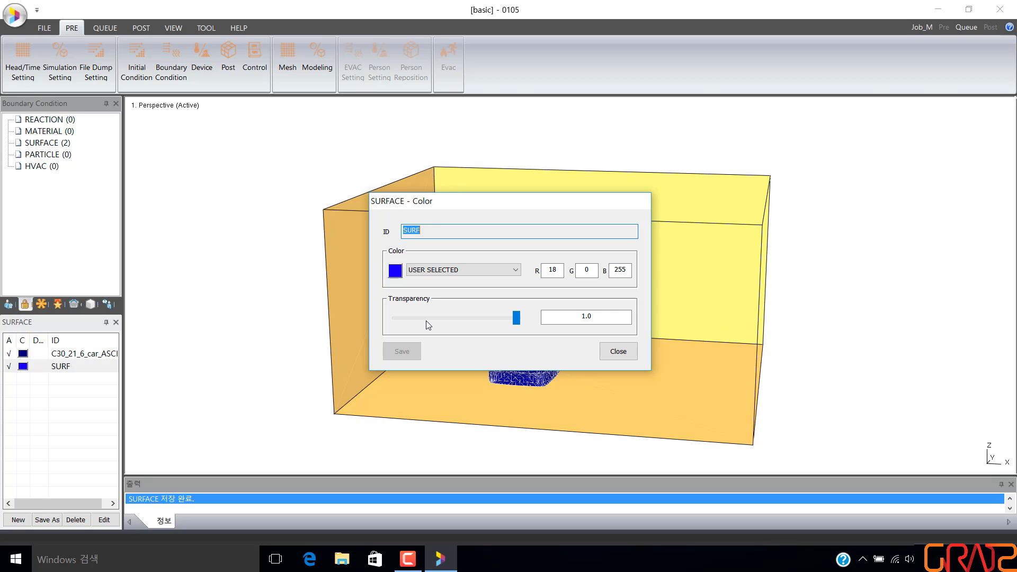
left_click(620, 358)
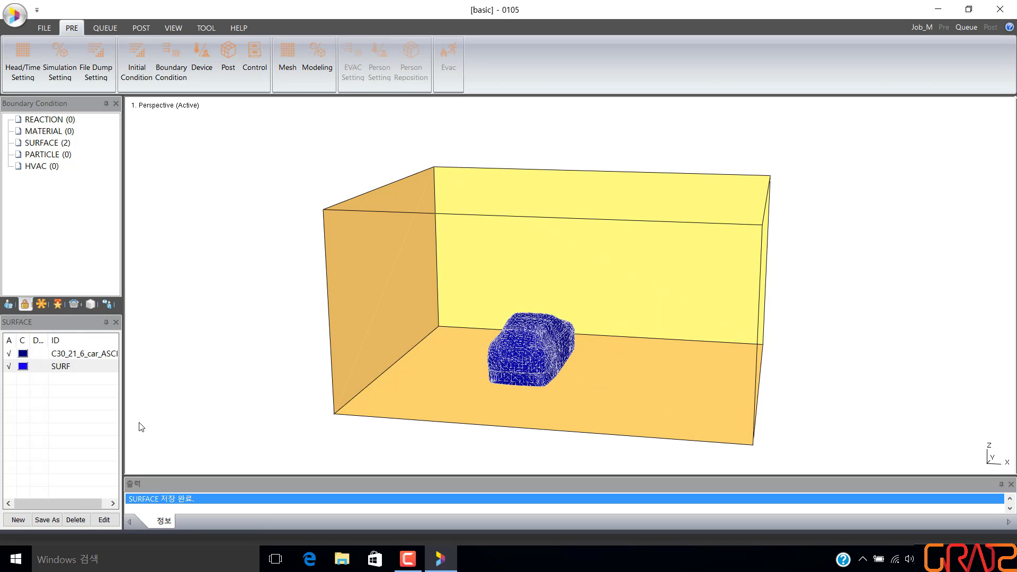
left_click_drag(18, 361, 78, 375)
key("Escape")
left_click_drag(301, 37, 338, 81)
key("Escape")
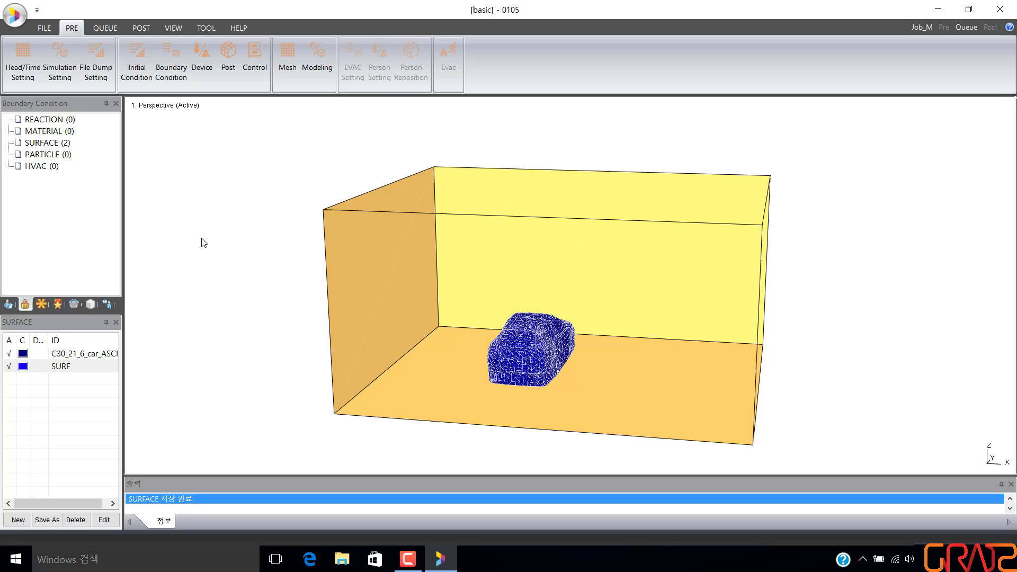
Step: Start a new ventilation in the default ventilation group of the modeling objects
left_click(320, 71)
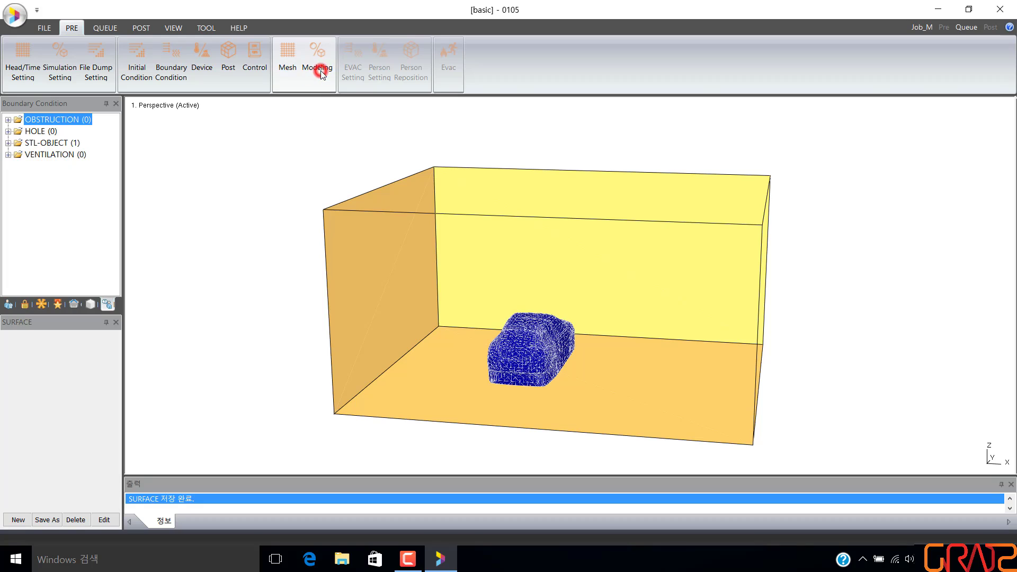
left_click(27, 156)
double_click(18, 154)
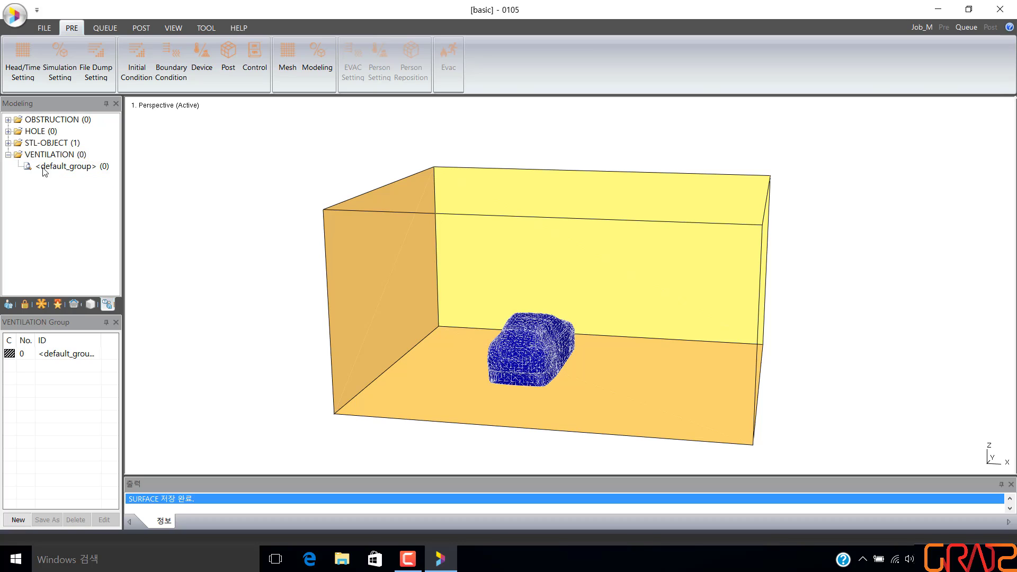
left_click(60, 167)
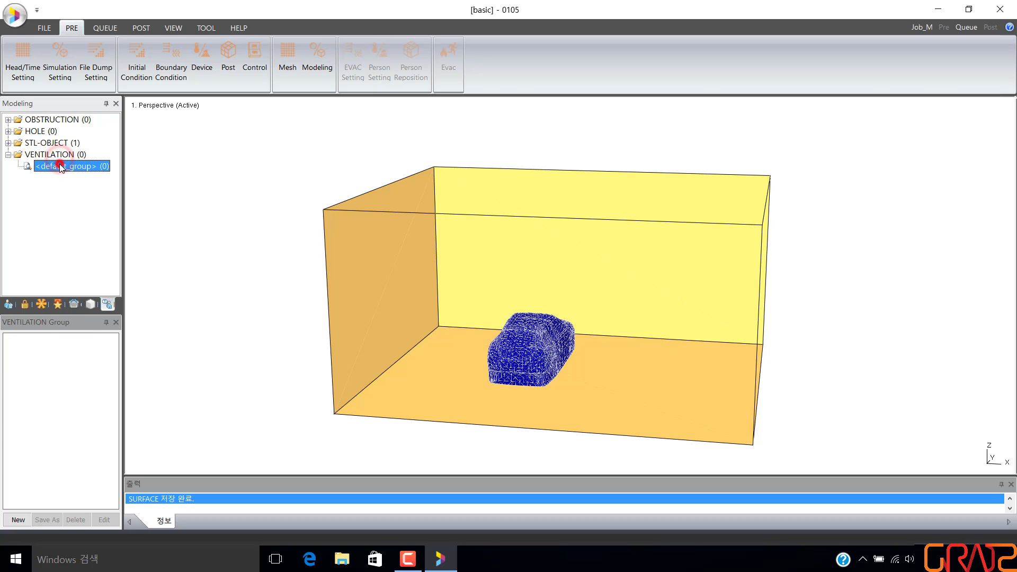
left_click(16, 521)
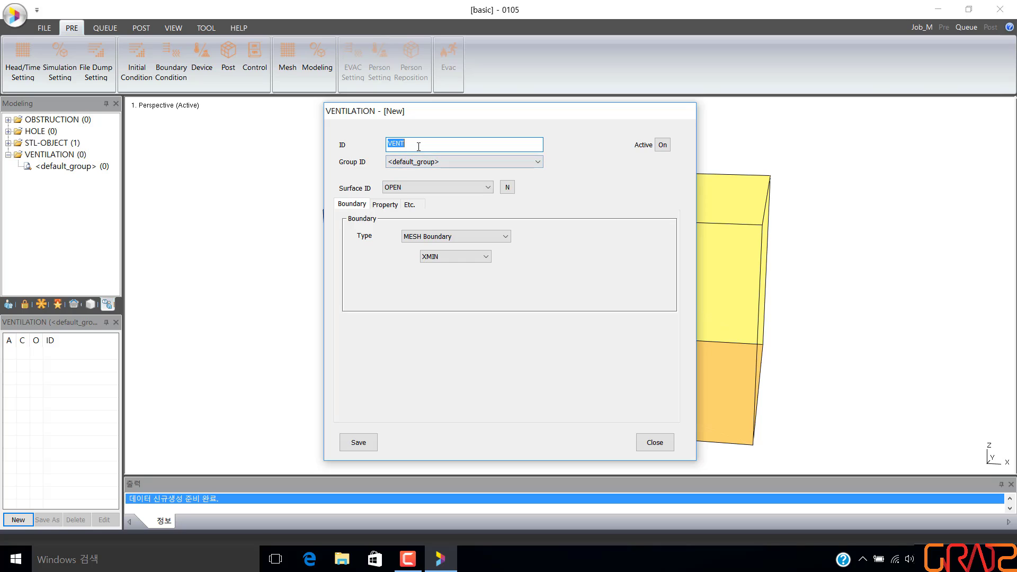
Step: Name the new ventilation inlet, assign it the SURF surface, and move its dialog clear of the tunnel's XMIN face
left_click_drag(418, 146, 363, 147)
type("inlet")
left_click(408, 188)
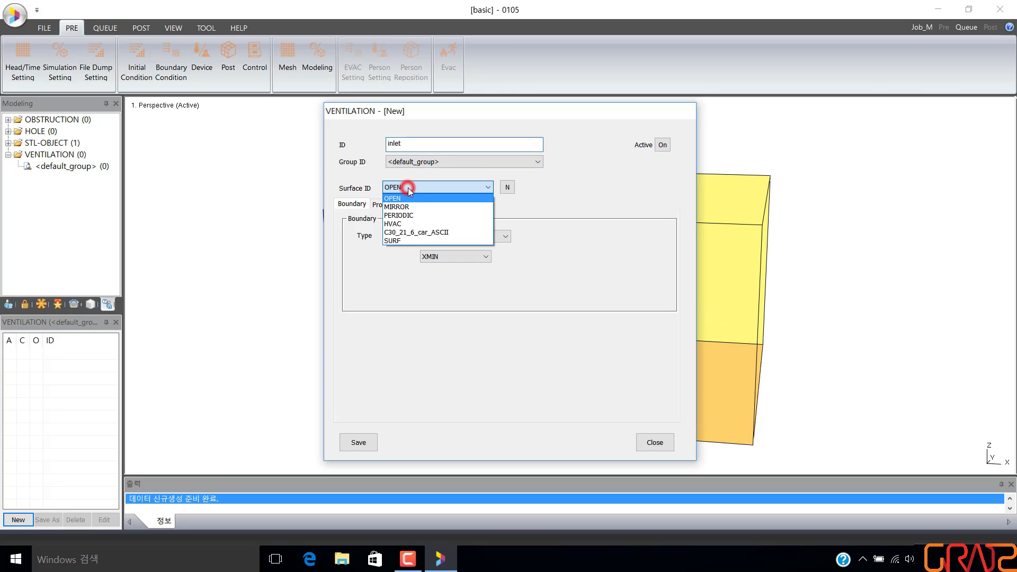
left_click(408, 240)
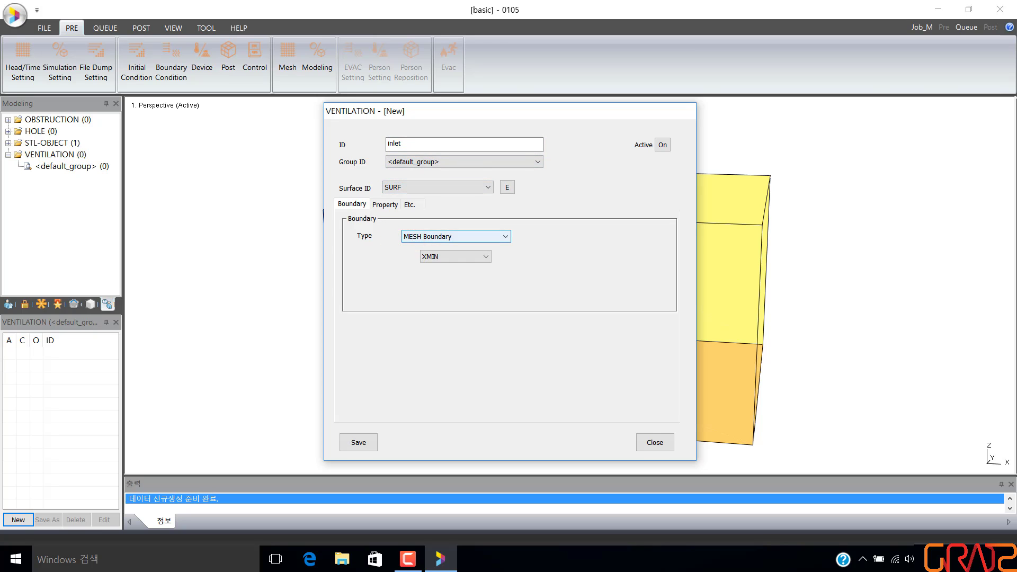
mouse_move(336, 178)
left_mouse_down()
mouse_move(350, 189)
mouse_move(452, 199)
mouse_move(529, 195)
left_mouse_up()
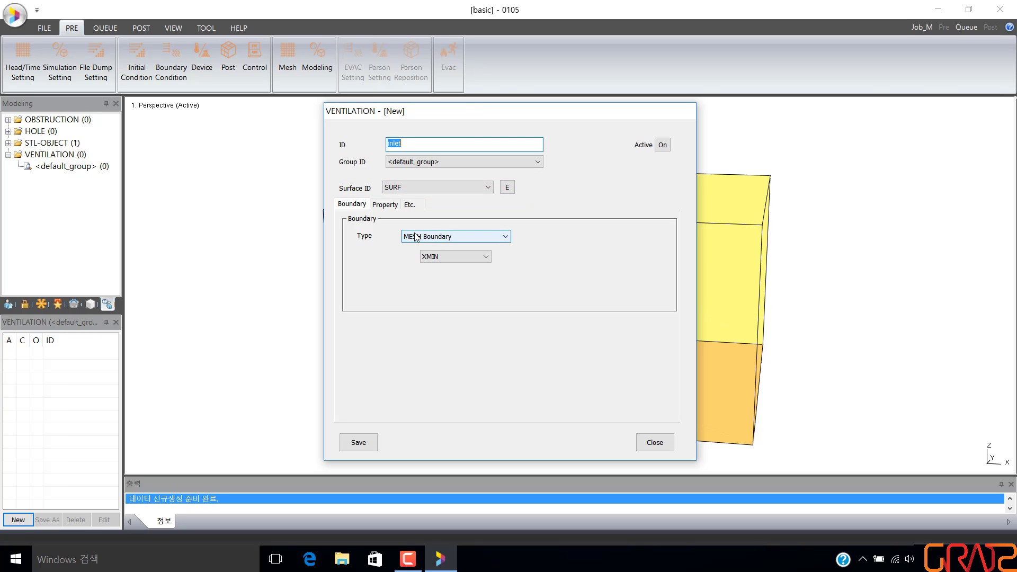
mouse_move(477, 111)
left_mouse_down()
mouse_move(733, 85)
mouse_move(784, 24)
left_mouse_up()
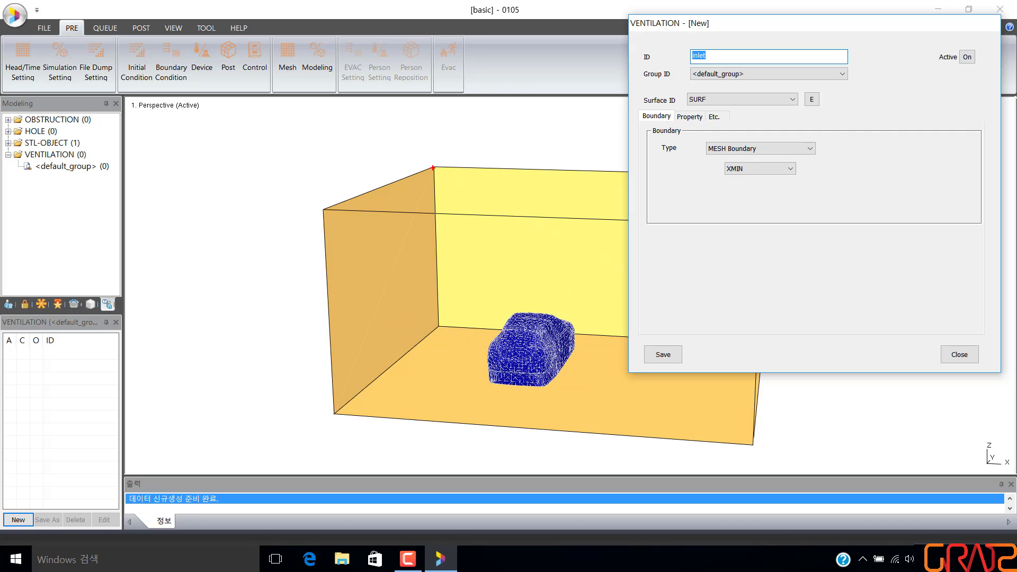
left_click(433, 168)
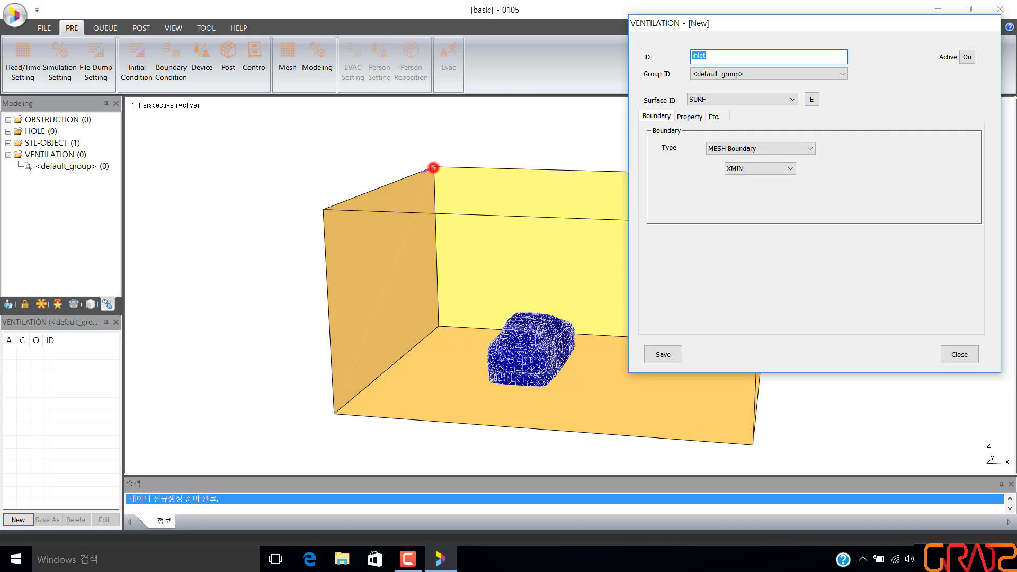
left_click(323, 212)
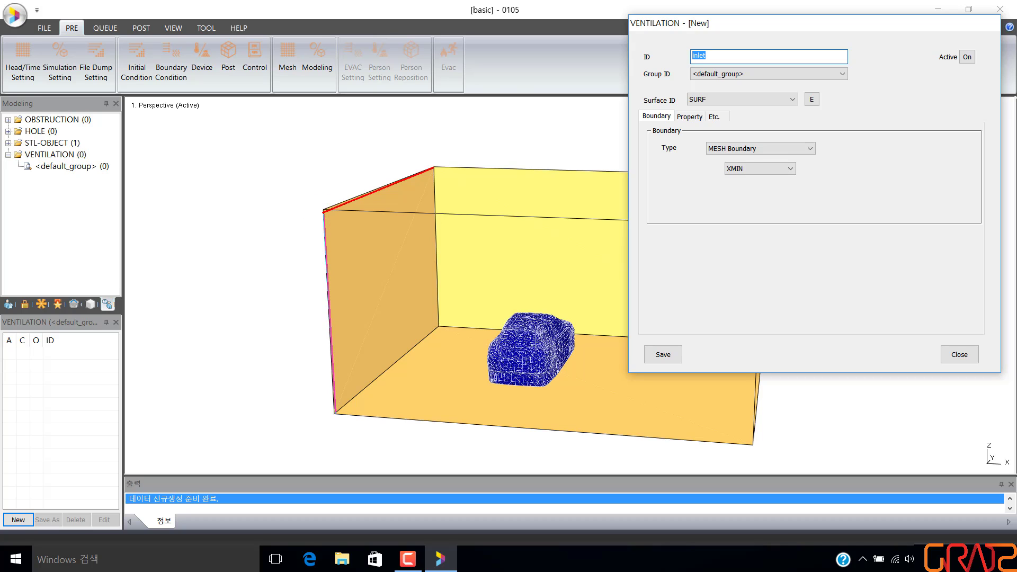
left_click(334, 413)
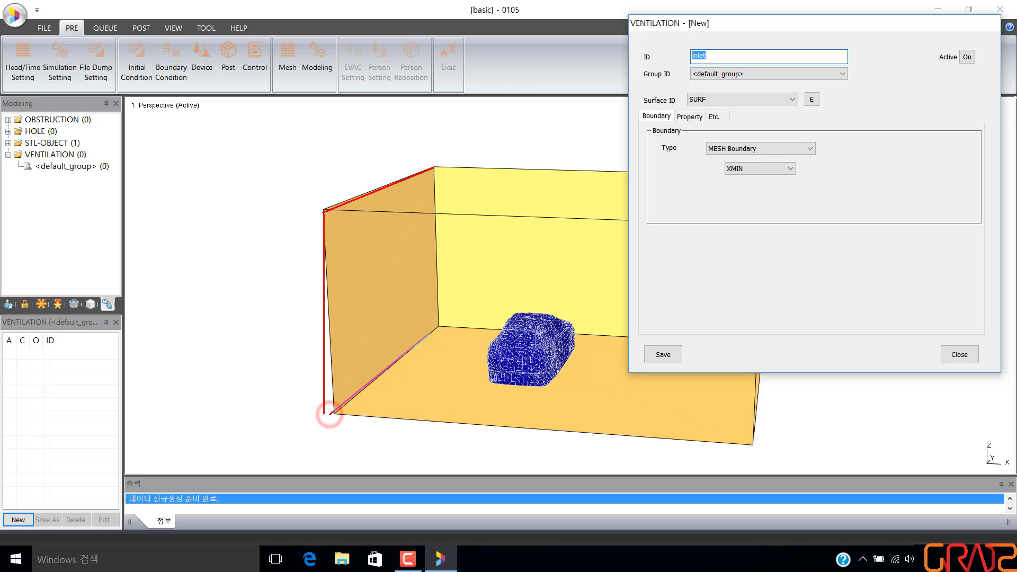
left_click(439, 324)
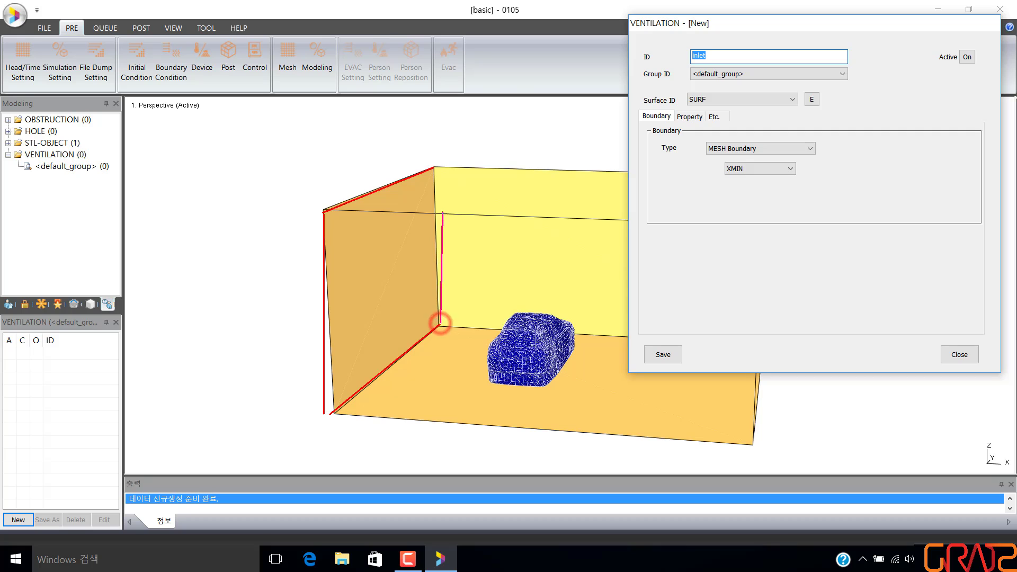
left_click(440, 168)
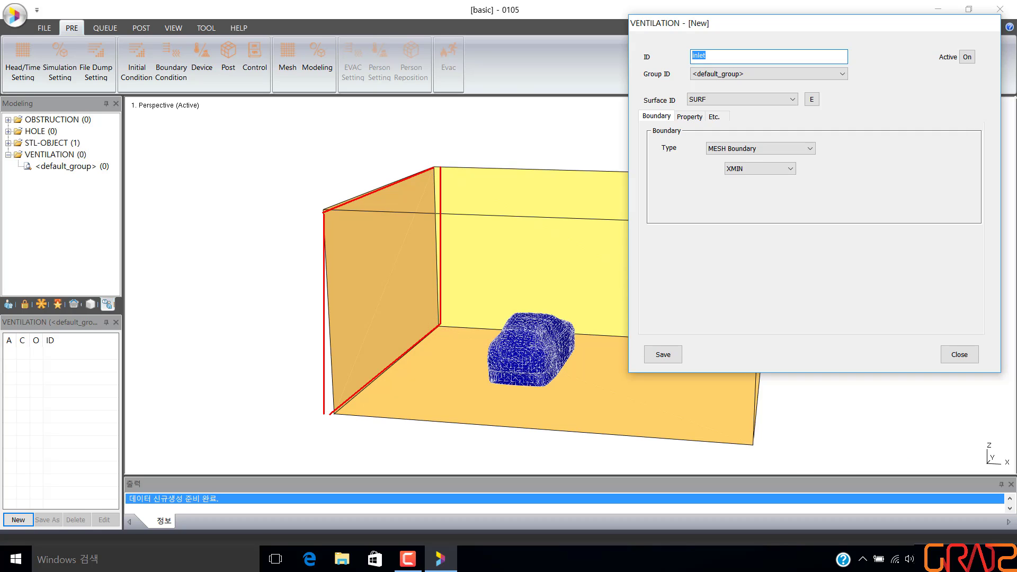
mouse_move(1015, 469)
left_mouse_down()
mouse_move(995, 459)
mouse_move(999, 450)
left_mouse_up()
mouse_move(350, 295)
left_mouse_down()
mouse_move(348, 281)
mouse_move(382, 286)
mouse_move(417, 267)
mouse_move(423, 285)
left_mouse_up()
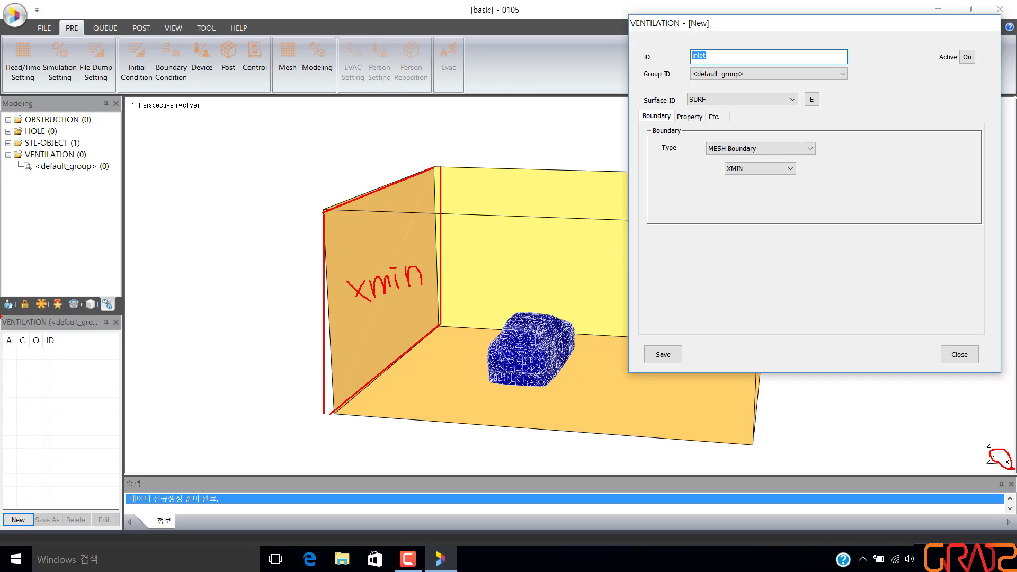
key("Escape")
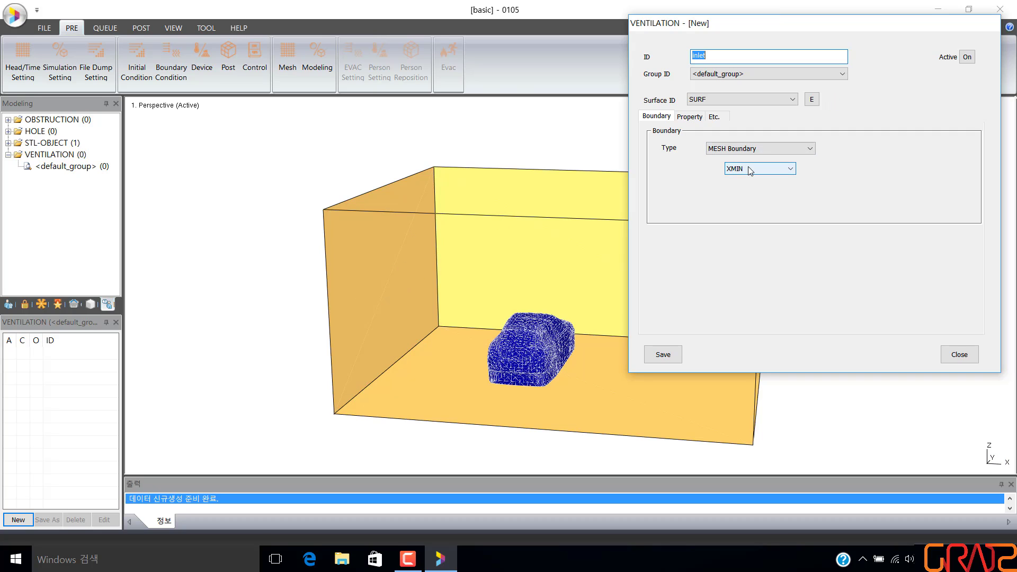
mouse_move(648, 121)
left_mouse_down()
mouse_move(662, 140)
mouse_move(820, 188)
left_mouse_up()
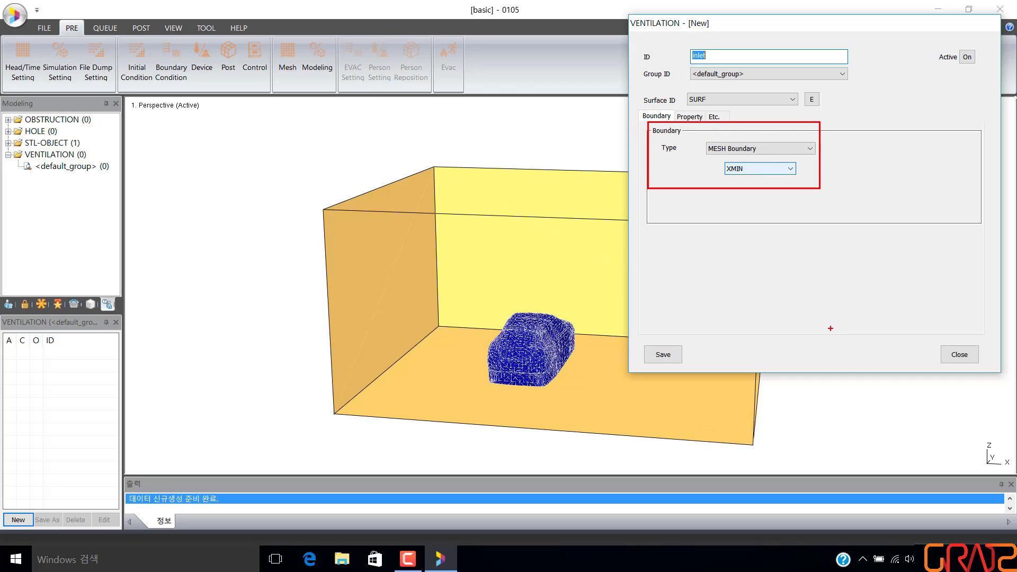
key("Escape")
Step: Save the inlet ventilation on the XMIN mesh boundary and close its settings
left_click(666, 354)
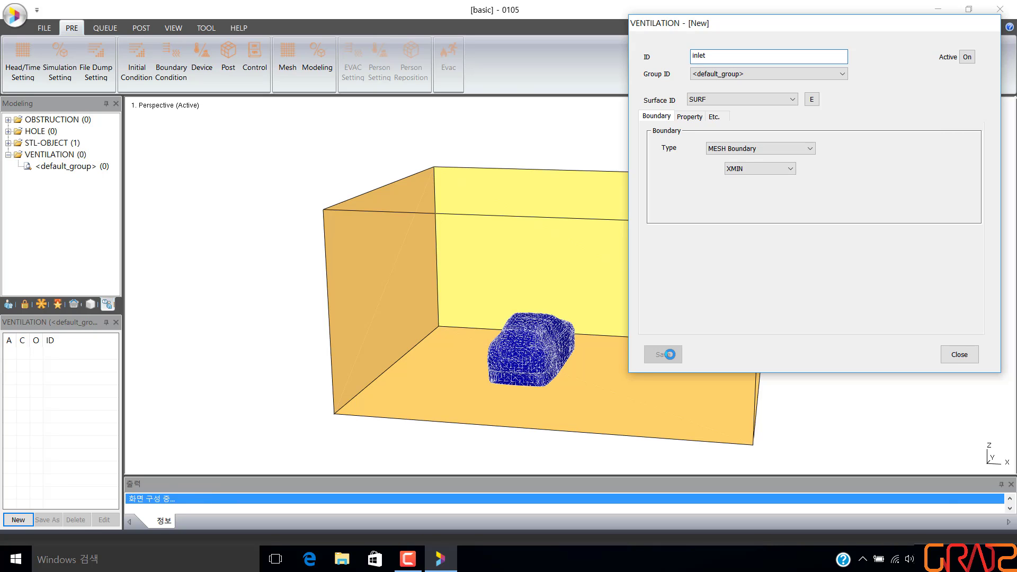
left_click(959, 354)
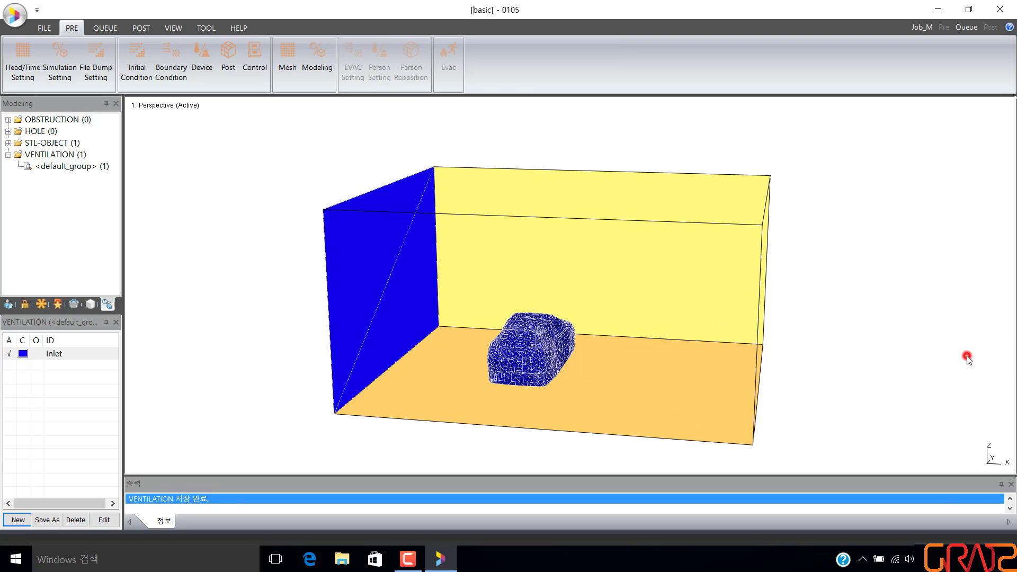
left_click_drag(598, 306, 589, 310)
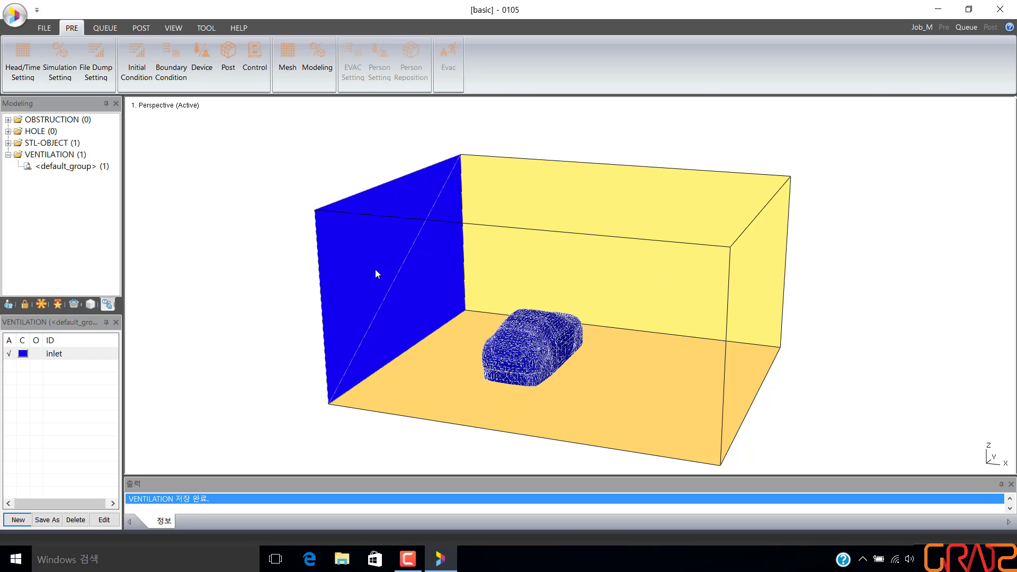
Step: Start a second ventilation in the default group and name it open
left_click_drag(377, 270, 394, 266)
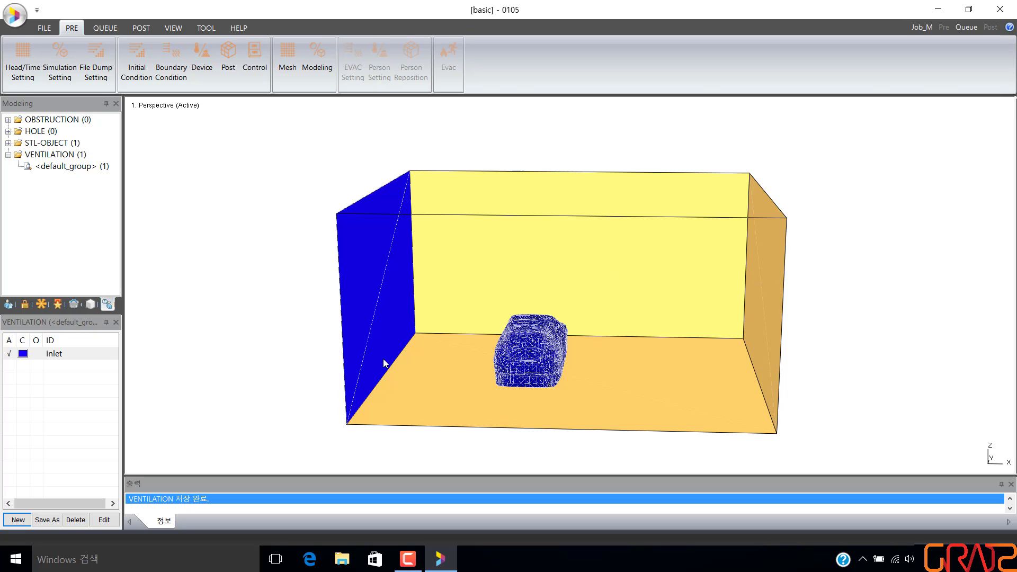
left_click(19, 520)
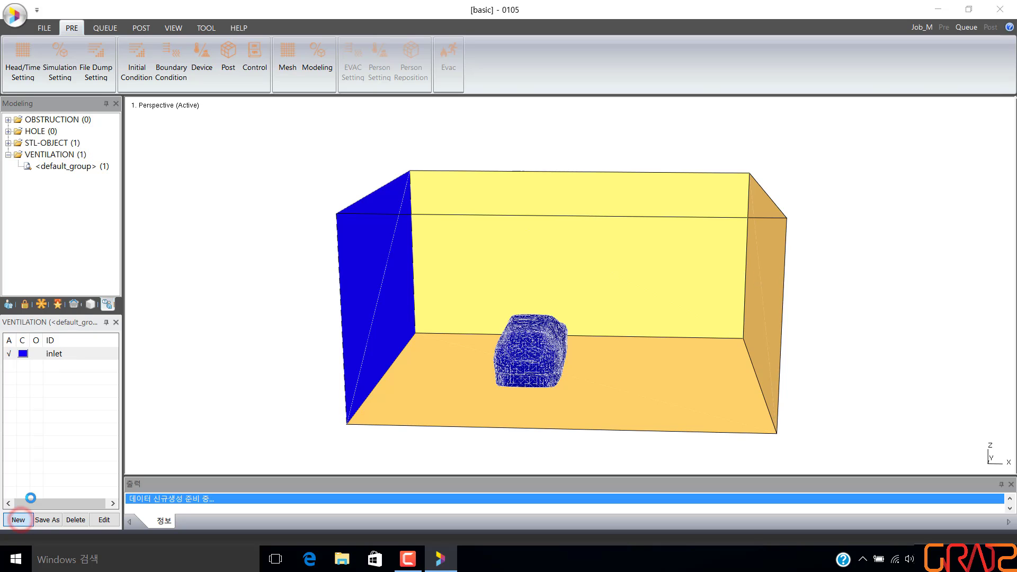
left_click(448, 144)
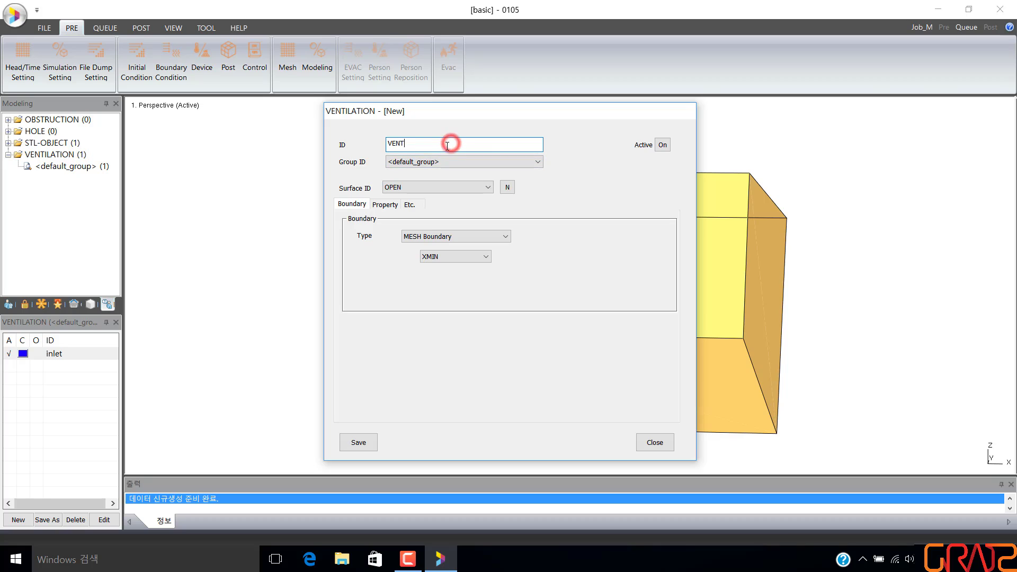
key("BackSpace")
key("BackSpace")
key("BackSpace")
key("BackSpace")
type("opem")
key("BackSpace")
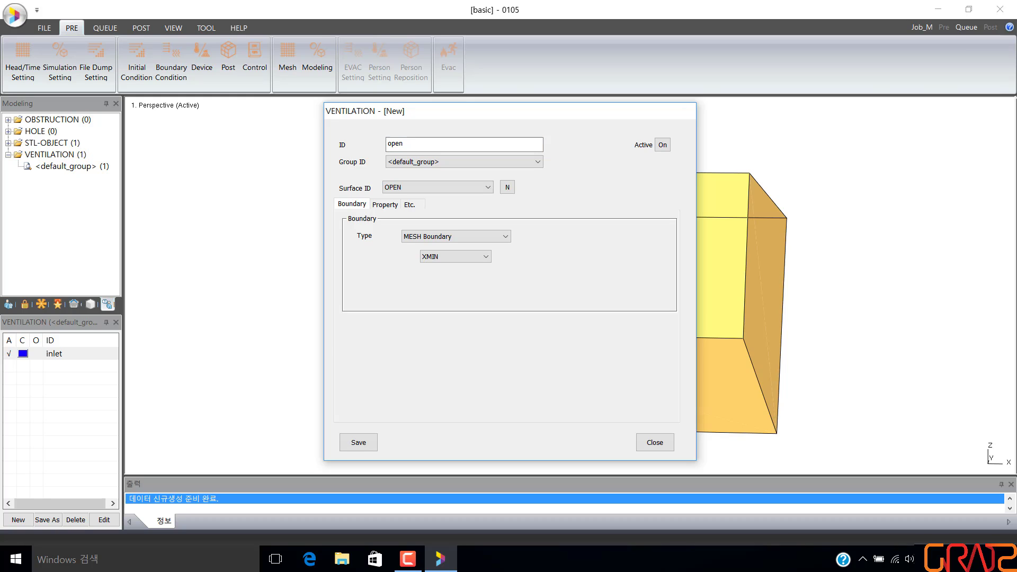
Step: Place the open ventilation on the XMAX mesh boundary, save it and close its settings
left_click_drag(332, 180, 498, 197)
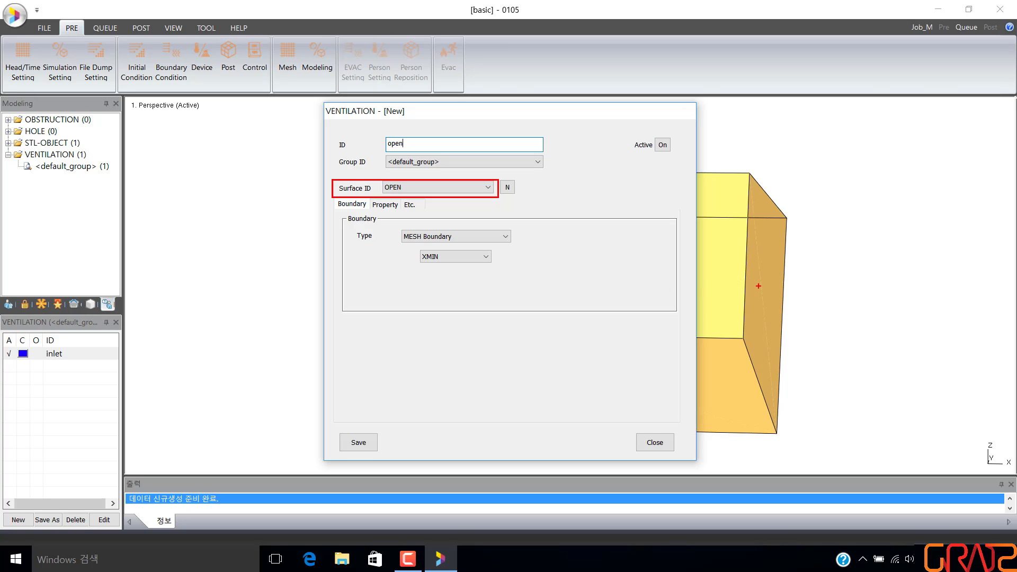
mouse_move(762, 284)
left_mouse_down()
mouse_move(786, 297)
mouse_move(824, 289)
mouse_move(808, 306)
left_mouse_up()
key("Escape")
left_click(461, 256)
left_click(460, 272)
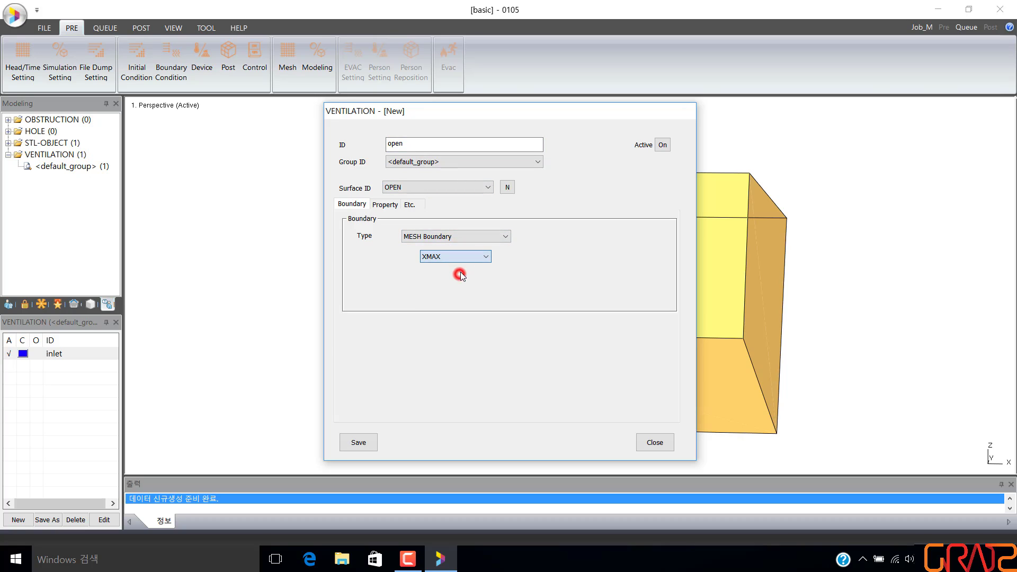
left_click(371, 446)
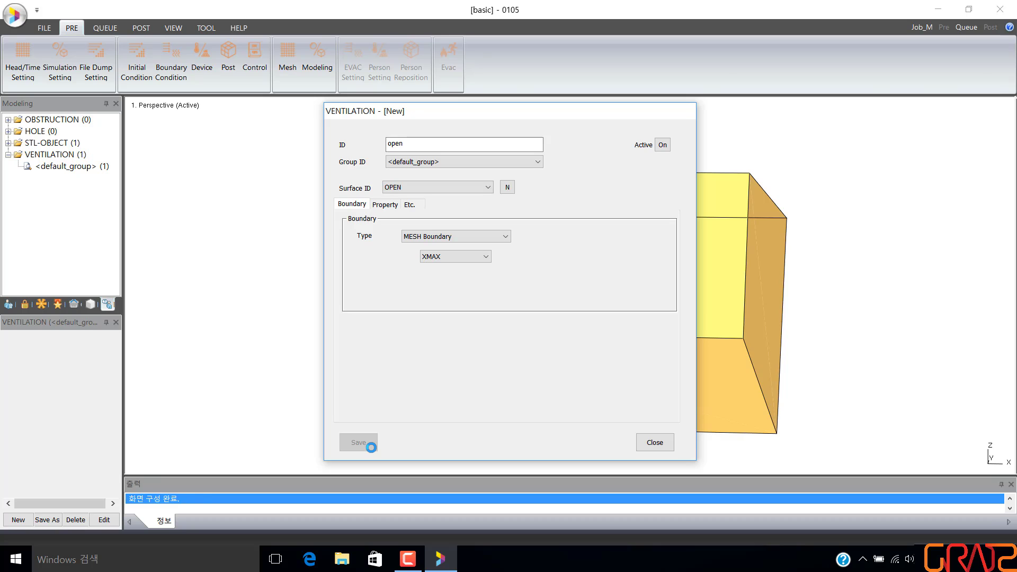
left_click(657, 443)
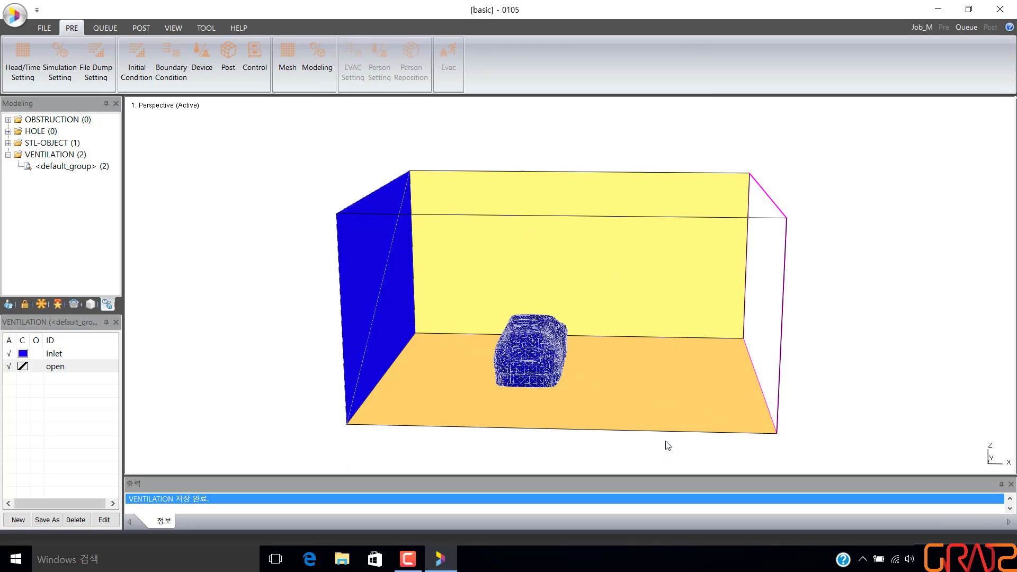
Step: Open the C30_21_6_car_ASCII STL object for editing, move its dialog clear of the car and bring up its shift settings
mouse_move(670, 402)
left_mouse_down()
mouse_move(697, 401)
mouse_move(674, 407)
left_mouse_up()
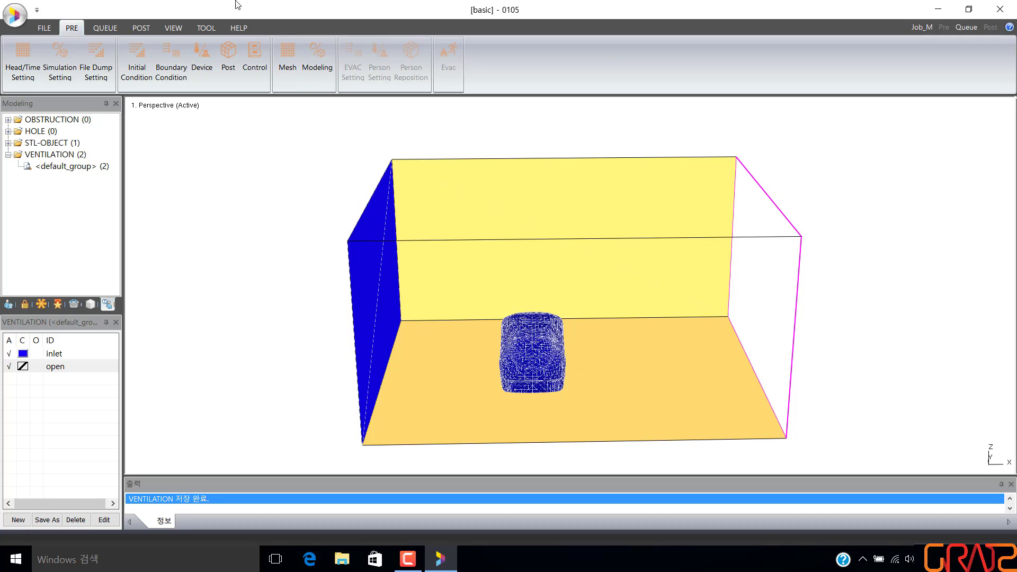
left_click(312, 58)
left_click(9, 119)
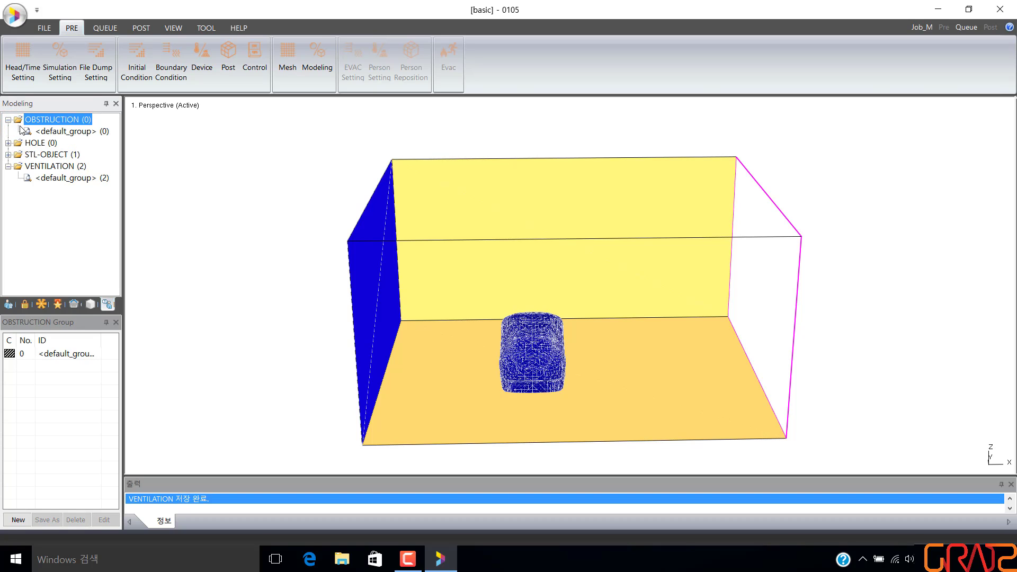
left_click(34, 155)
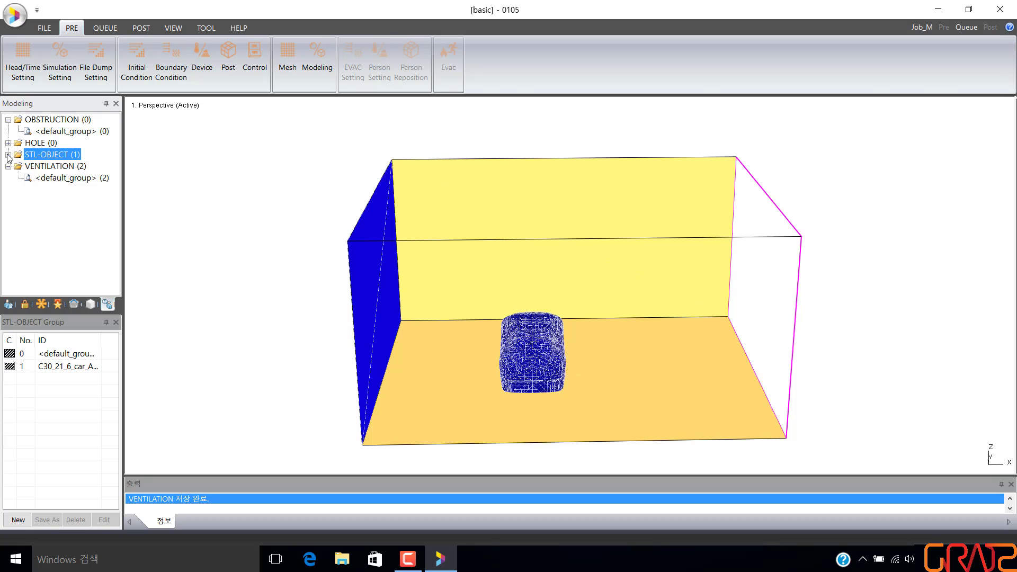
left_click(8, 154)
left_click(59, 180)
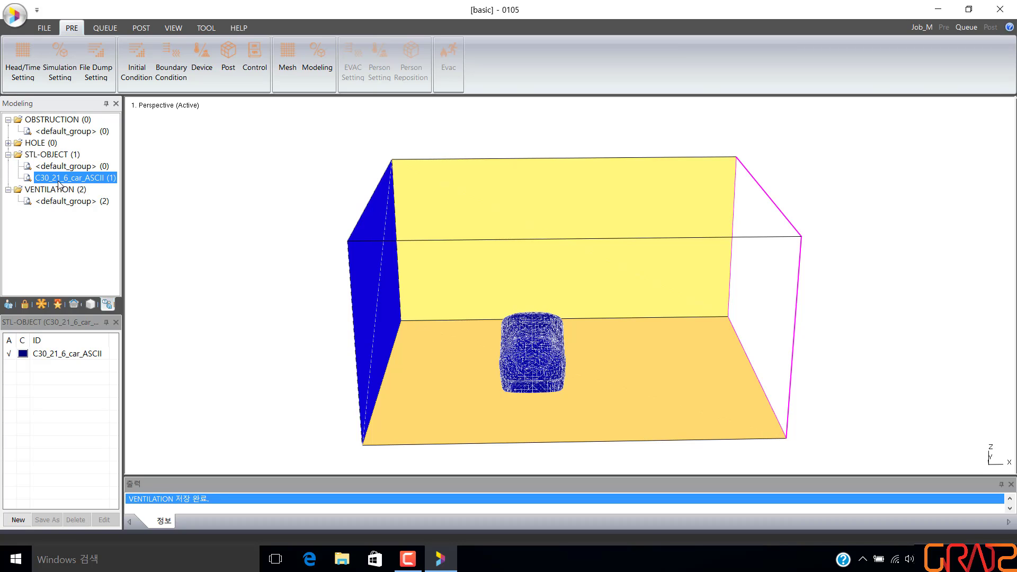
left_click(78, 363)
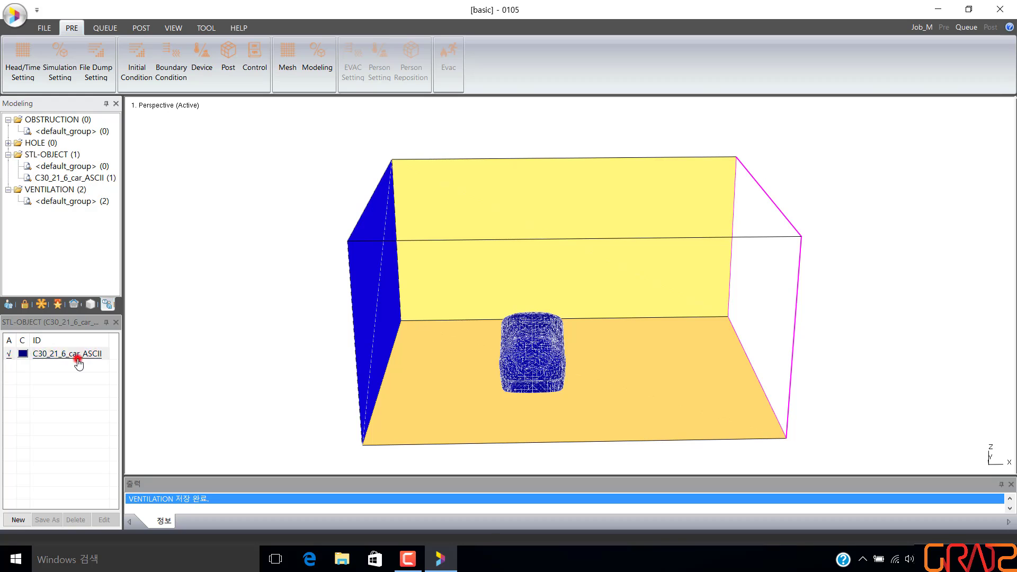
double_click(80, 361)
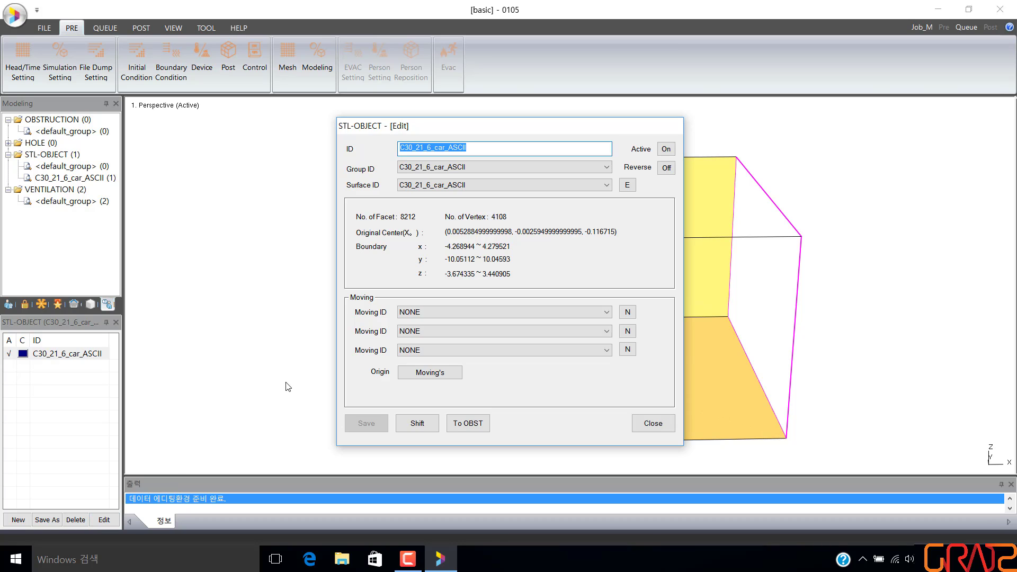
left_click_drag(529, 130, 803, 113)
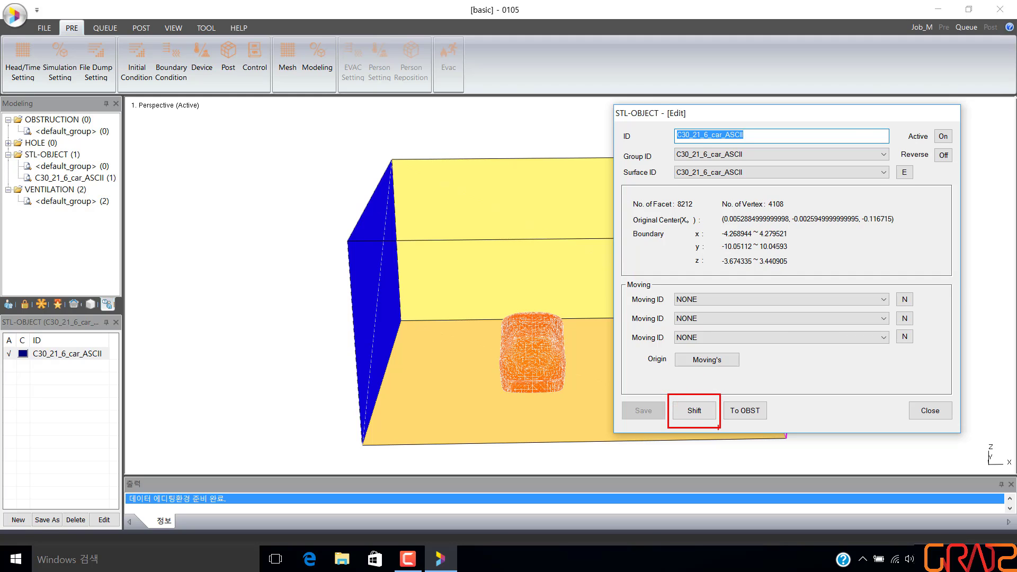
left_click(701, 412)
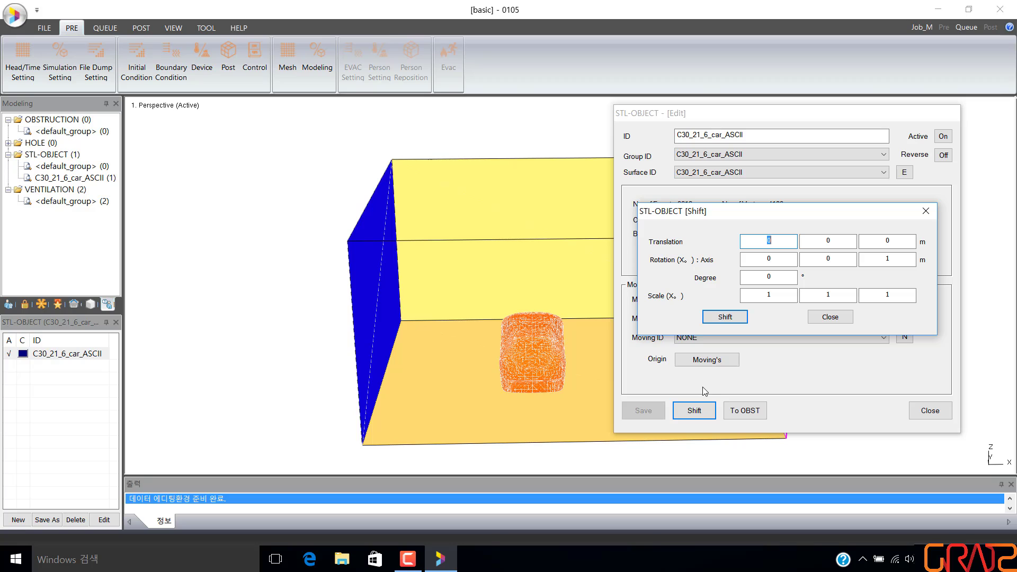
left_click_drag(642, 232, 687, 250)
left_click_drag(643, 254, 678, 269)
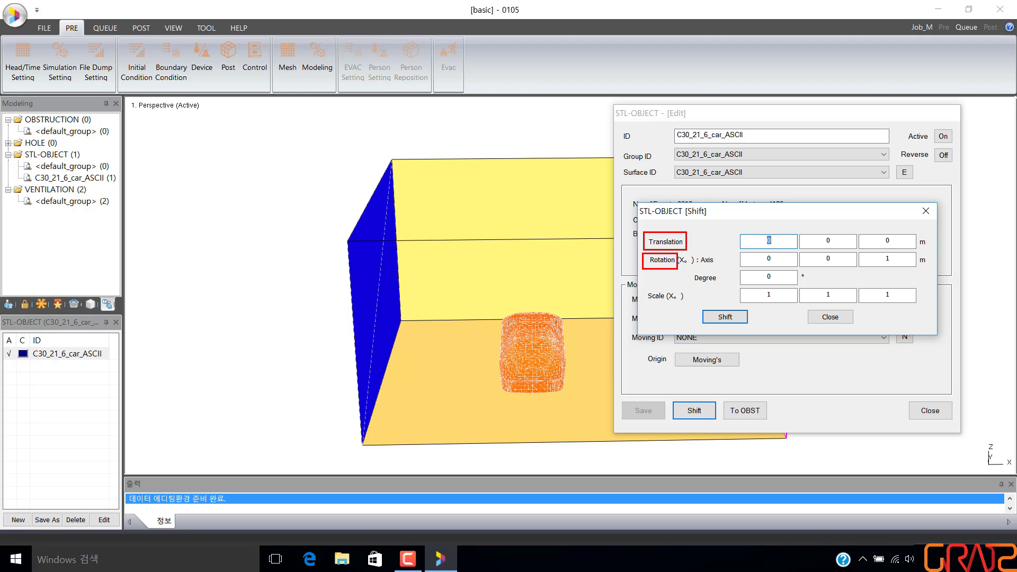
left_click_drag(642, 290, 664, 302)
left_click(767, 225)
left_click_drag(823, 217, 820, 232)
left_click_drag(881, 221, 897, 234)
mouse_move(534, 293)
left_mouse_down()
mouse_move(465, 289)
mouse_move(480, 298)
left_mouse_up()
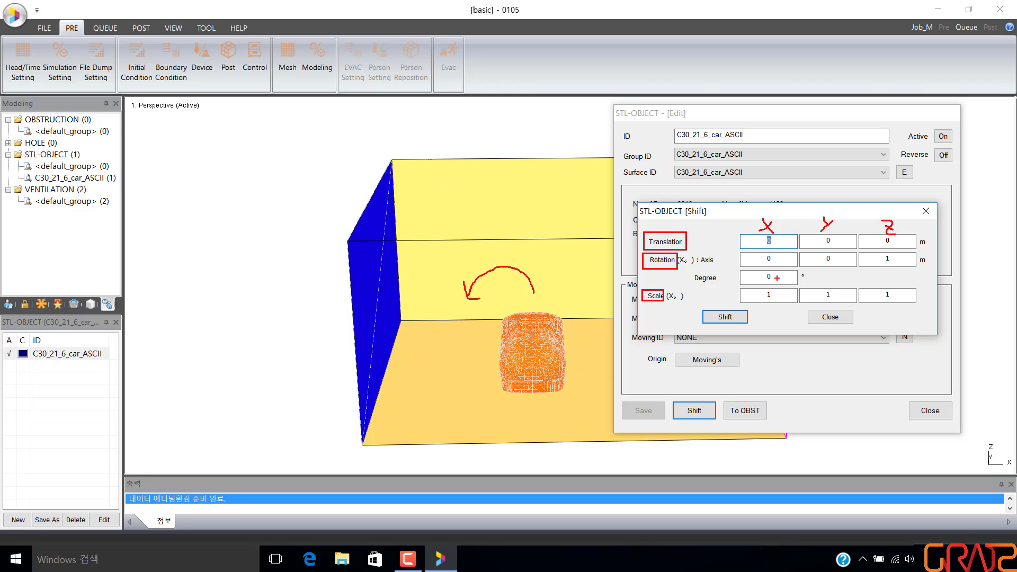
key("Escape")
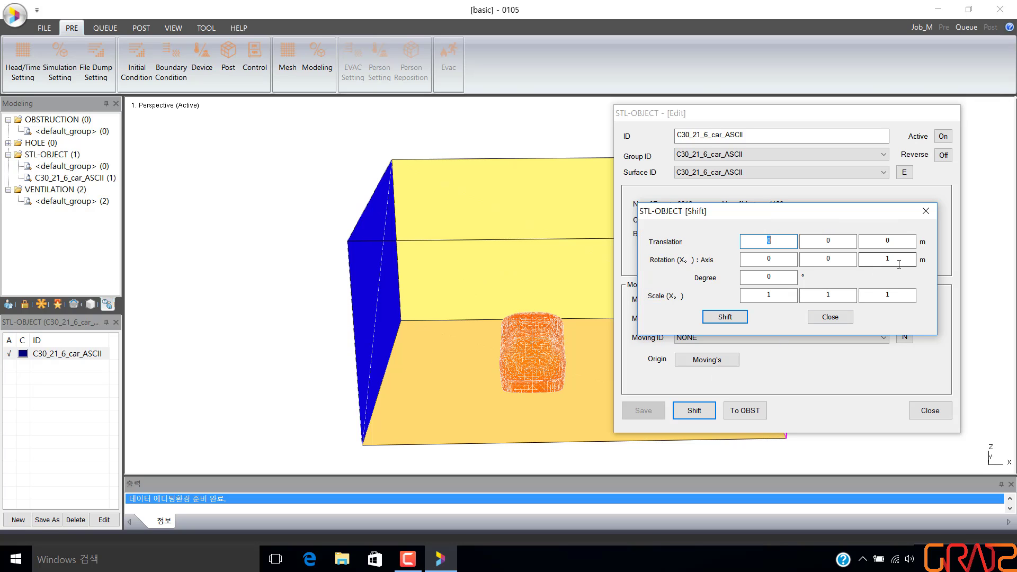
key("ctrl+2")
mouse_move(893, 269)
left_mouse_down()
mouse_move(879, 267)
mouse_move(886, 252)
left_mouse_up()
key("Escape")
Step: Rotate the car STL object 90 degrees about the Z axis and close its settings
left_click(782, 277)
type("90")
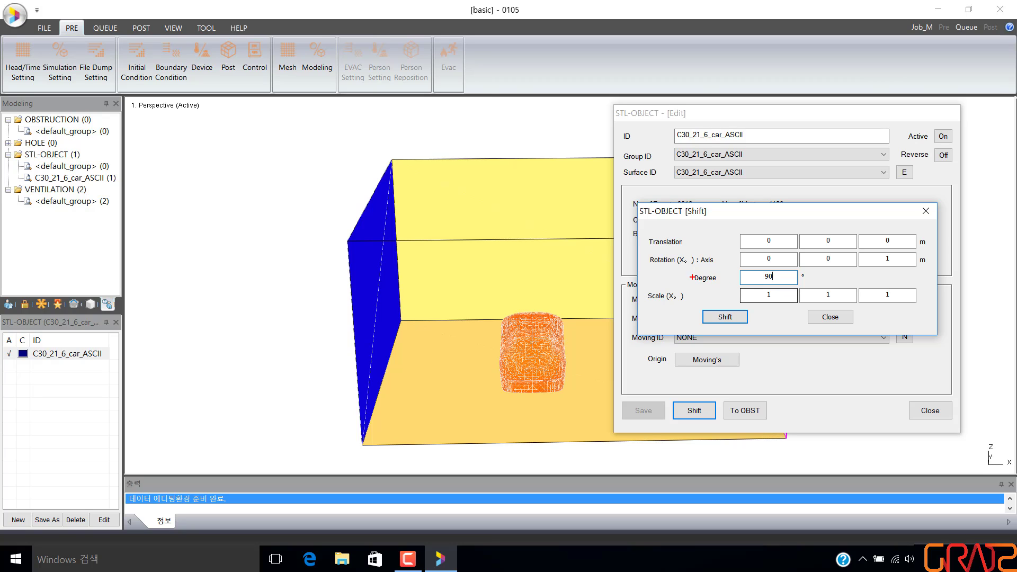
left_click_drag(689, 272, 814, 286)
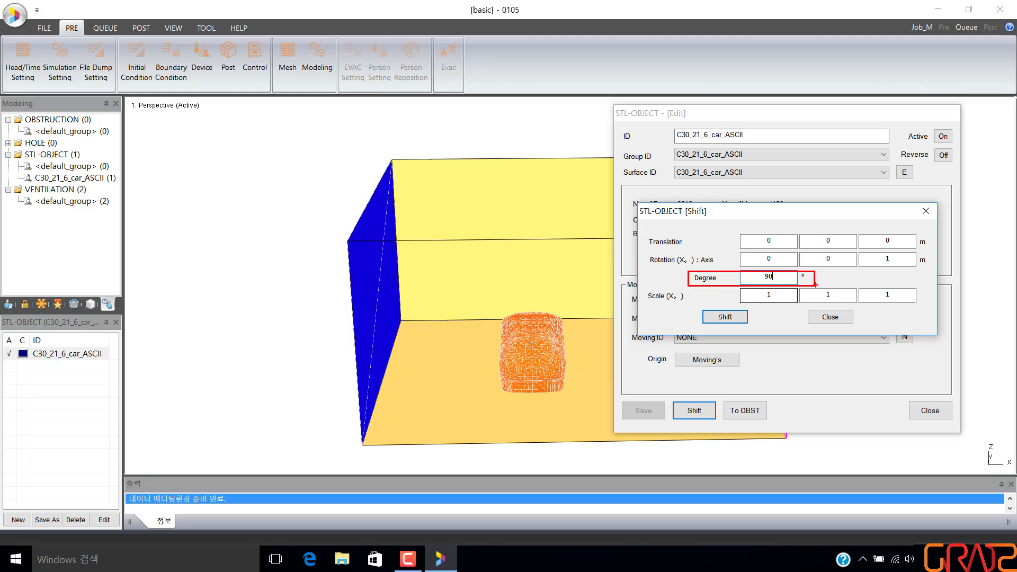
key("Escape")
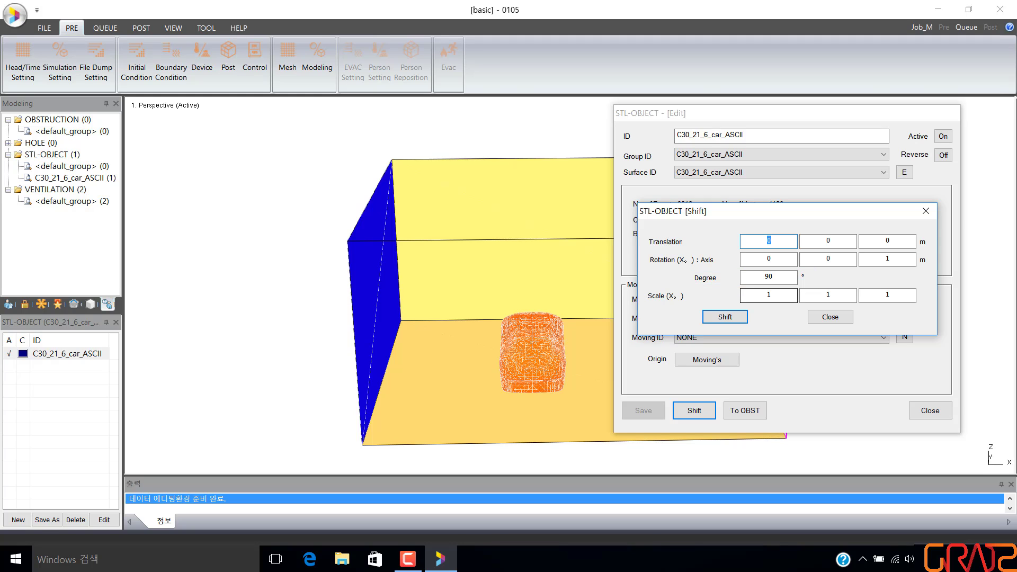
left_click(726, 317)
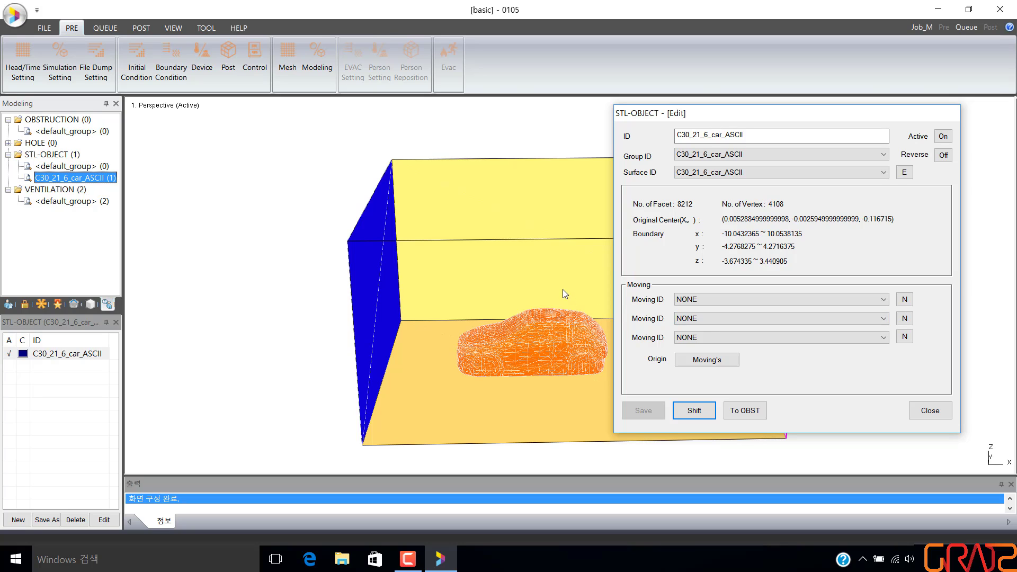
left_click_drag(449, 298, 612, 385)
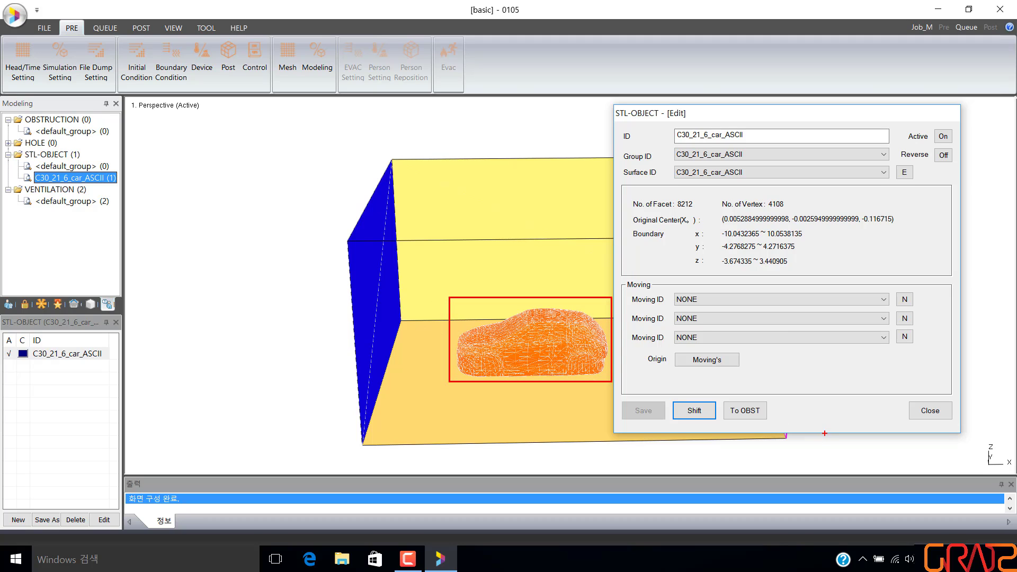
key("Escape")
left_click(931, 413)
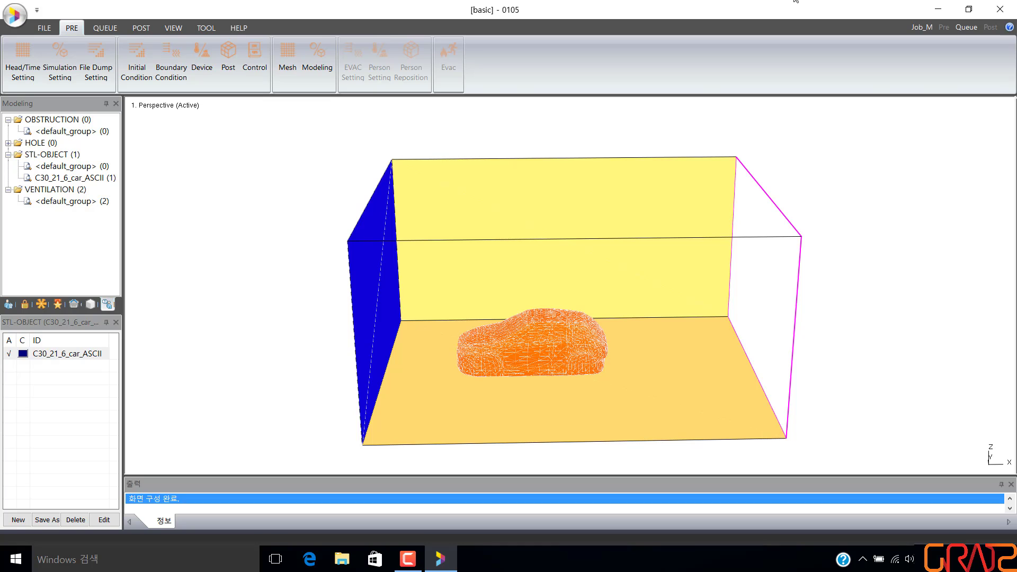
Step: Start a new particle definition in the boundary conditions
left_click(71, 23)
left_click_drag(152, 37, 189, 90)
left_click(165, 71)
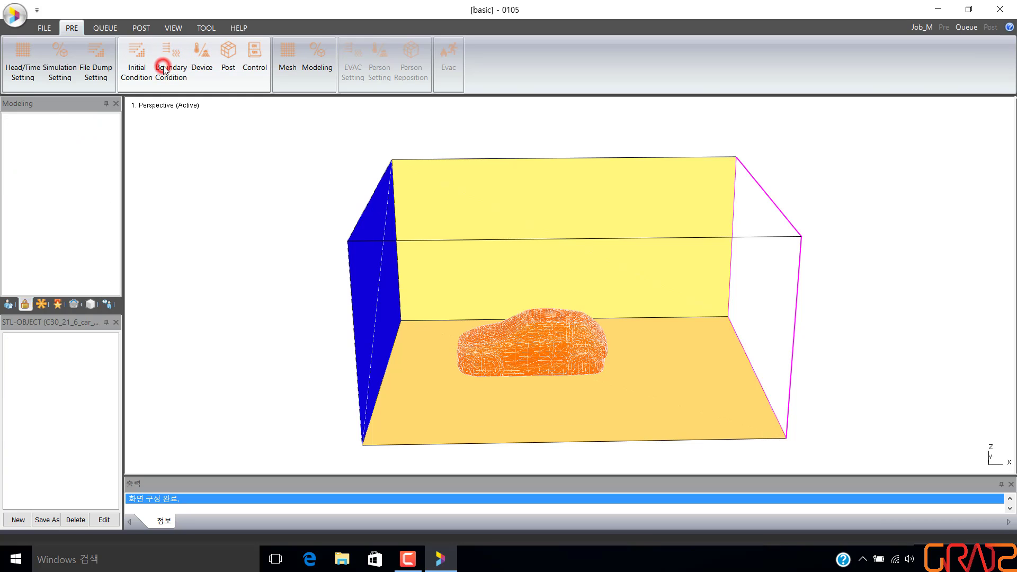
left_click(59, 155)
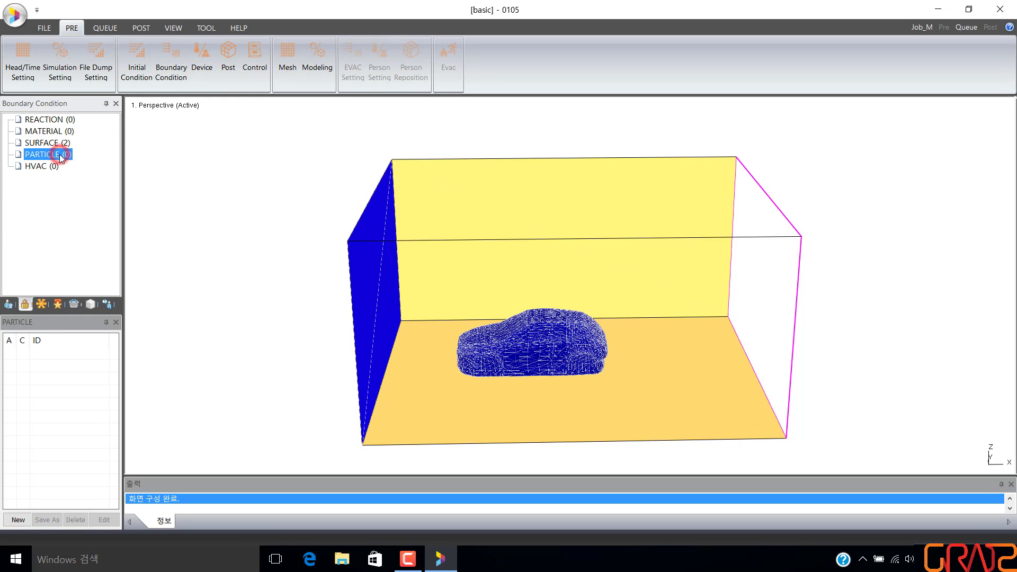
left_click_drag(11, 148, 79, 162)
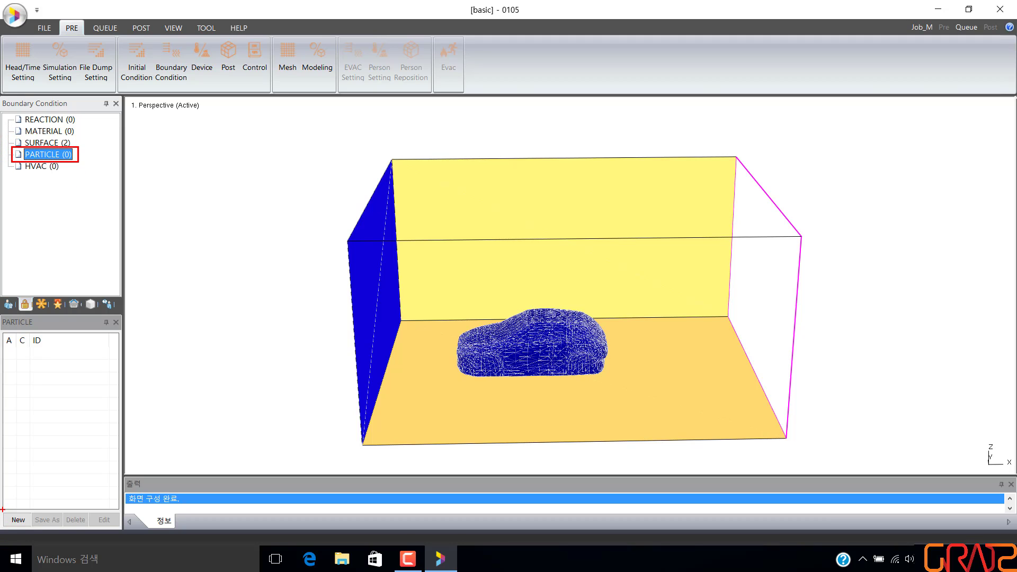
left_click_drag(1, 510, 34, 533)
key("Escape")
left_click(59, 155)
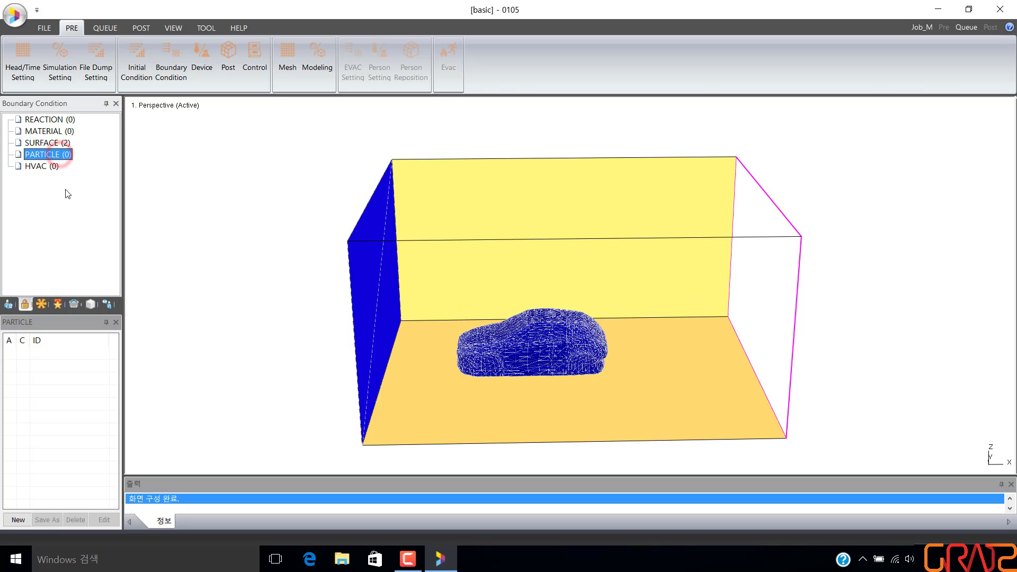
left_click(18, 519)
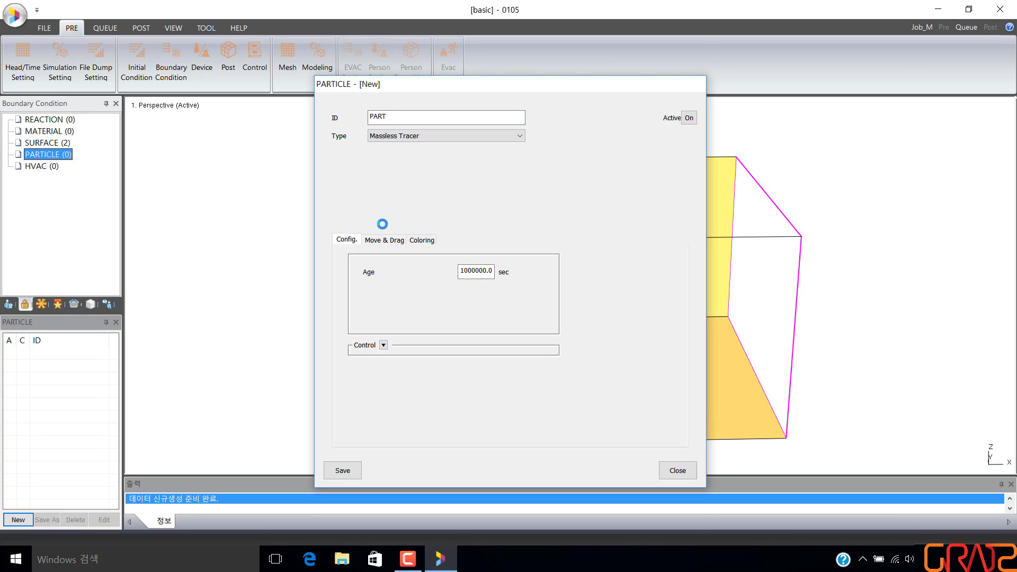
Step: Name the new massless tracer particle PART_massless
left_click(490, 119)
type("_")
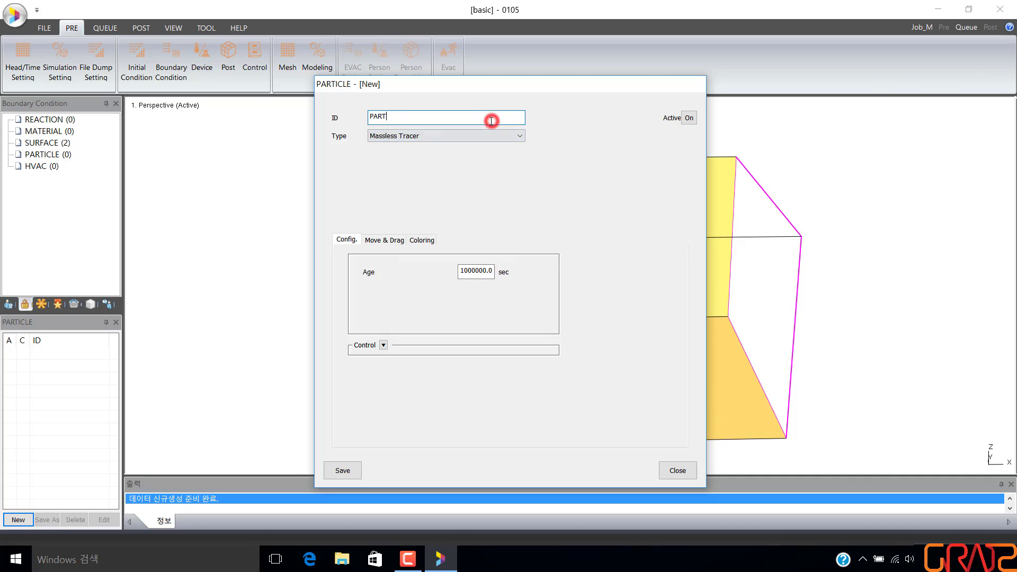
type("massless")
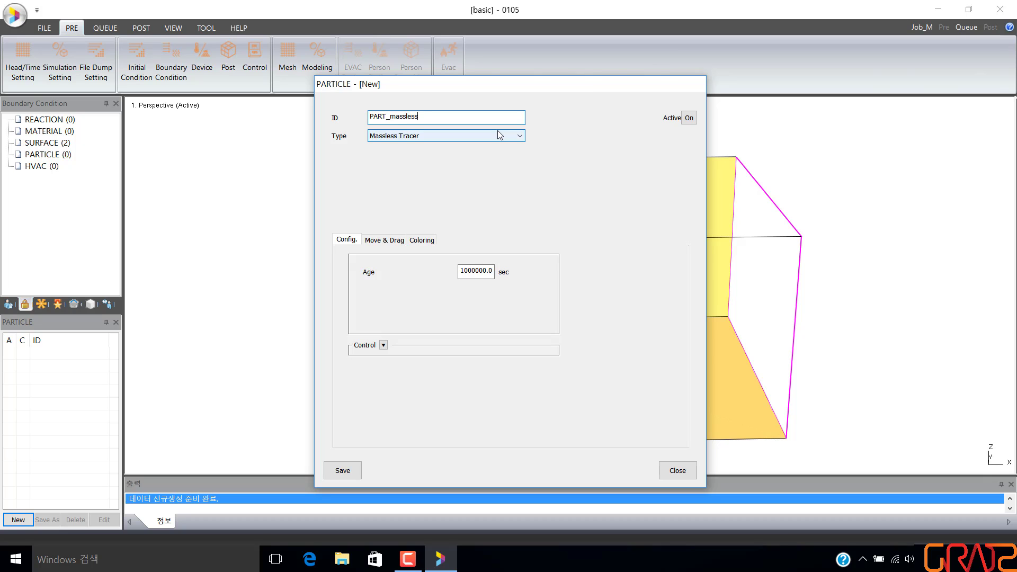
Step: Turn on coloring for the PART_massless particle and set its first quantity to PARTICLE VELOCITY
left_click(422, 239)
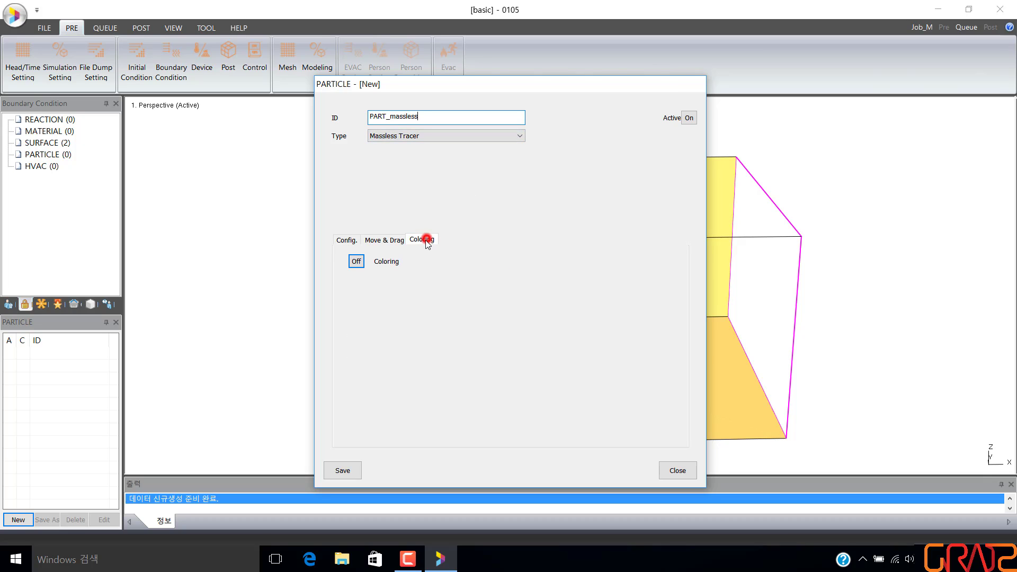
left_click(356, 261)
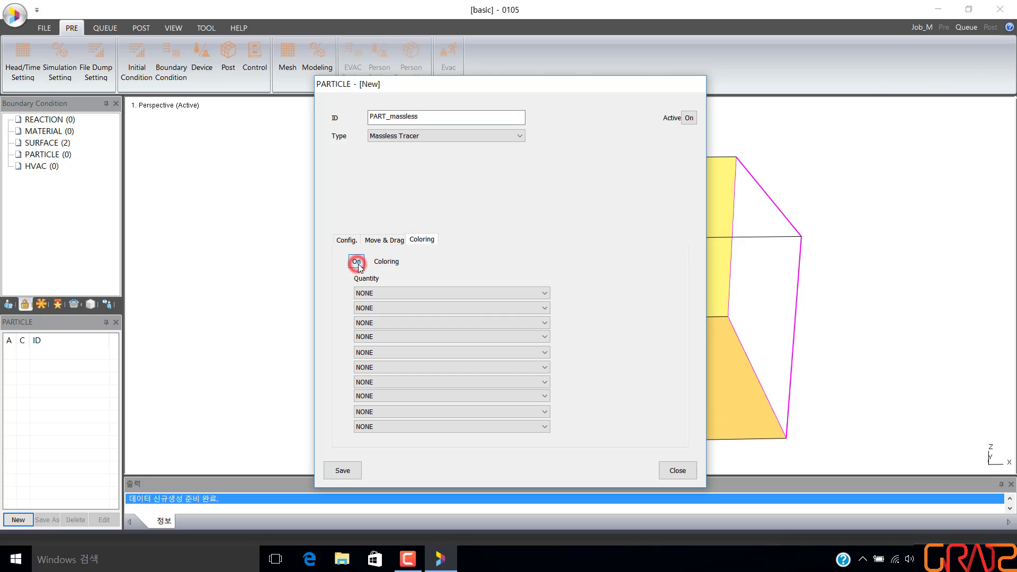
left_click(373, 293)
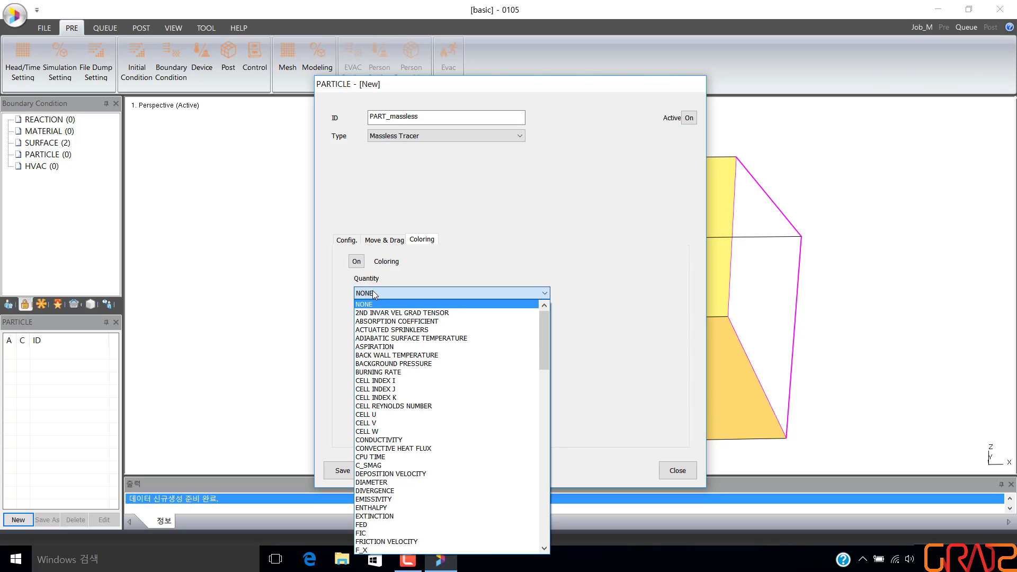
key("p")
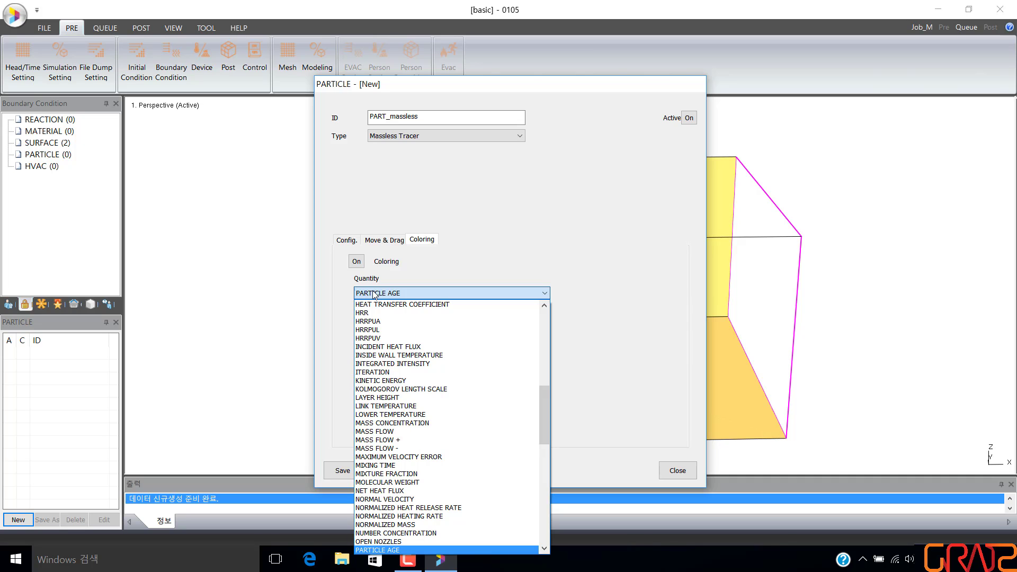
scroll(373, 294, "down", 1)
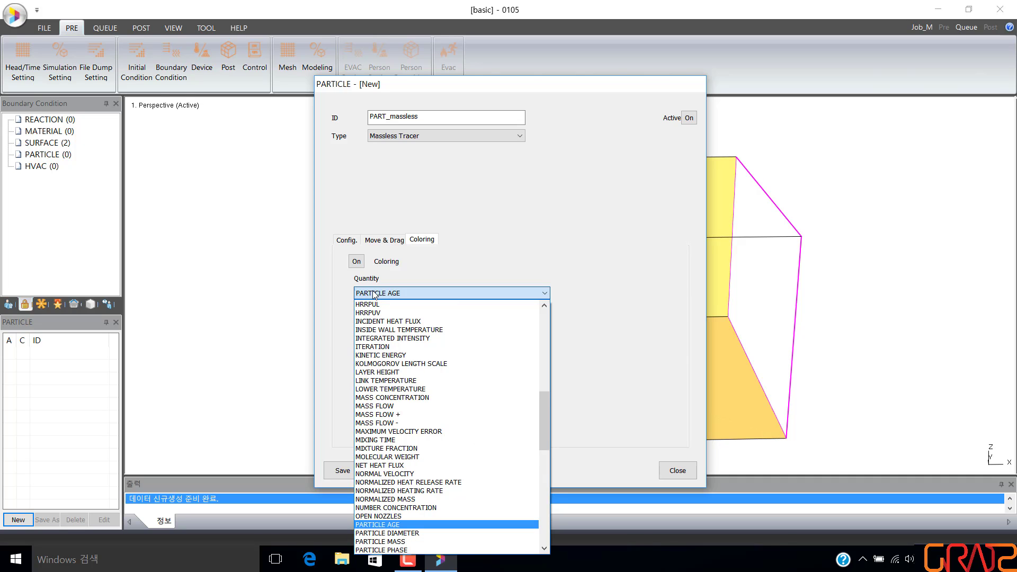
scroll(373, 295, "down", 1)
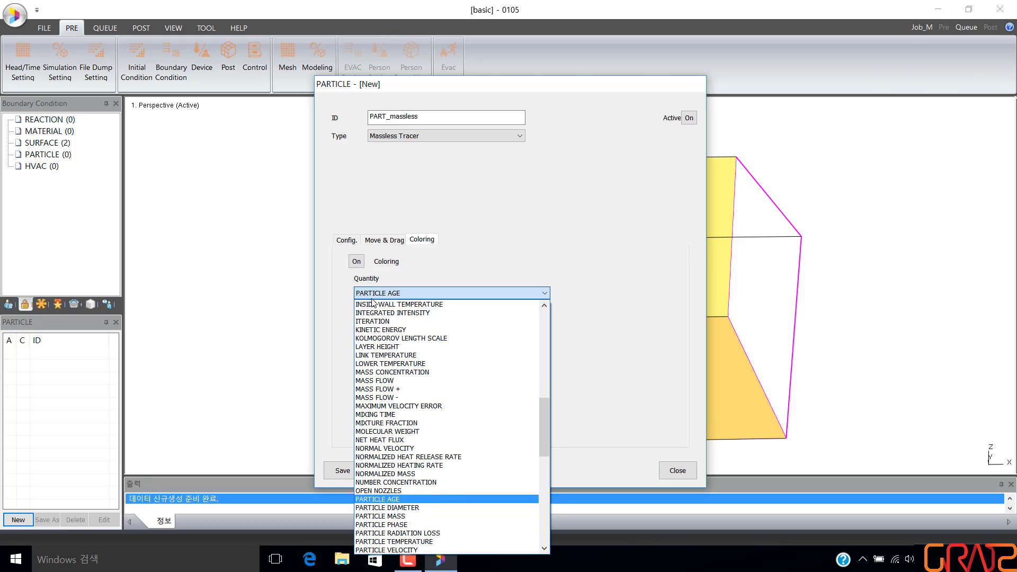
left_click(413, 549)
Step: Save the PART_massless particle definition and close its dialog
mouse_move(329, 221)
left_mouse_down()
mouse_move(546, 398)
mouse_move(569, 434)
left_mouse_up()
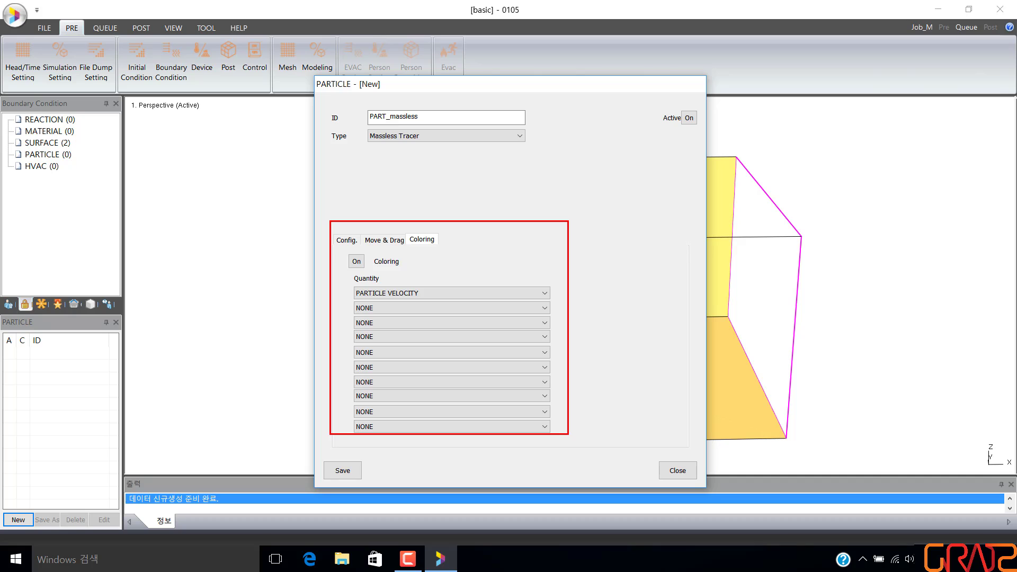
key("Escape")
left_click(627, 398)
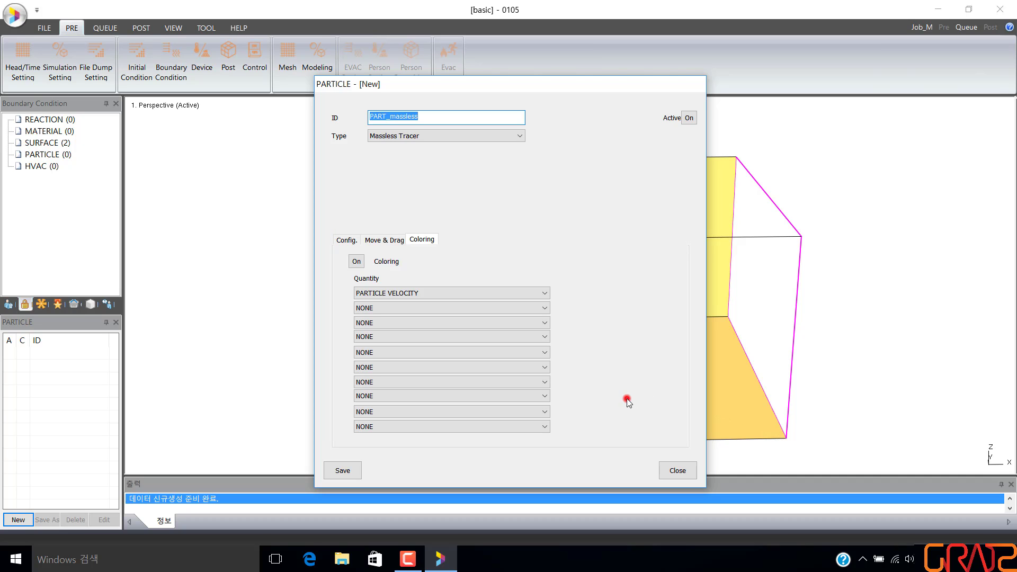
left_click(345, 472)
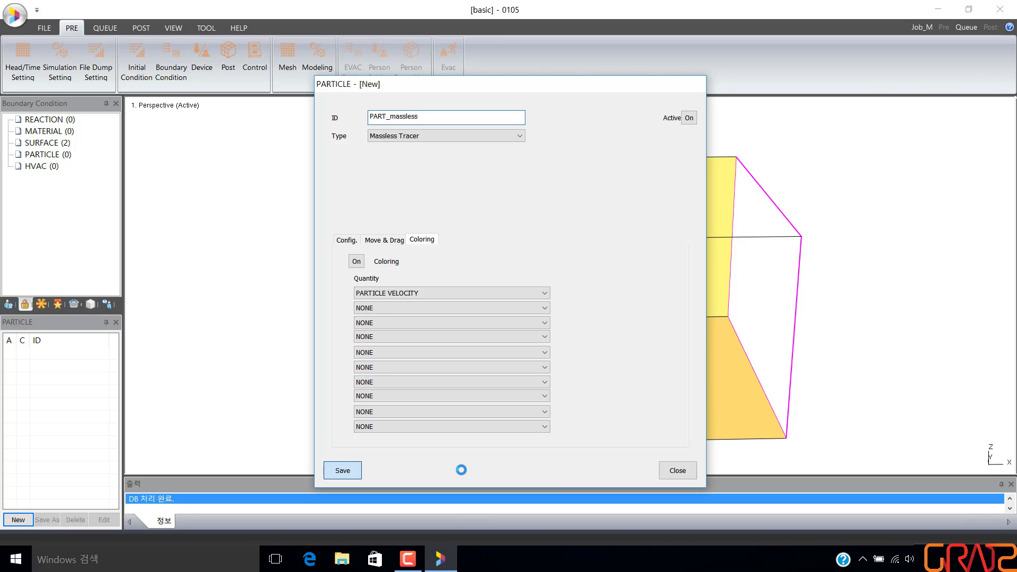
left_click(677, 471)
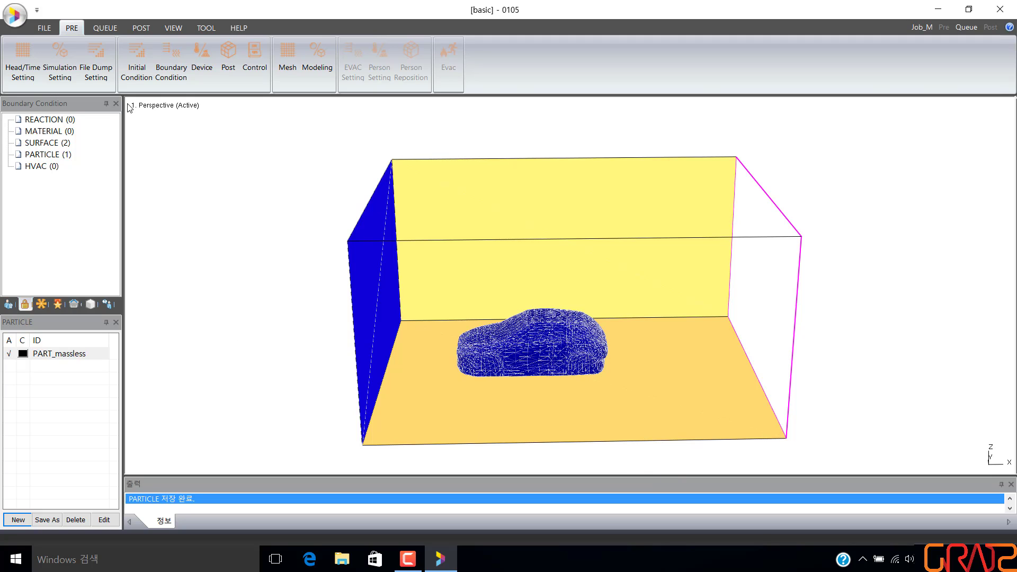
Step: Start a new local initial condition
left_click(77, 27)
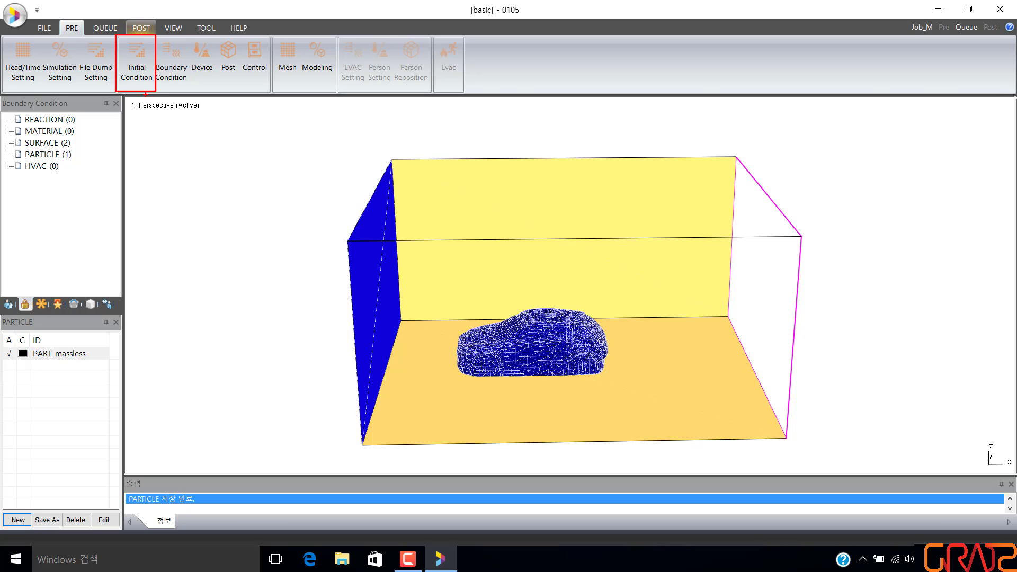
left_click(131, 53)
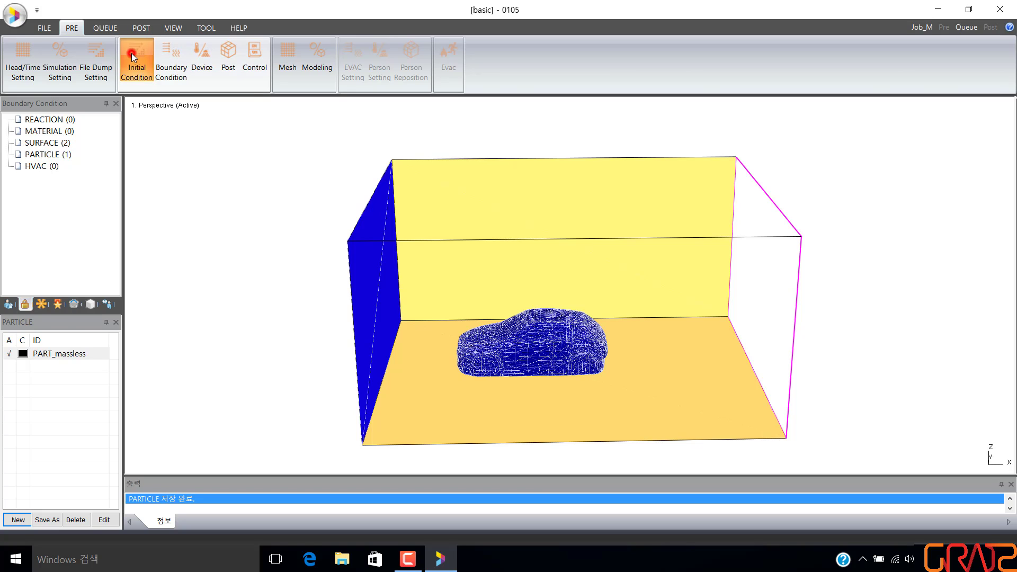
left_click(53, 131)
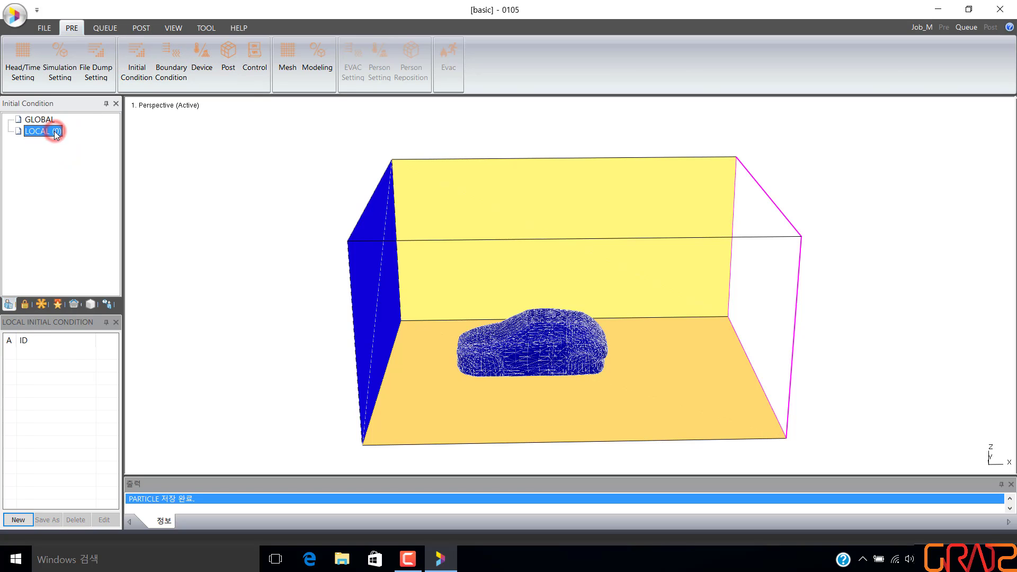
left_click_drag(14, 126, 71, 142)
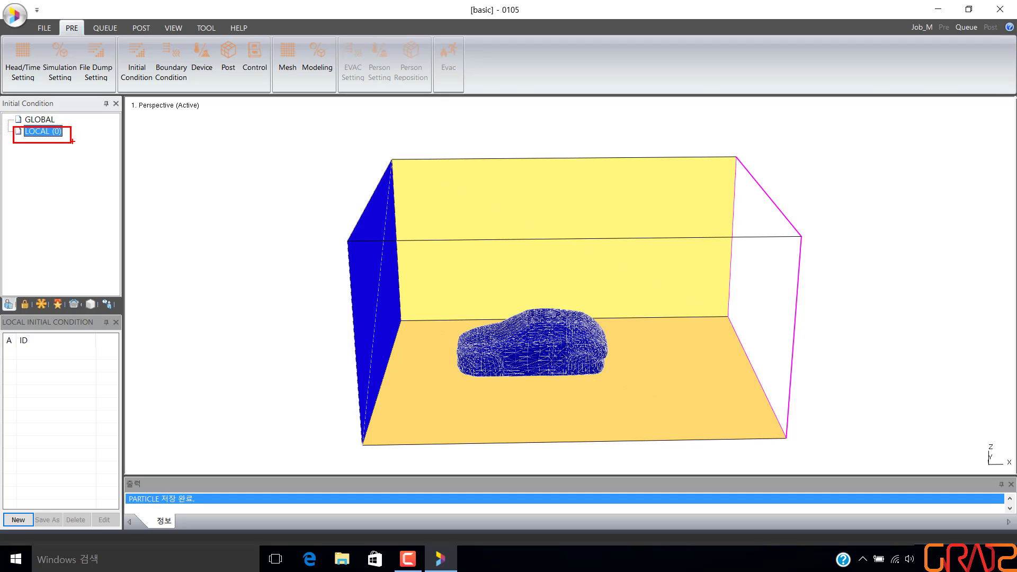
key("Escape")
left_click(52, 132)
left_click(18, 520)
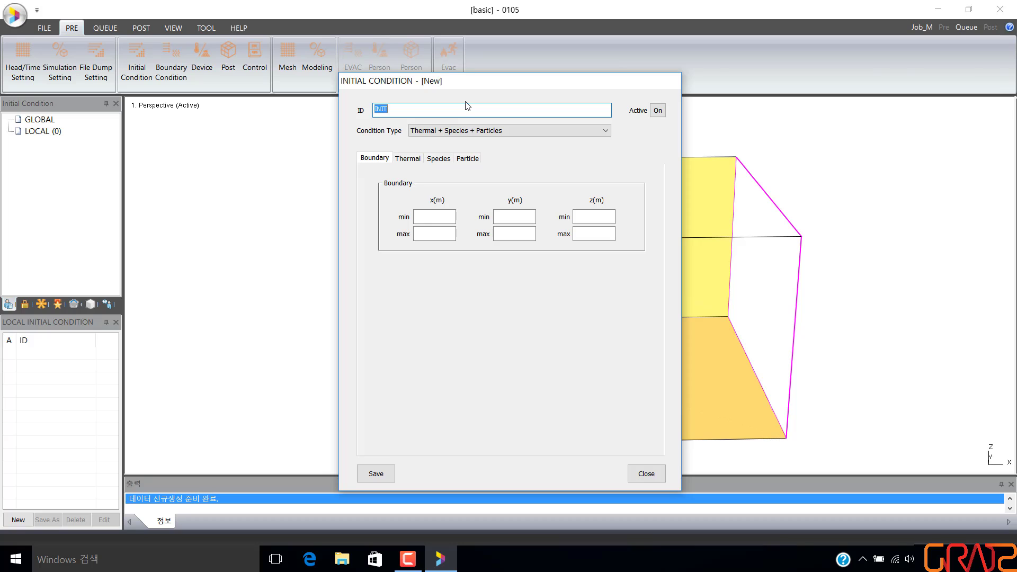
Step: Name the initial condition tracer and set its condition type to Particle Only
key("BackSpace")
type("tracer")
left_click(499, 130)
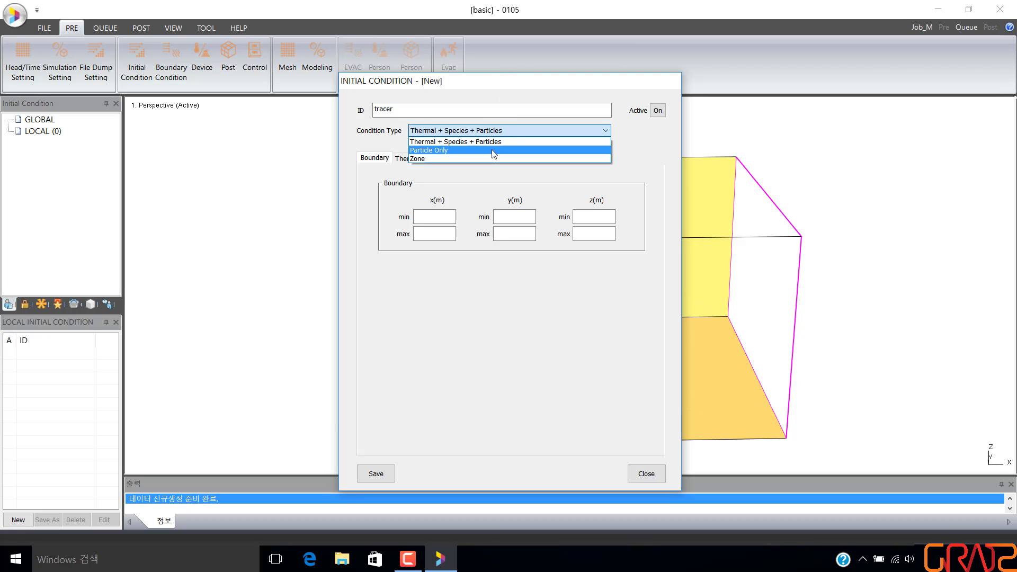
left_click(492, 150)
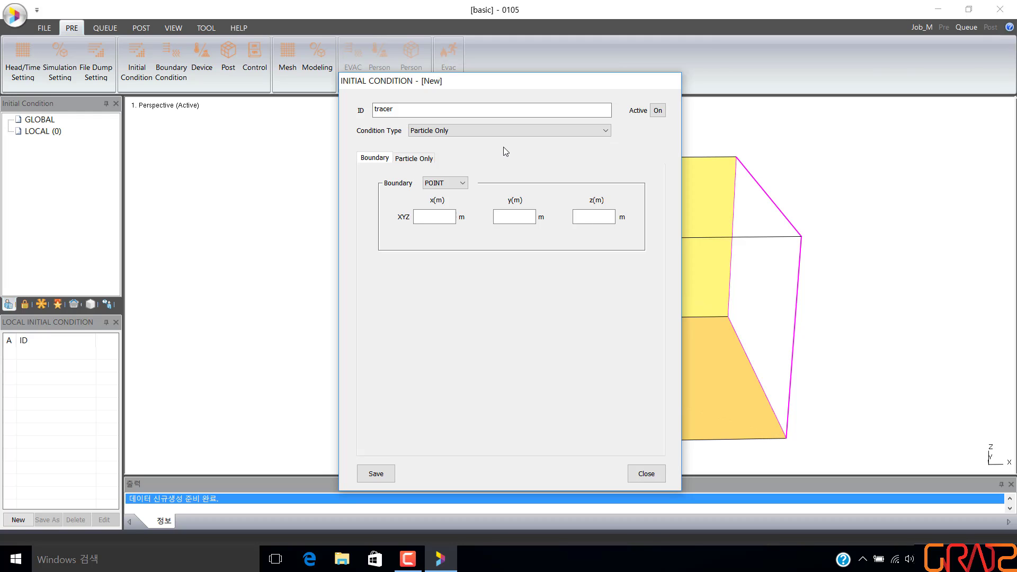
Step: Set the tracer's point boundary to x -15 m, y 0 m and z -1 m
left_click(438, 216)
type("-15")
left_click(509, 219)
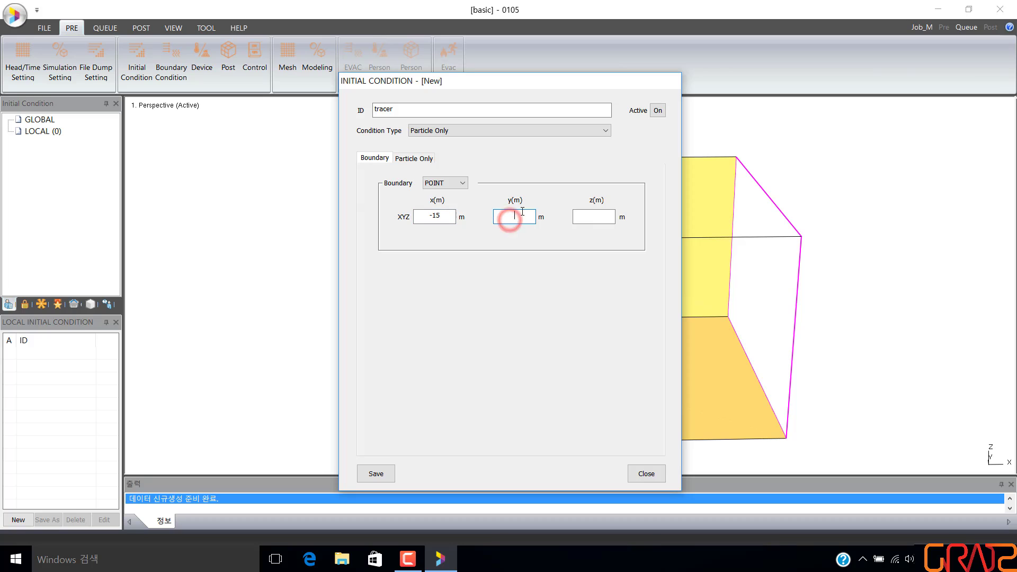
type("0")
left_click(599, 218)
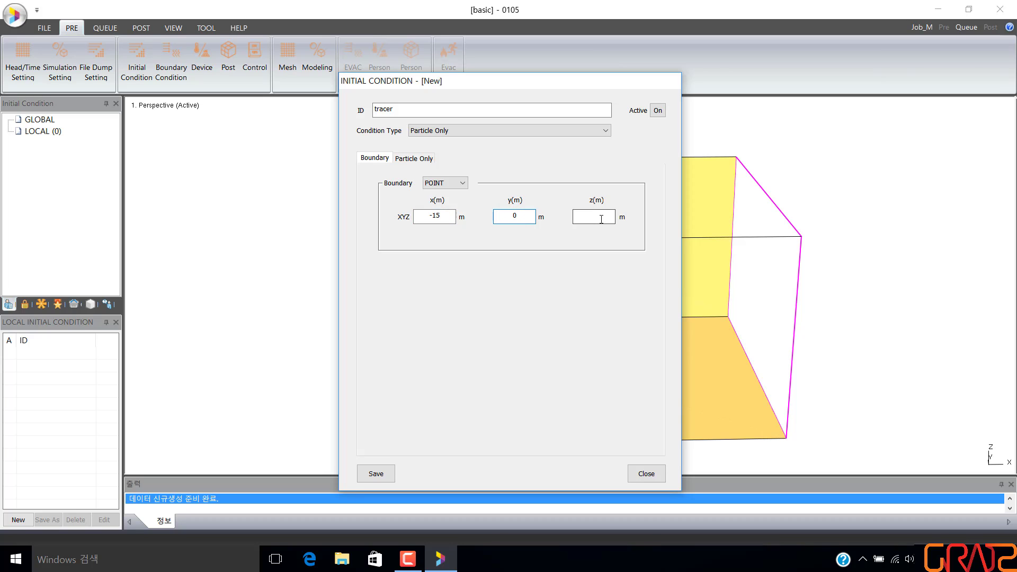
type("-1")
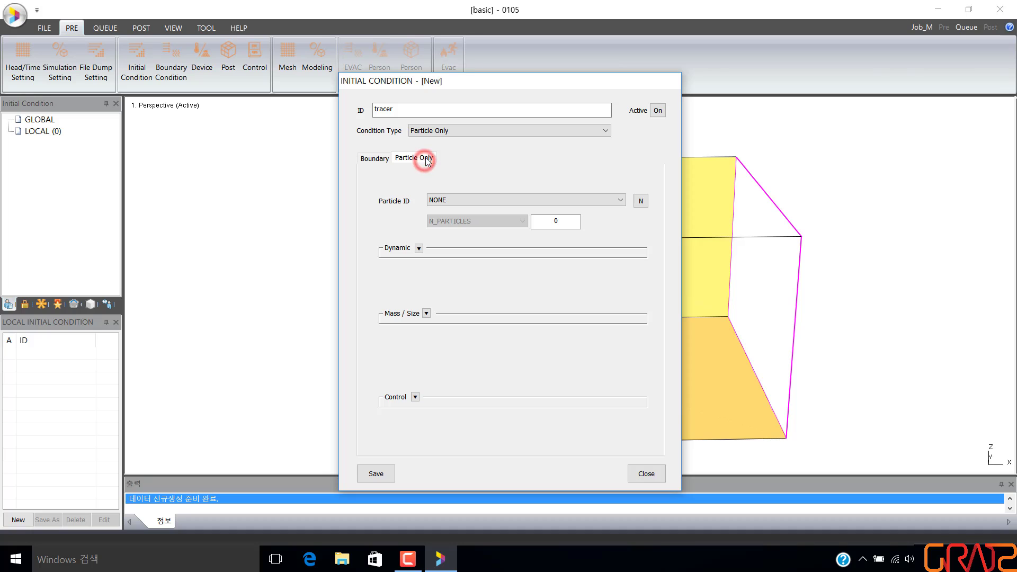
Step: Assign the PART_massless particle to the tracer condition, with a DT_insert of 1 sec and 2 particles
left_click(466, 200)
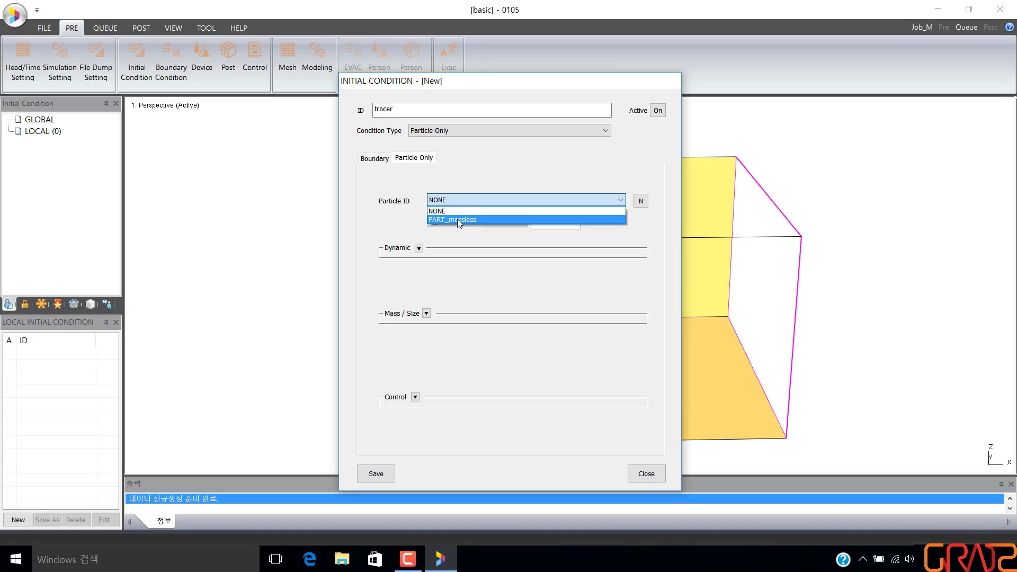
left_click(458, 220)
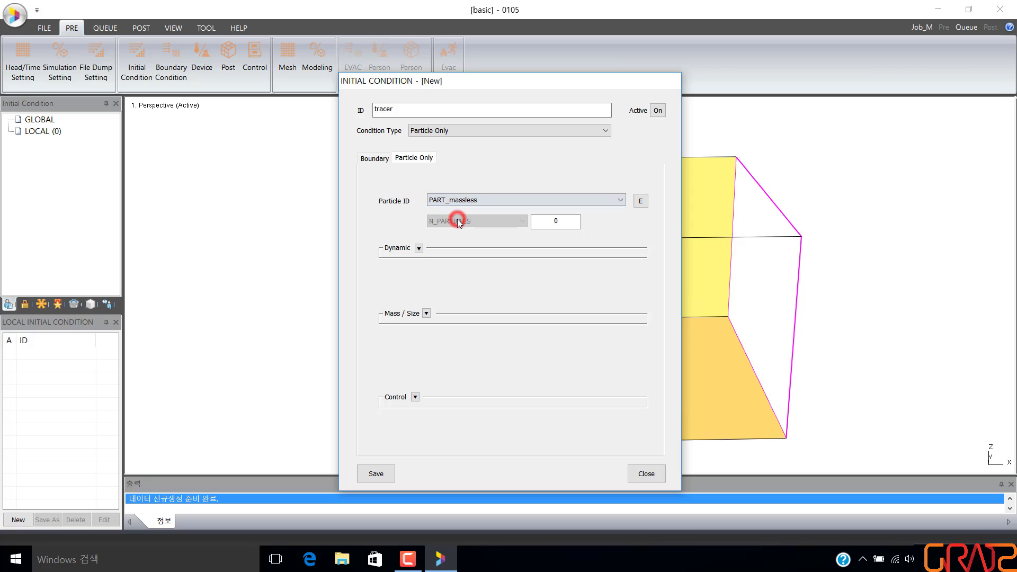
left_click(419, 248)
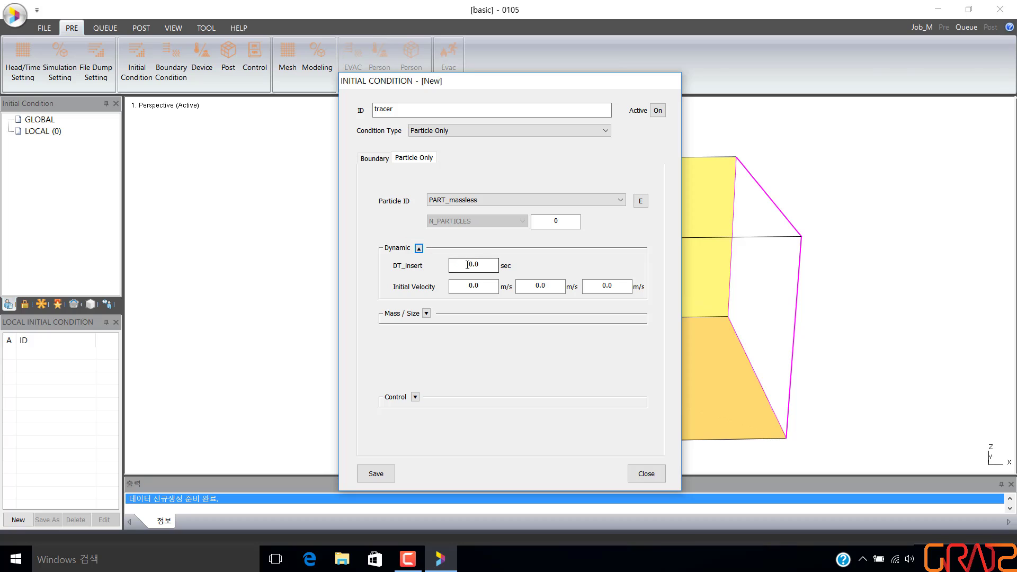
left_click_drag(488, 265, 466, 260)
left_click_drag(575, 217, 536, 230)
type("2")
left_click(612, 252)
Step: Close the tracer initial condition and save its new settings
left_click_drag(391, 153, 437, 164, "ctrl")
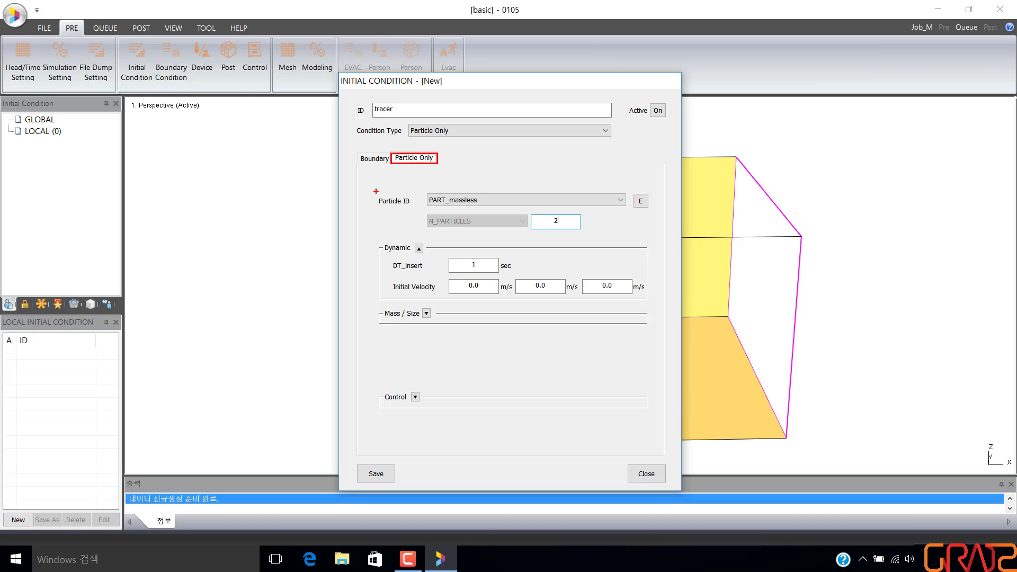
mouse_move(375, 188)
left_mouse_down("ctrl")
mouse_move(387, 206)
mouse_move(587, 221)
mouse_move(631, 214)
left_mouse_up("ctrl")
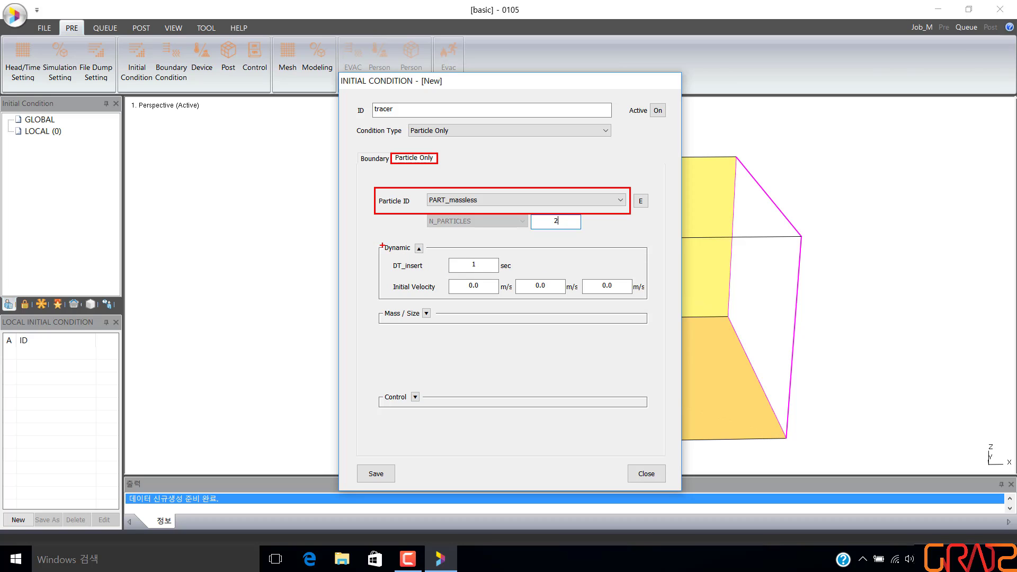
left_click_drag(387, 256, 516, 272, "ctrl")
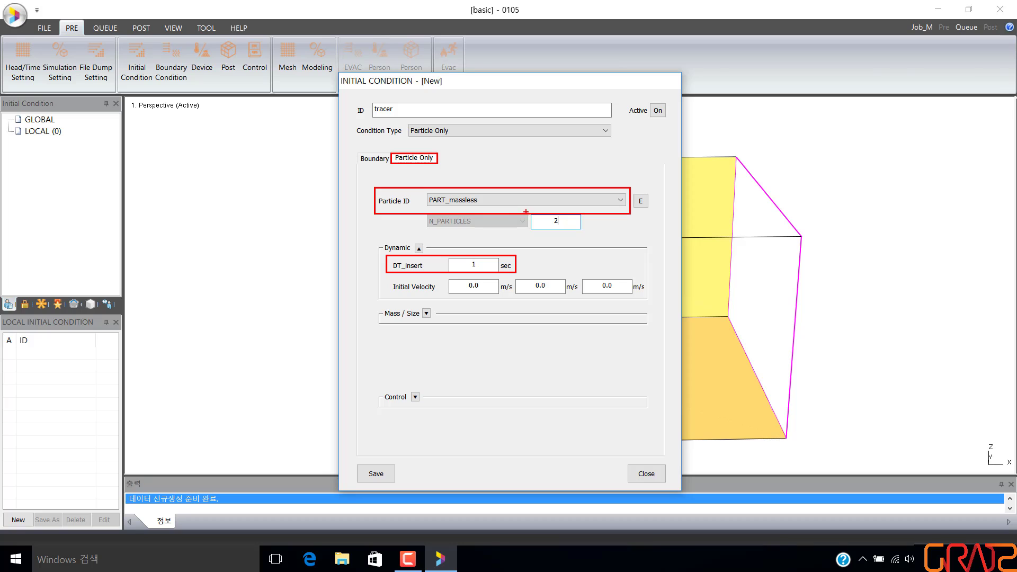
left_click_drag(532, 217, 576, 233, "ctrl")
key("Escape")
key("Escape")
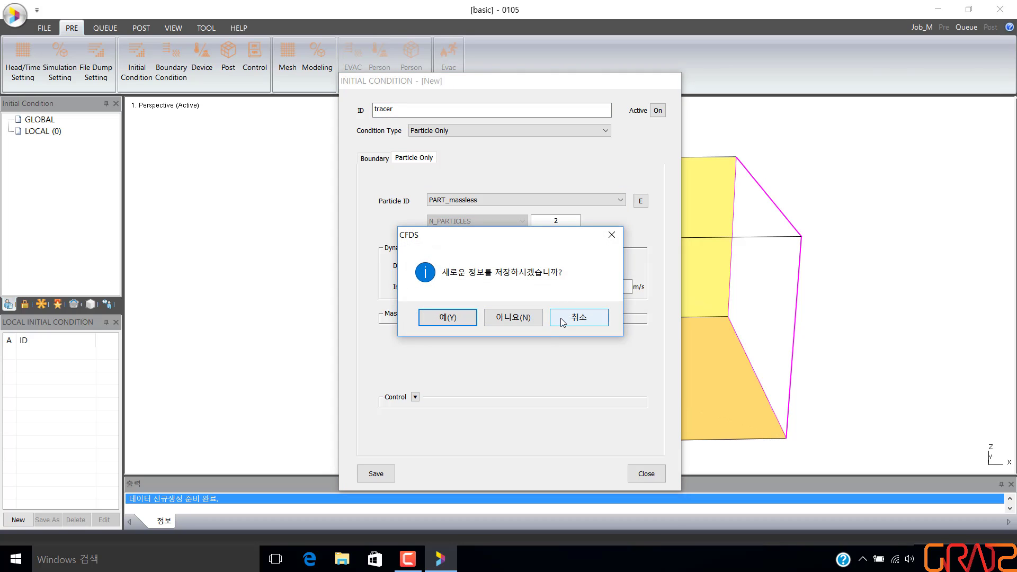
left_click(466, 320)
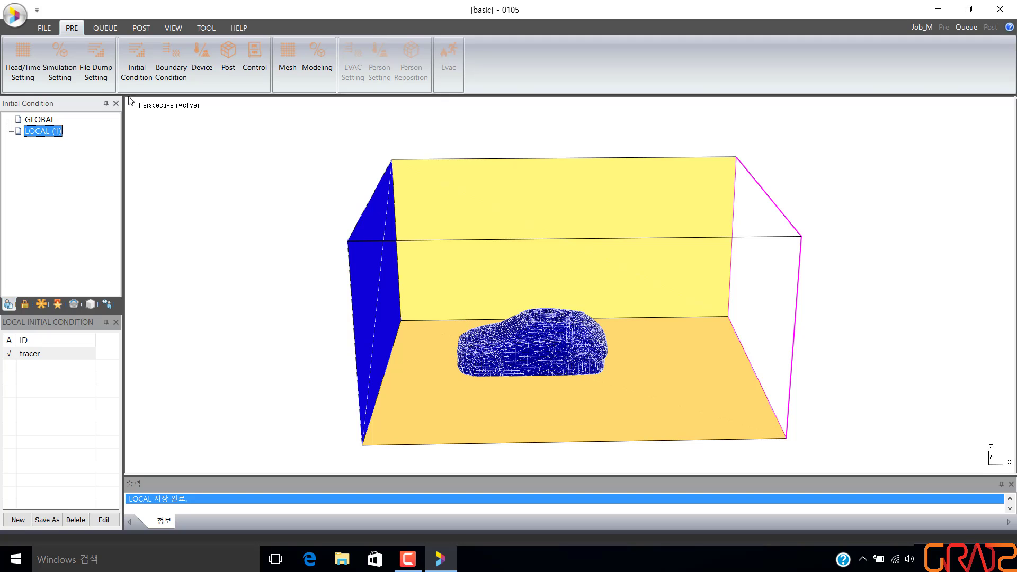
Step: Start a new DEVICE2 definition in the post-processing settings
left_click(80, 27)
left_click_drag(217, 34, 241, 81)
left_click(230, 64)
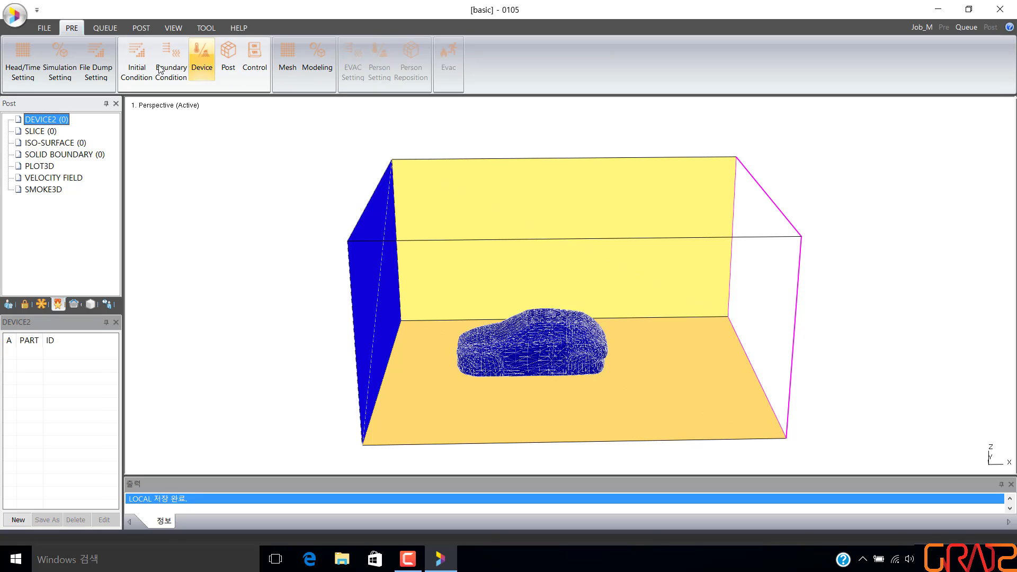
left_click_drag(18, 110, 77, 128)
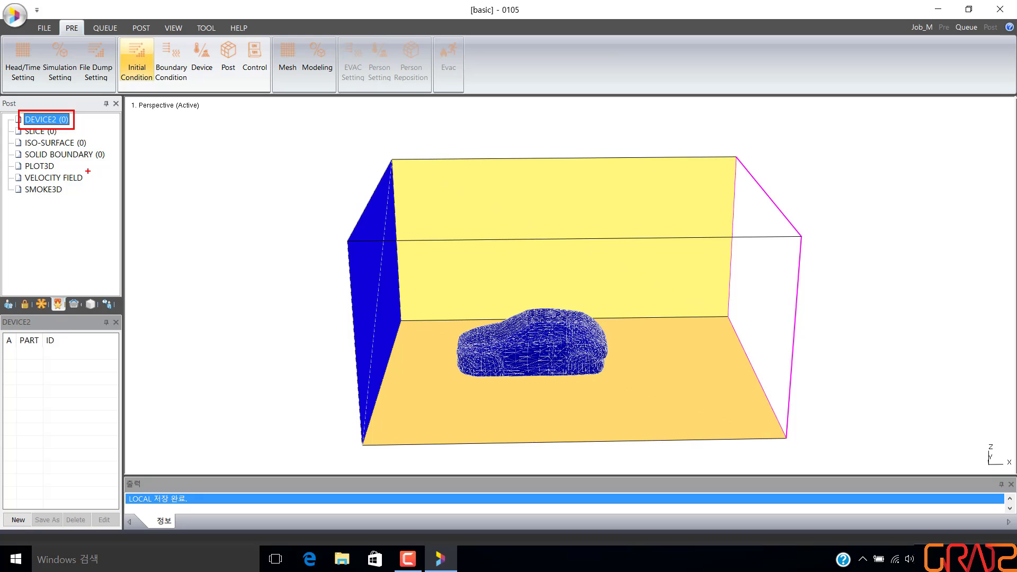
left_click(58, 119)
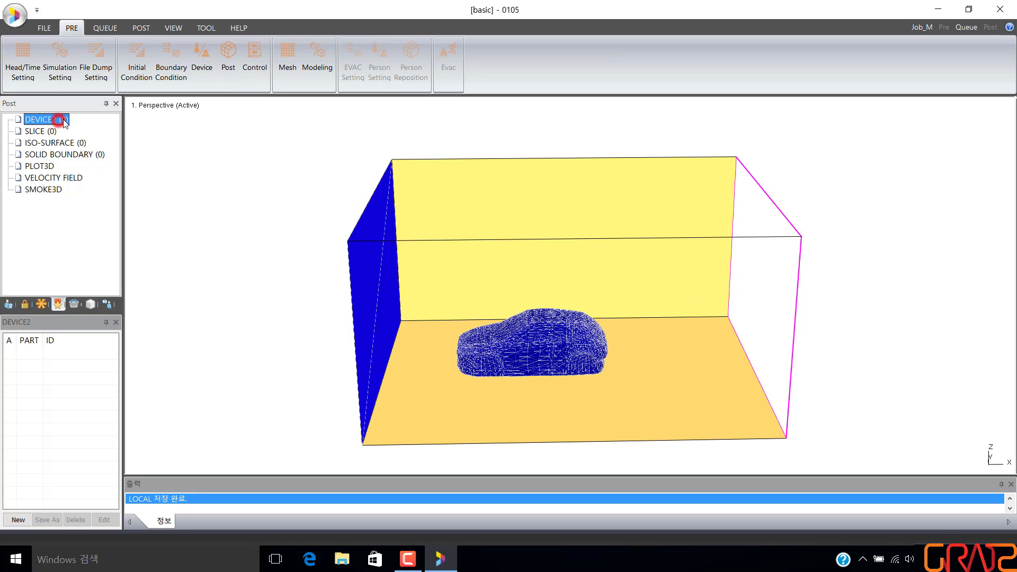
left_click(11, 511)
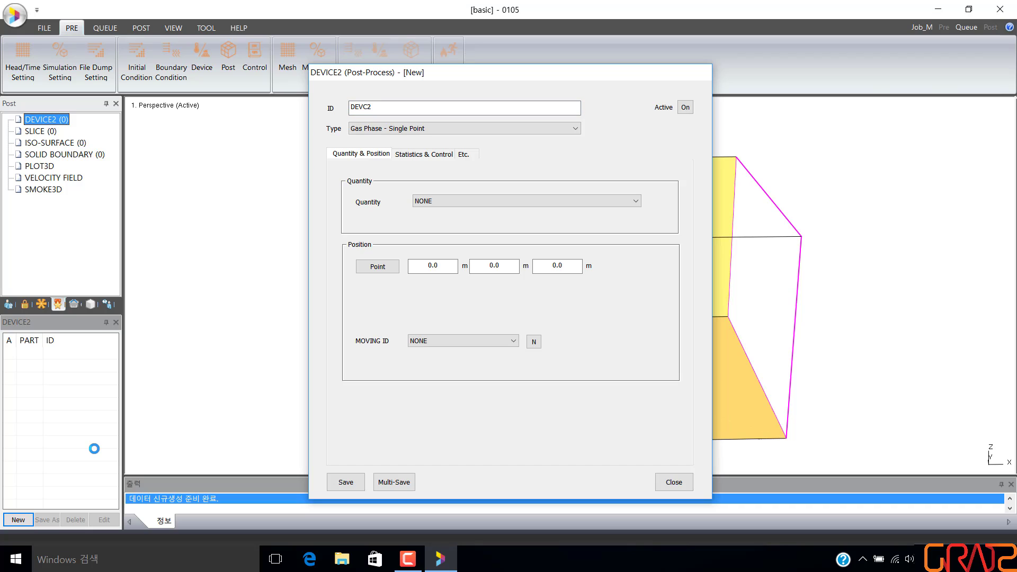
Step: Set the measured quantity of the DEVC2 gas phase single-point device to VELOCITY
left_click_drag(554, 77, 288, 58)
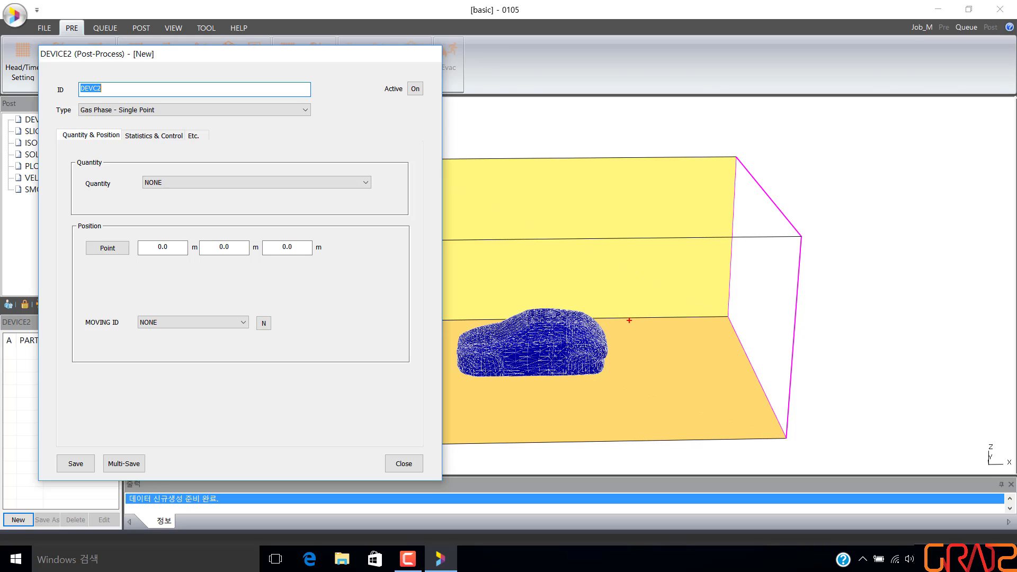
left_click_drag(618, 316, 674, 371)
left_click(256, 89)
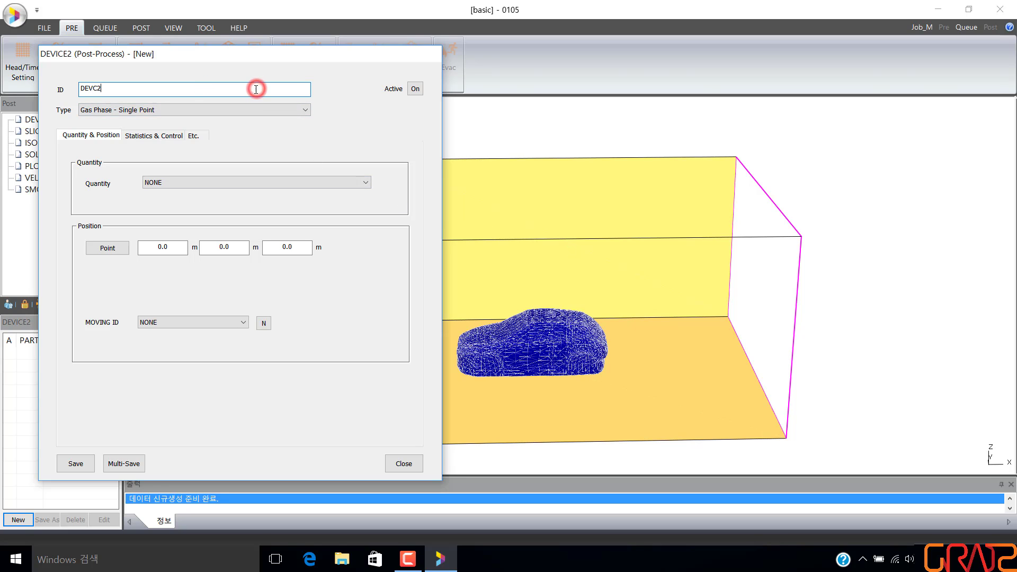
left_click(243, 183)
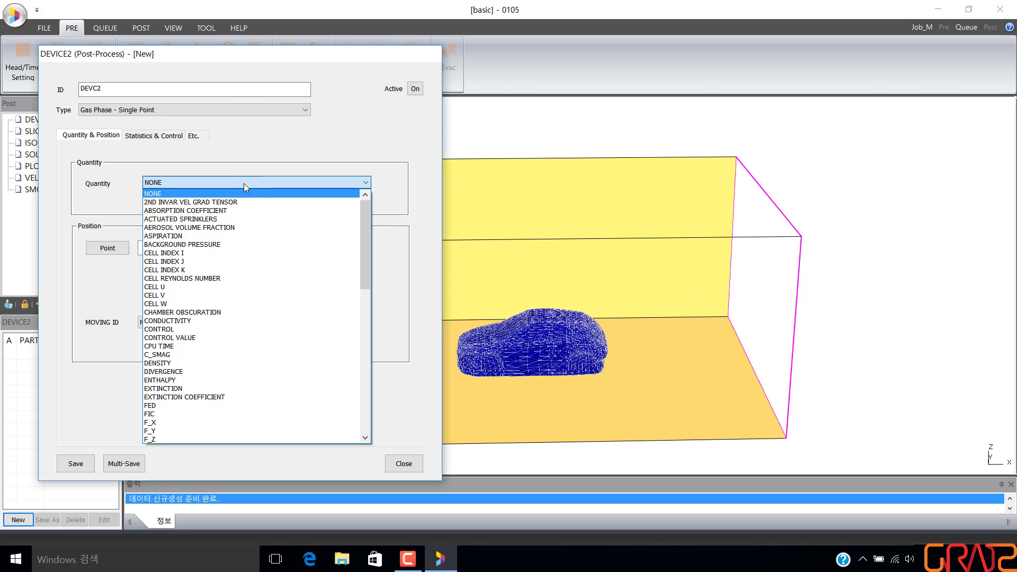
key("v")
scroll(263, 209, "down", 1)
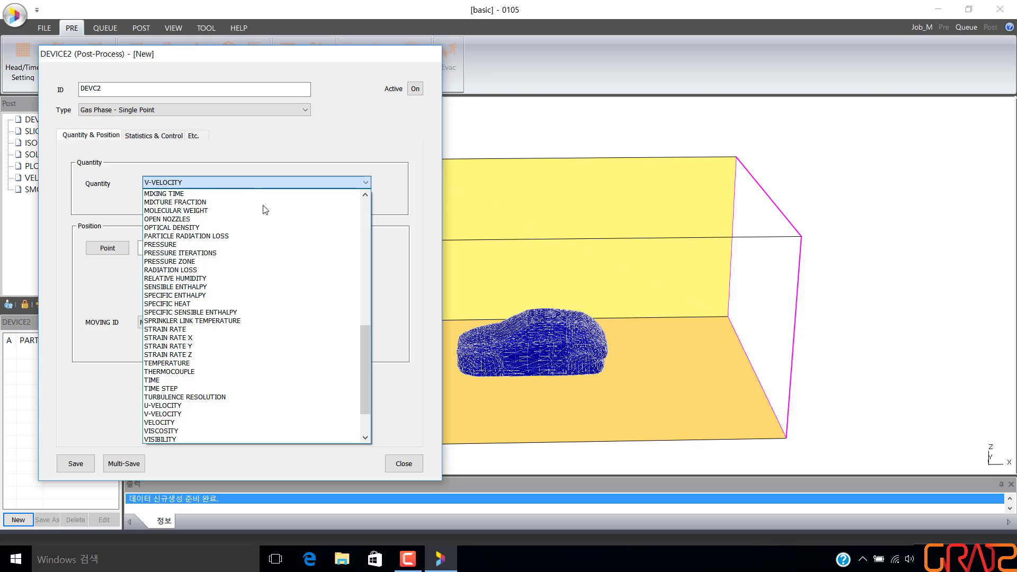
left_click(210, 421)
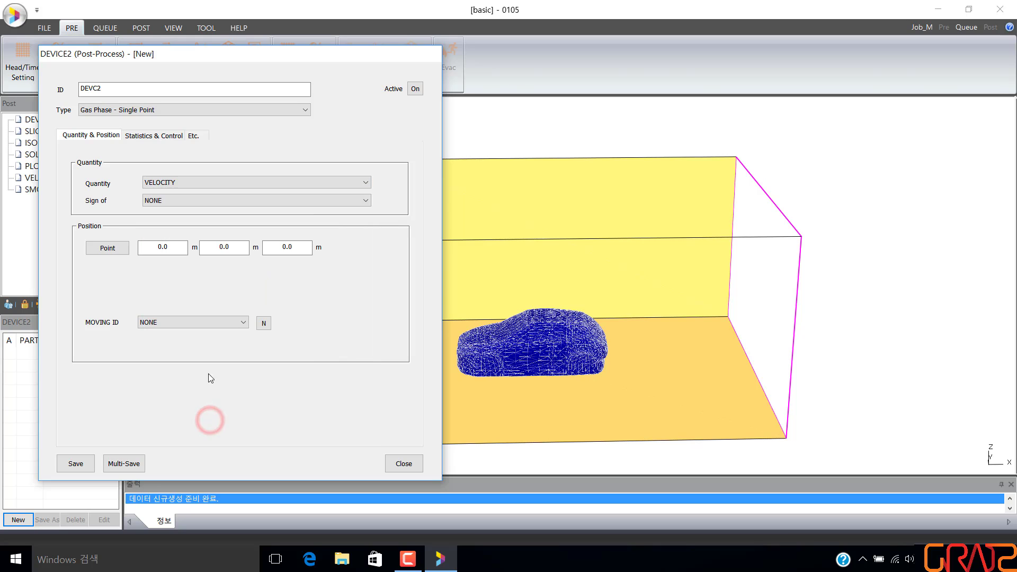
Step: Position the DEVC2 device at x 15 m, y 0 m and z -2 m, and save it
left_click(177, 247)
key("BackSpace")
key("BackSpace")
type("15")
key("Tab")
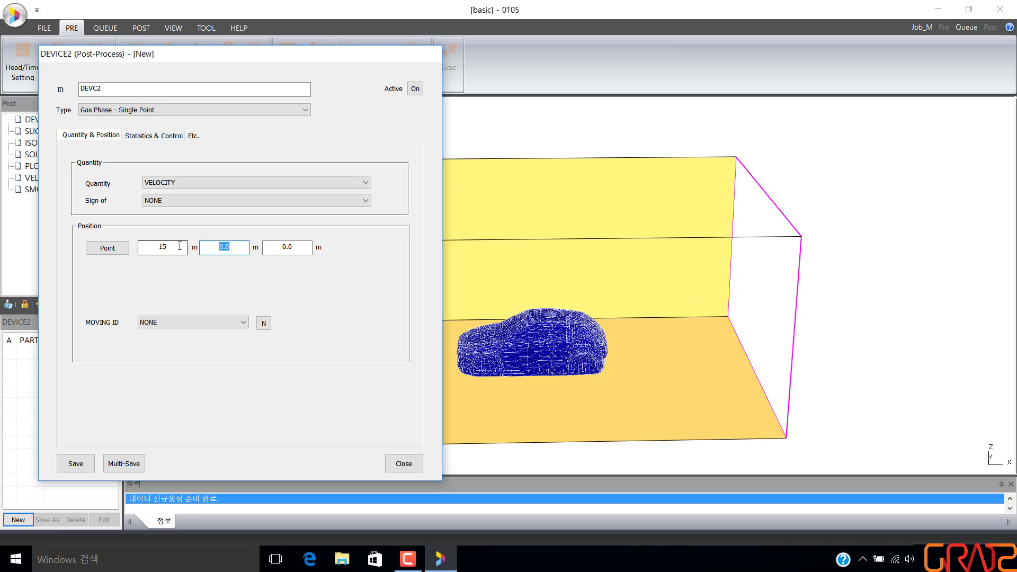
type("0")
key("Tab")
type("-2")
left_click(78, 458)
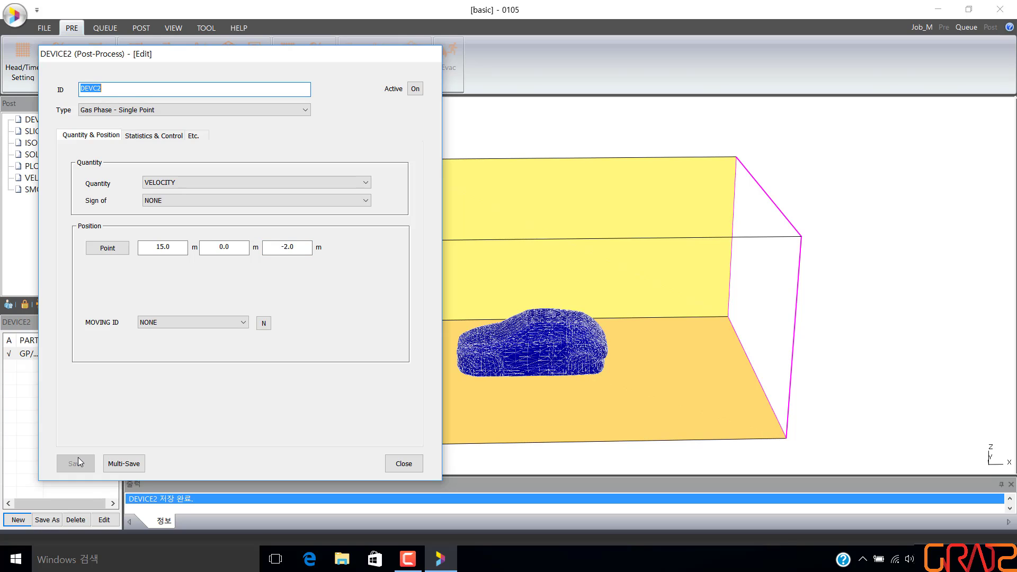
left_click(404, 464)
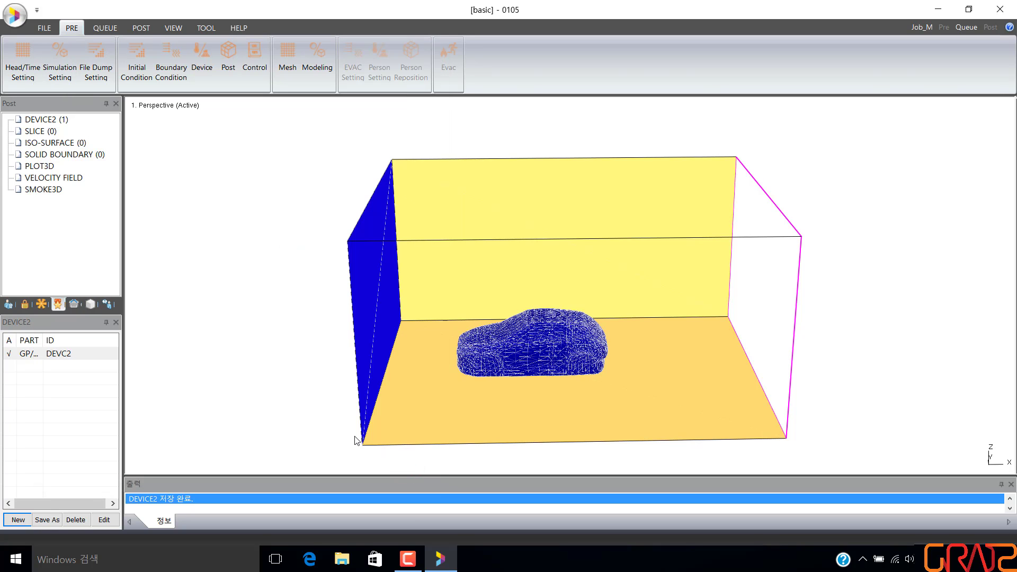
Step: Turn on the display of devices in the model view
left_click(172, 21)
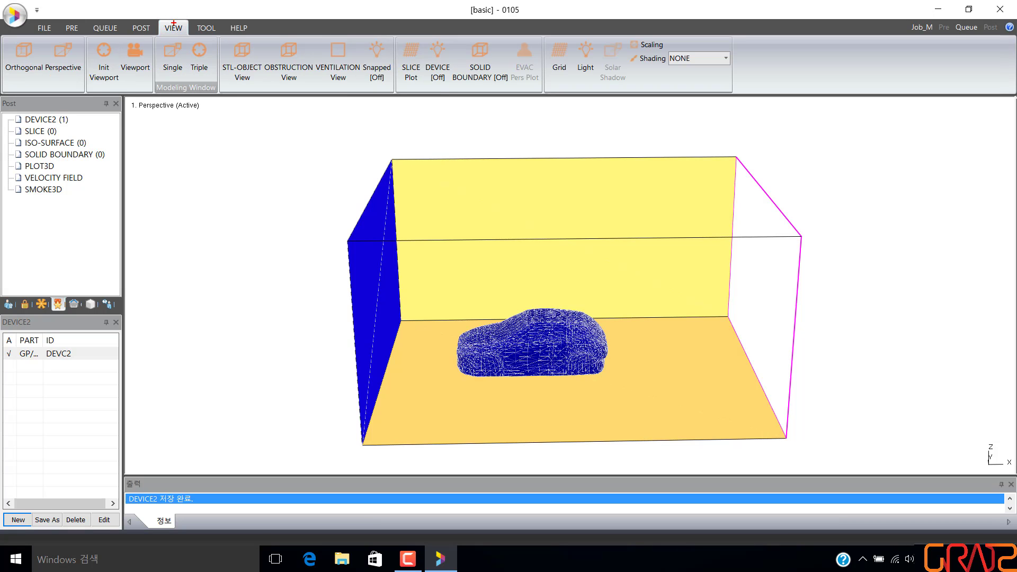
left_click(427, 40)
left_click(437, 49)
key("Escape")
key("ctrl+2")
left_click_drag(12, 125, 61, 138, "ctrl")
key("Escape")
Step: Start a new post-processing SLICE with VELOCITY as its quantity
left_click(44, 131)
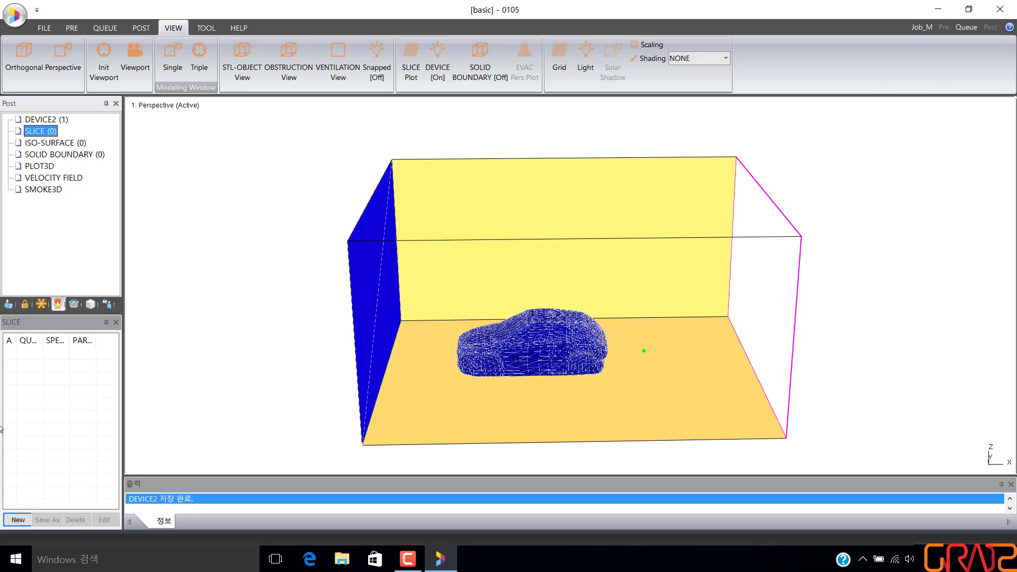
left_click(18, 520)
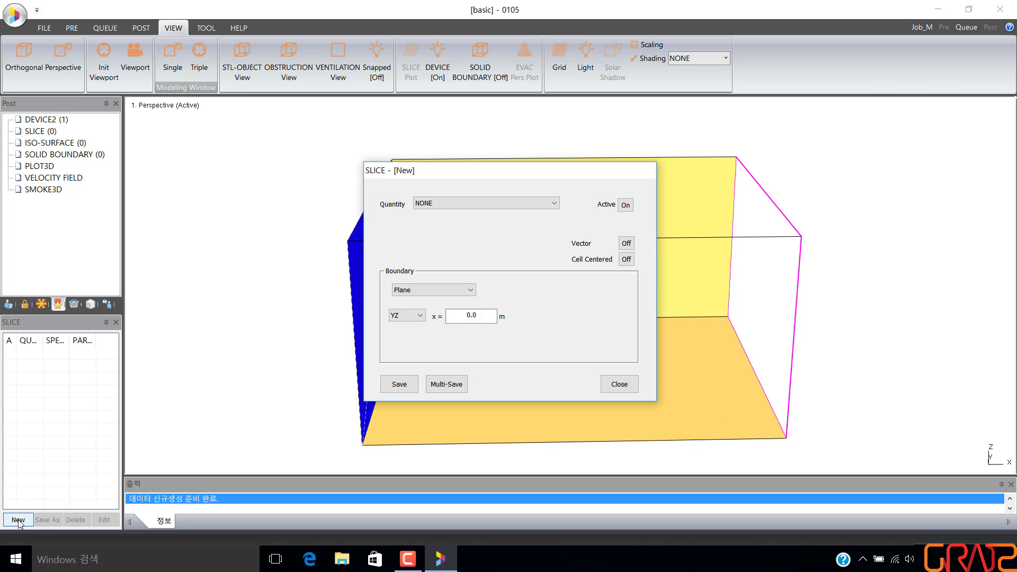
left_click(503, 204)
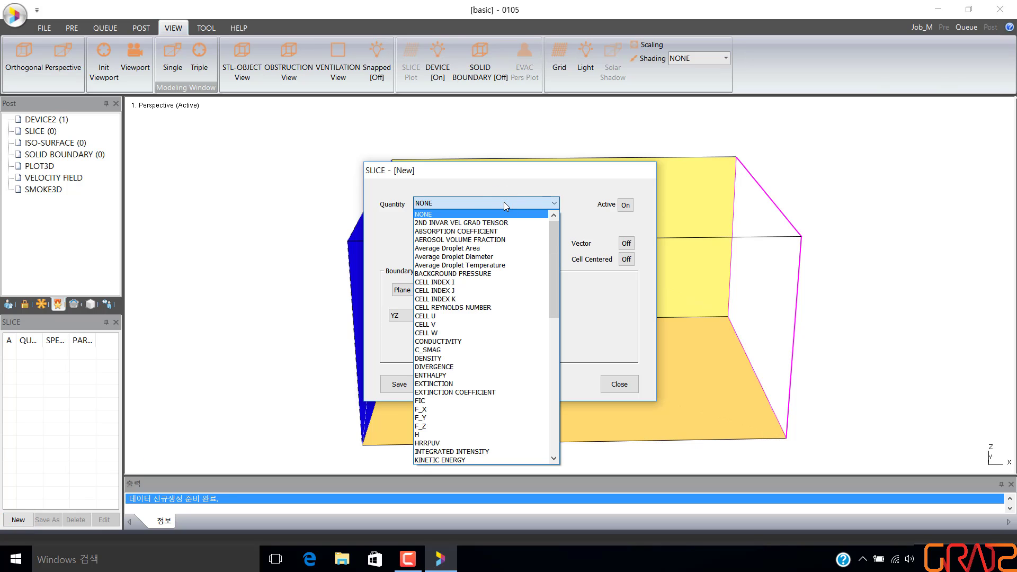
key("v")
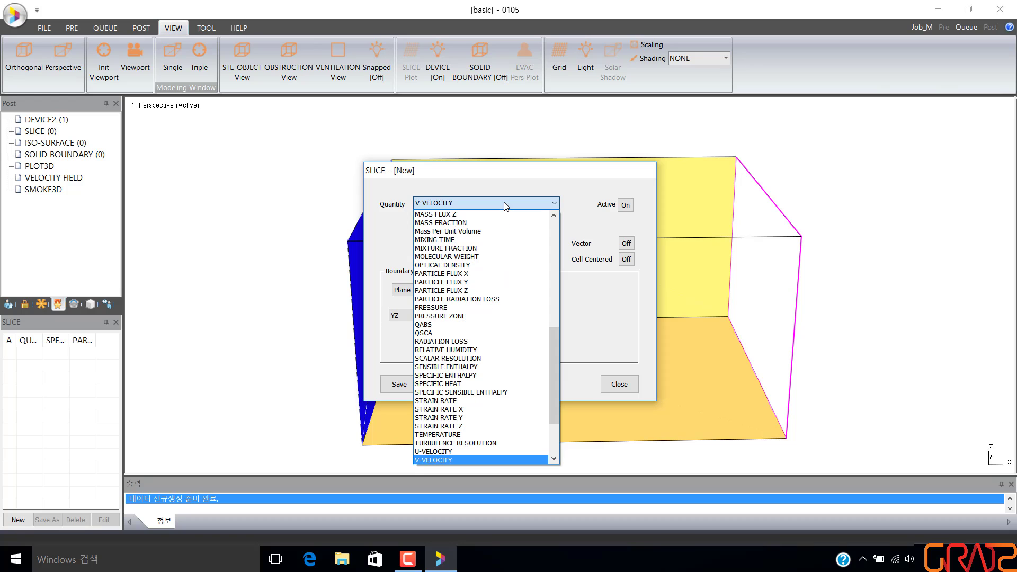
scroll(466, 435, "down", 1)
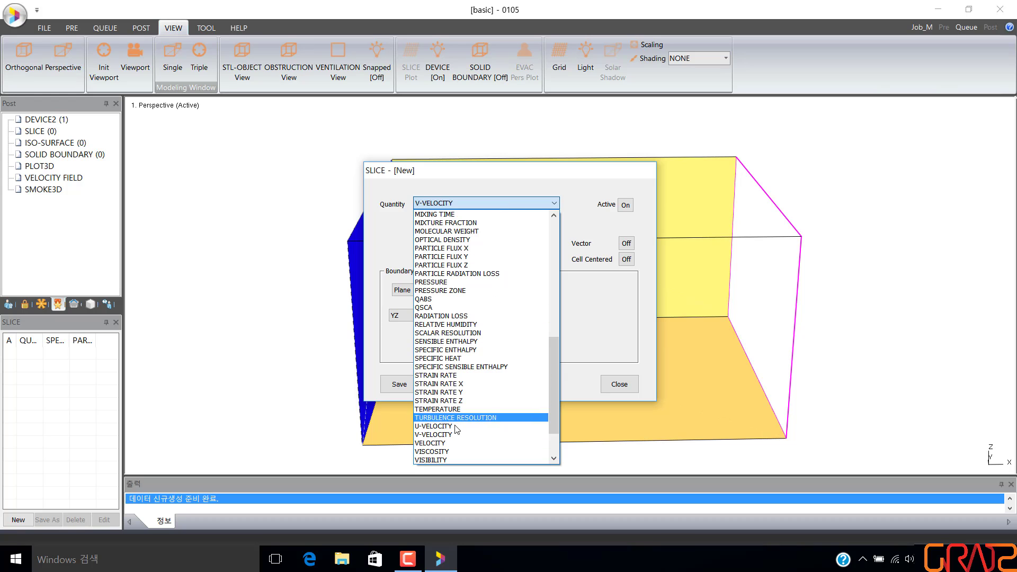
left_click(451, 443)
Step: Place the velocity slice on the XZ plane at y = 0 m and save it
left_click(408, 316)
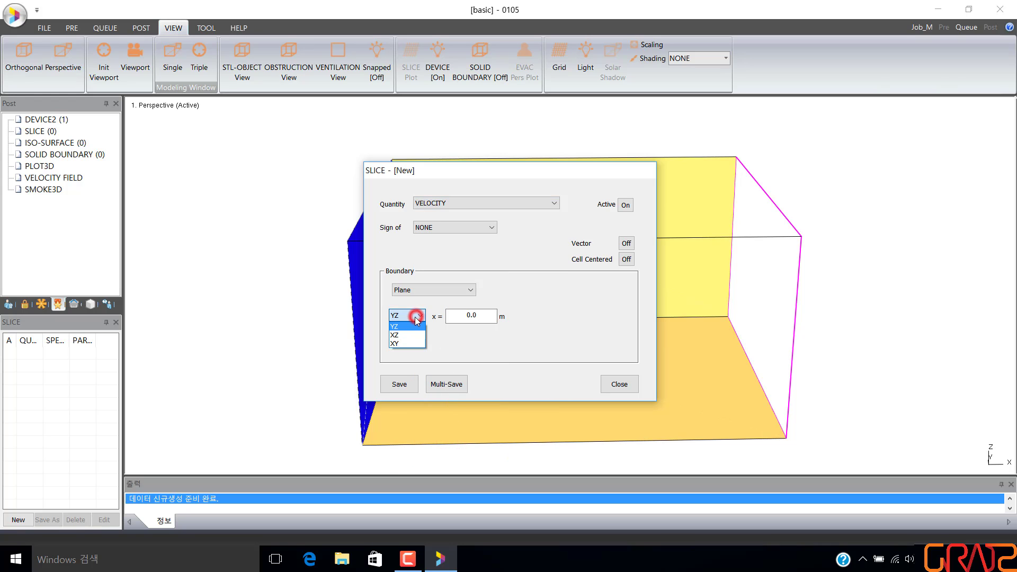
left_click(406, 334)
left_click(477, 317)
left_click(492, 317)
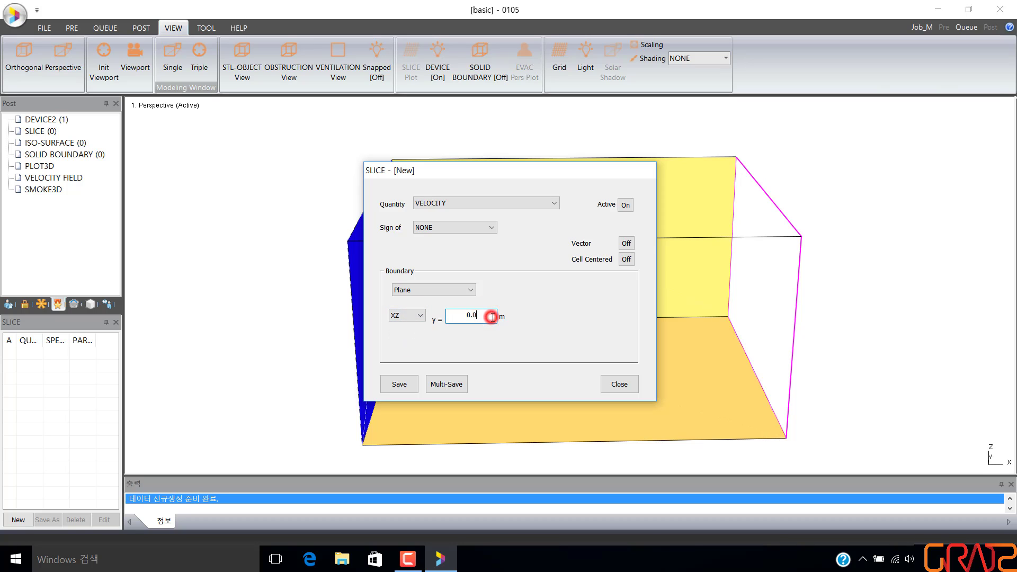
left_click(401, 385)
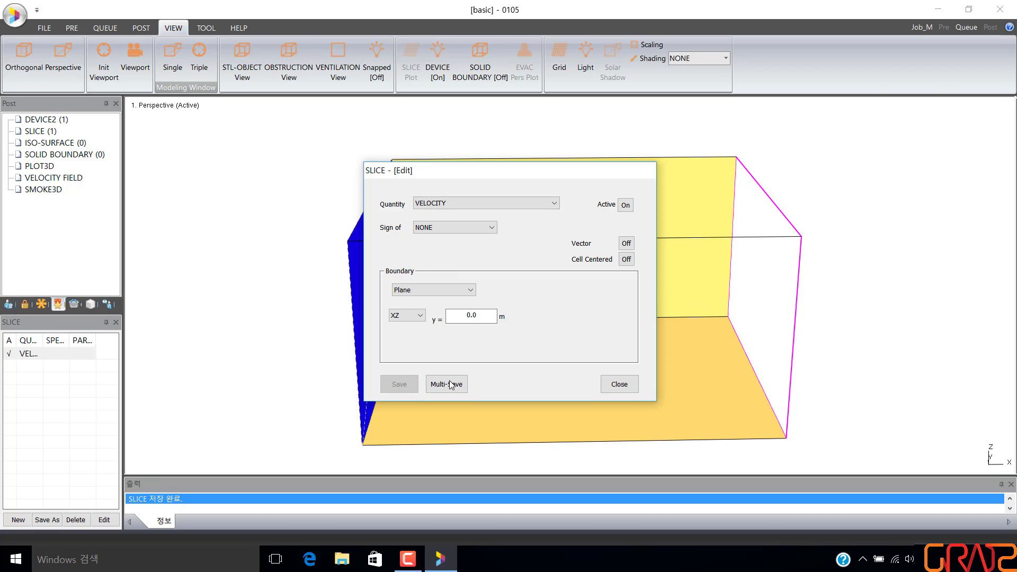
left_click(614, 383)
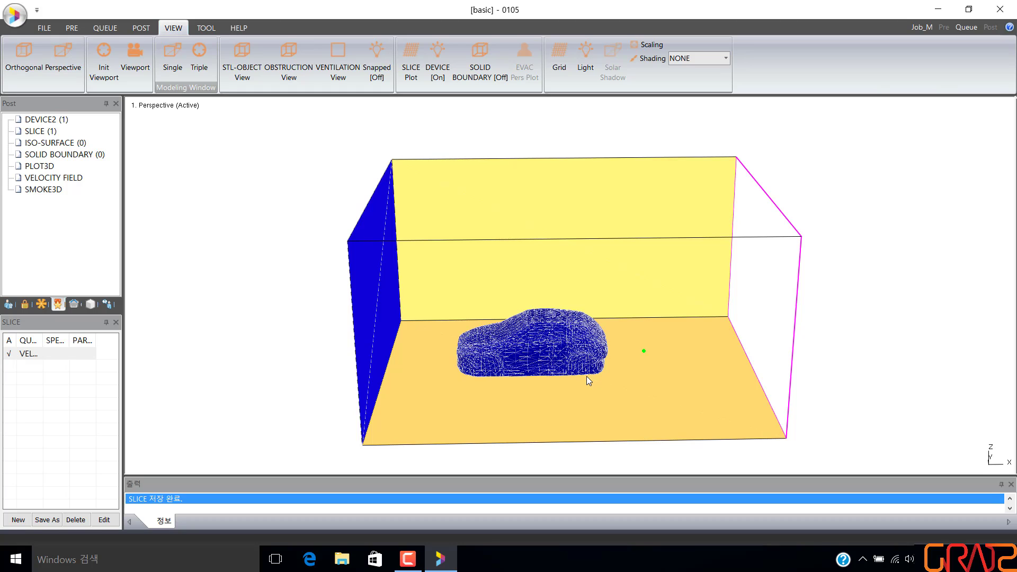
Step: Set the simulation end time T_end to 2000 sec in the Head/Time settings and save
left_click(73, 28)
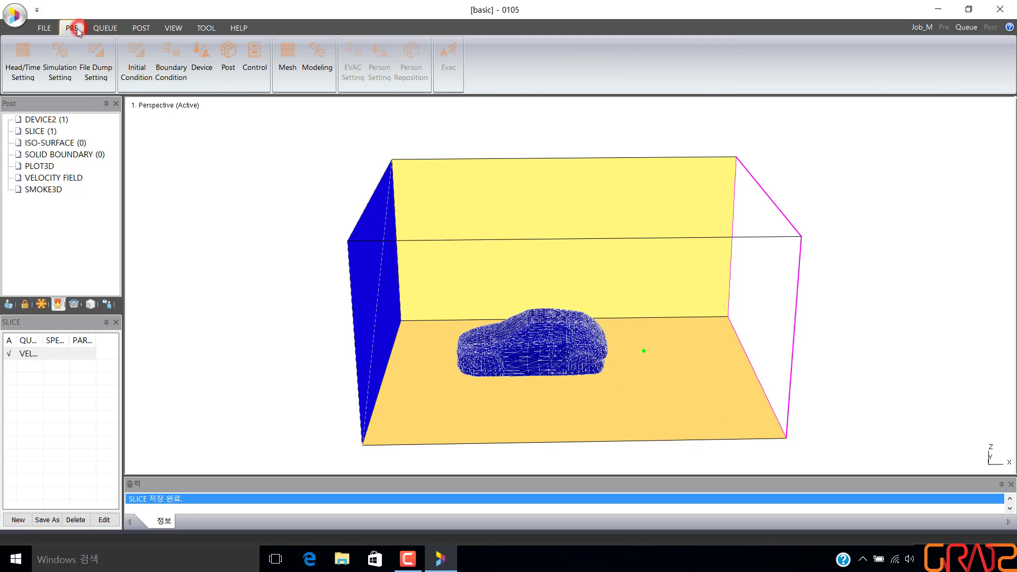
left_click_drag(3, 38, 44, 89)
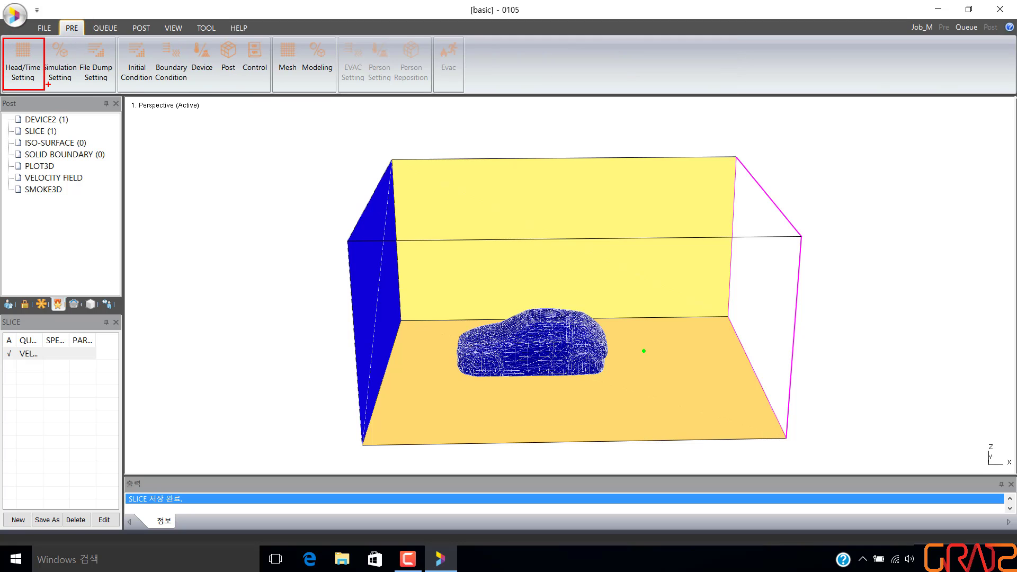
left_click(34, 53)
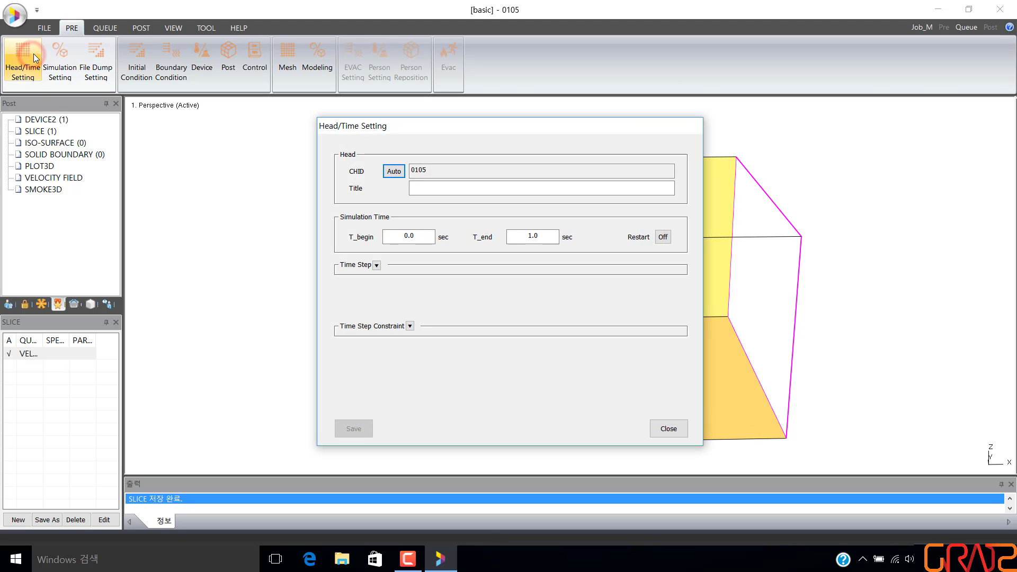
double_click(532, 237)
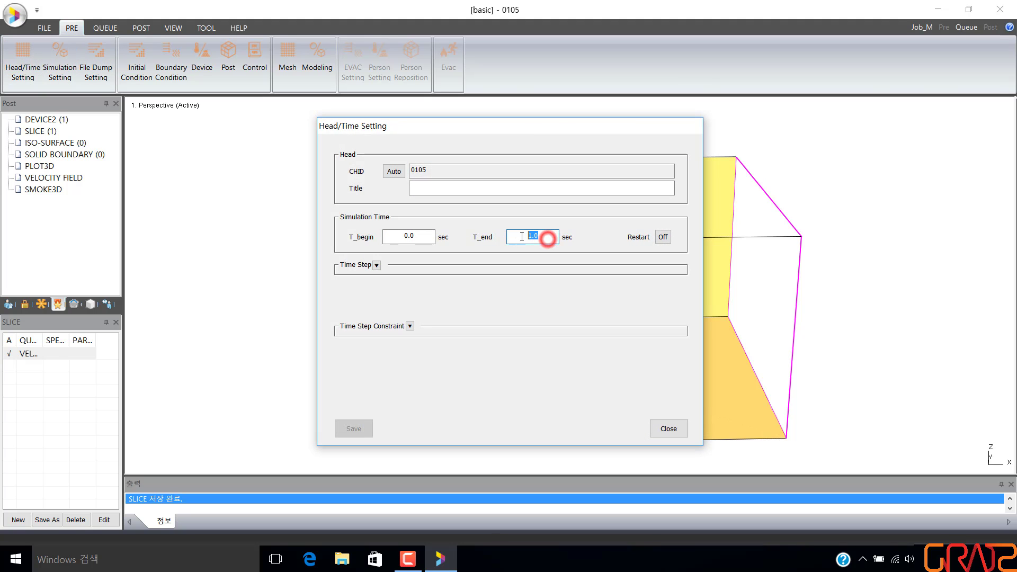
type("2000")
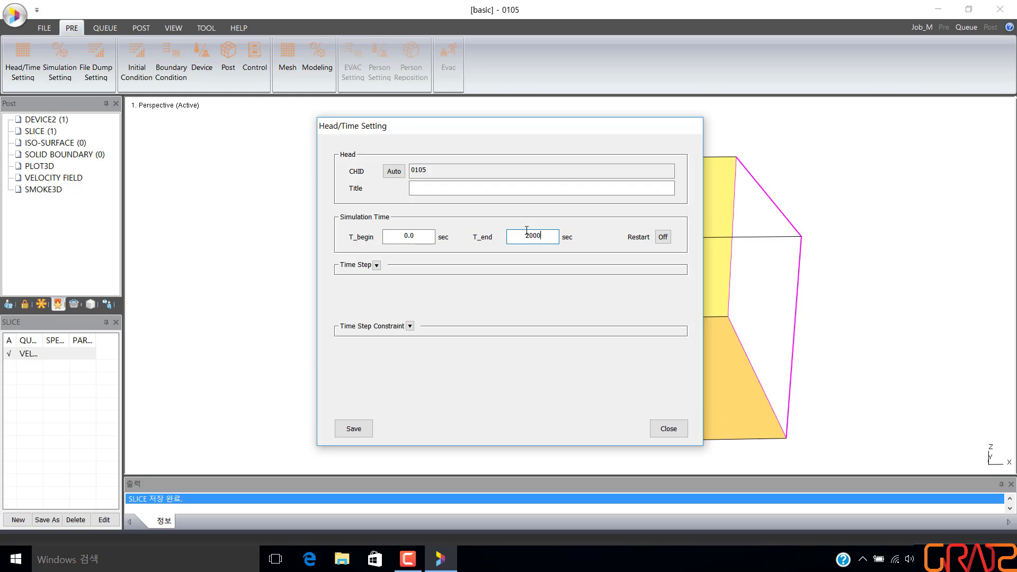
left_click(359, 429)
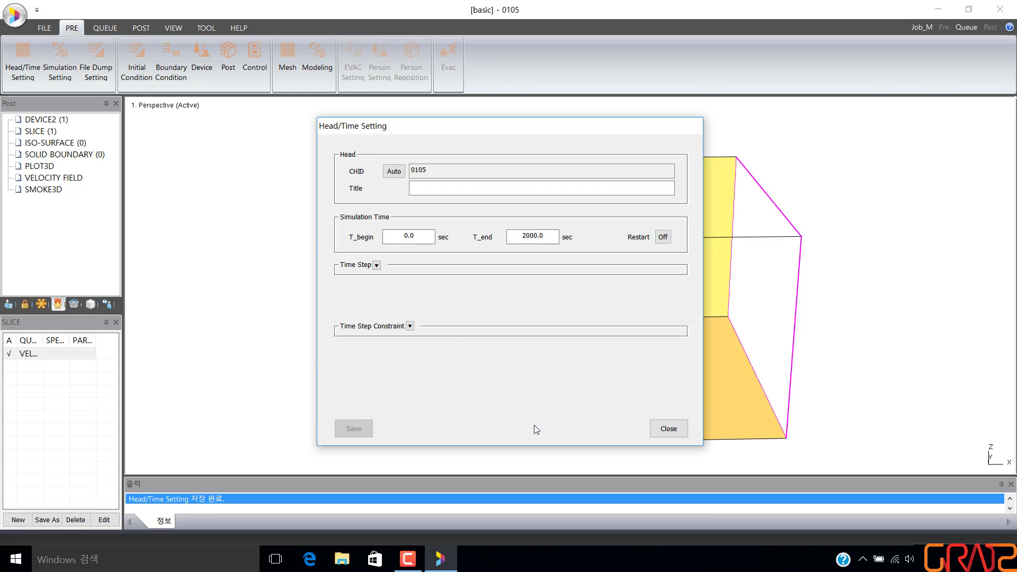
left_click(666, 429)
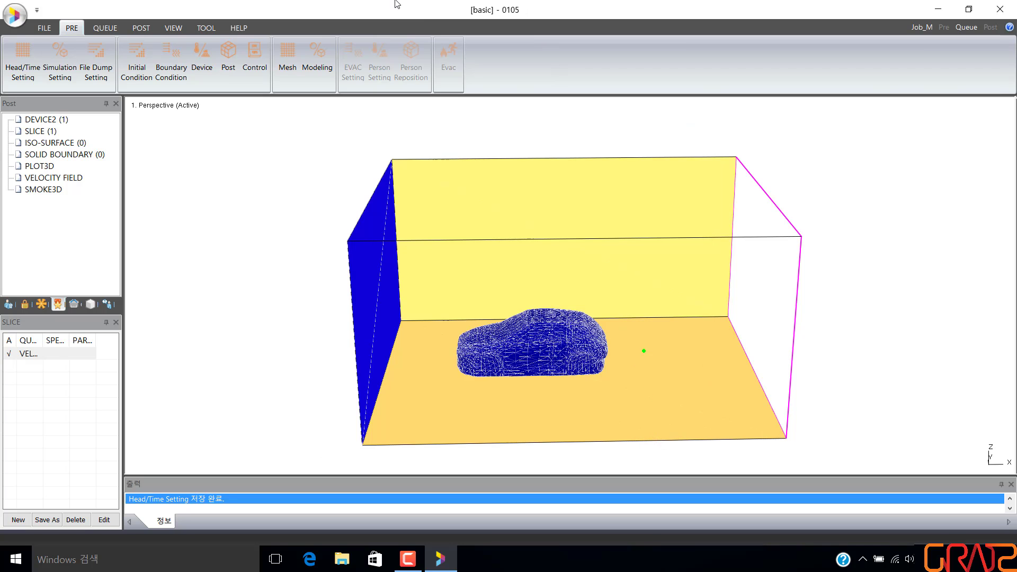
Step: Run the 0105 simulation job with 1 process and accept the estimated run time
left_click(101, 28)
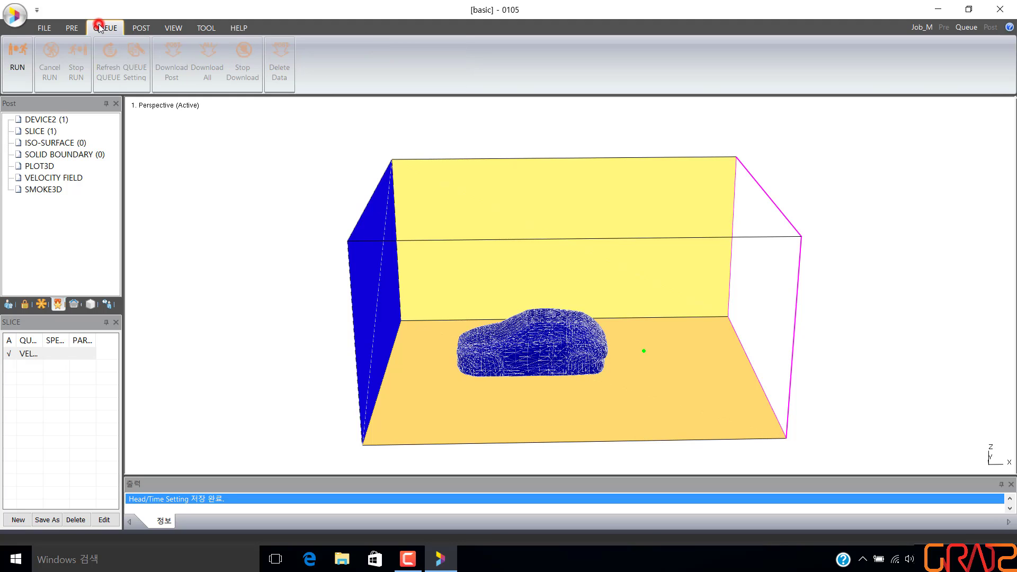
left_click(16, 60)
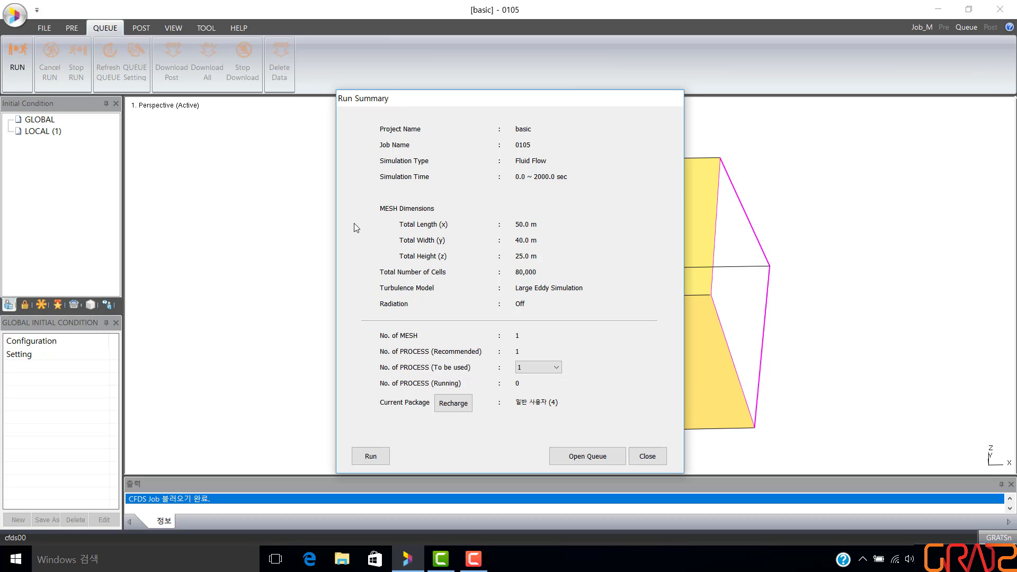
left_click(378, 455)
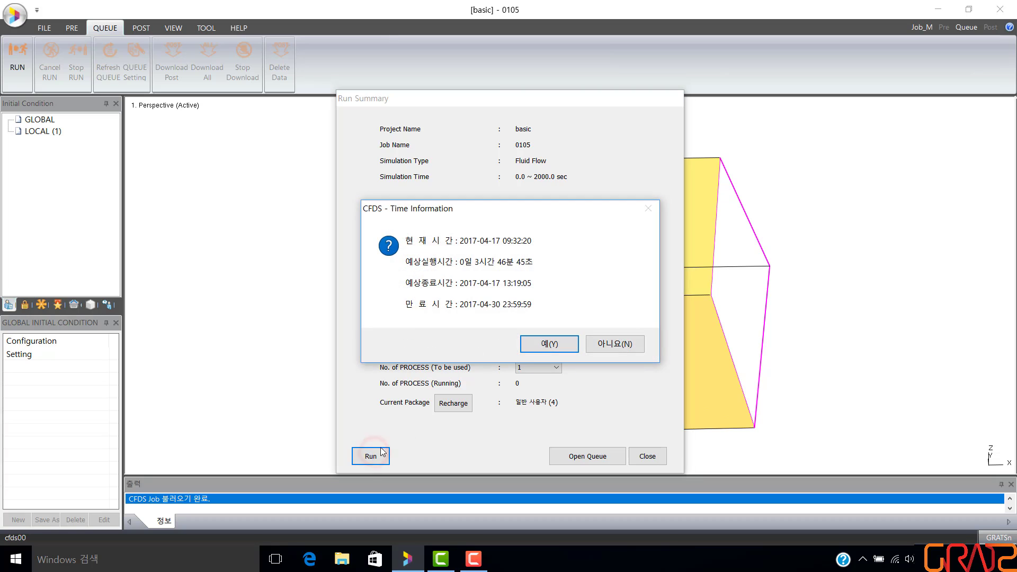
left_click(531, 343)
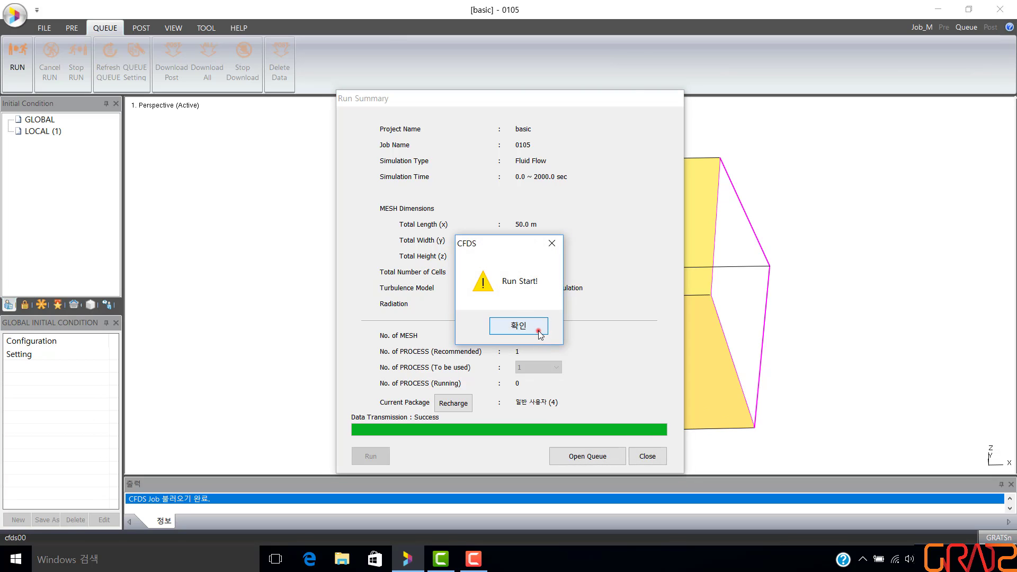
left_click(540, 329)
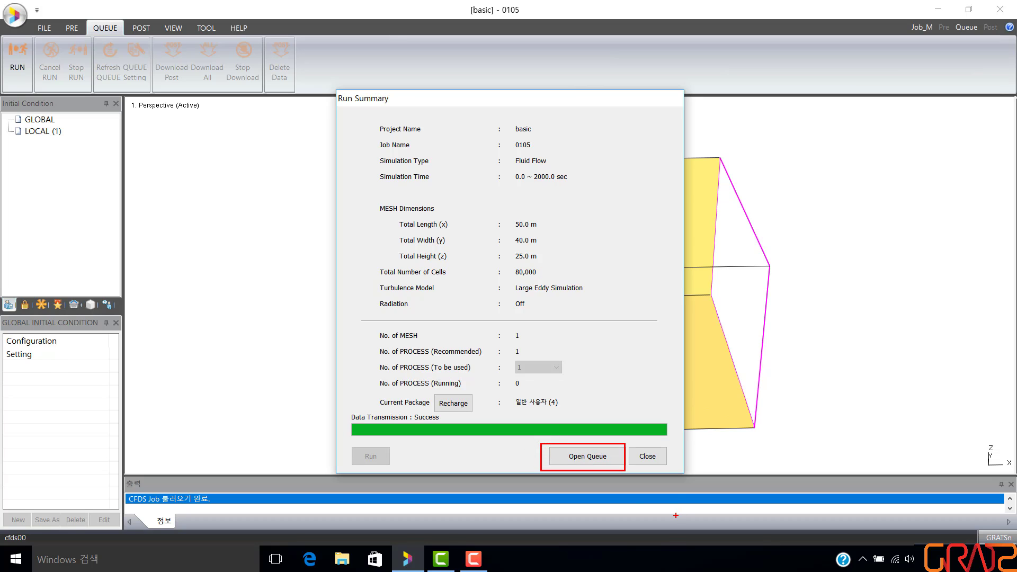
Step: Open the CFDS queue, refresh the job list and select job 0105
left_click(600, 457)
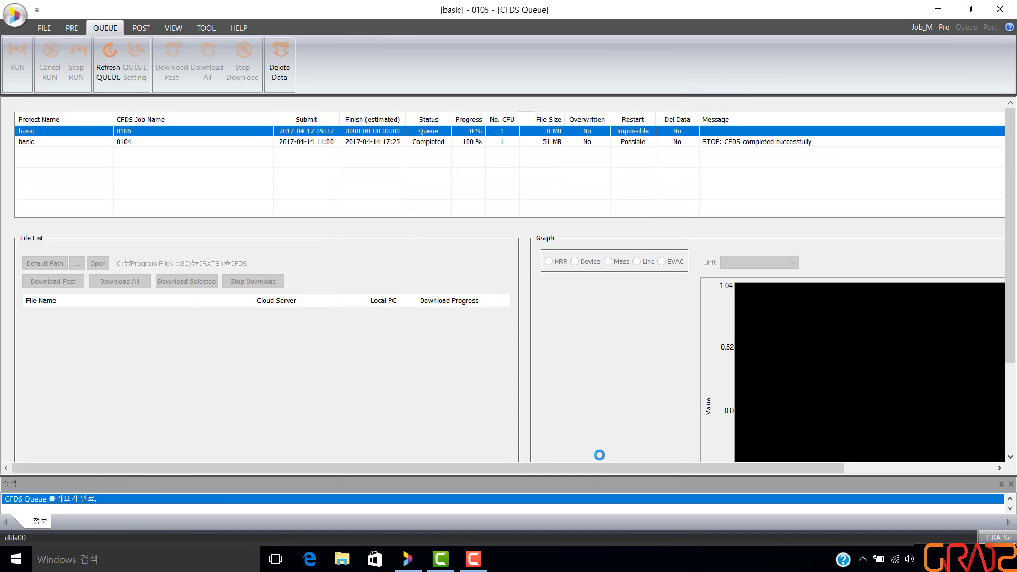
left_click(359, 128)
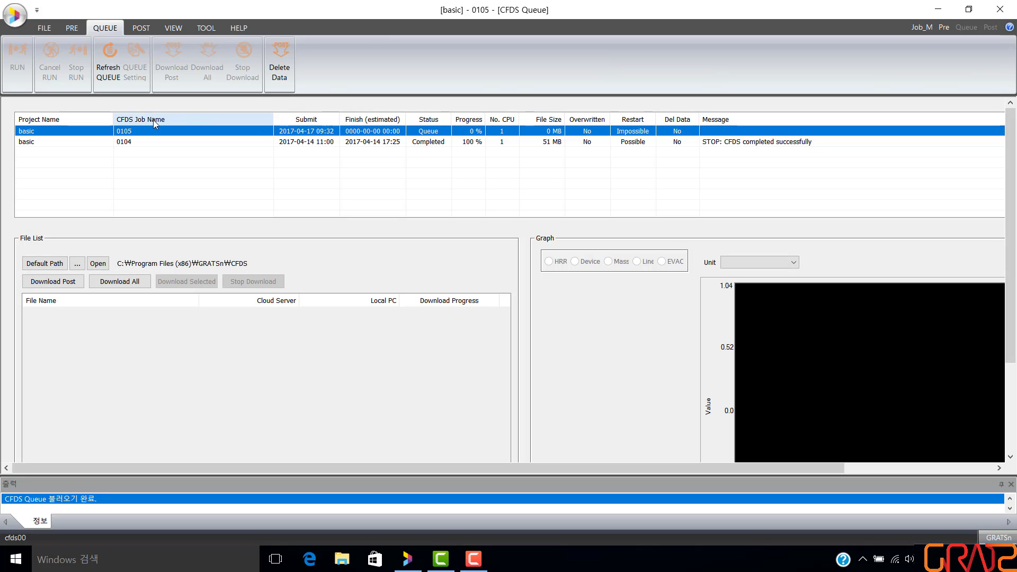
left_click_drag(94, 34, 124, 91)
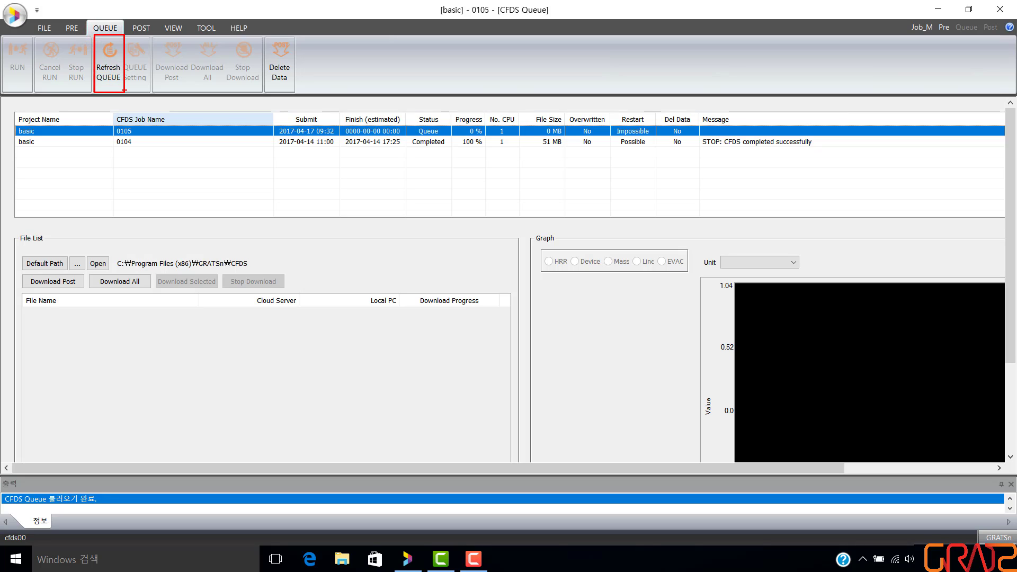
left_click(110, 73)
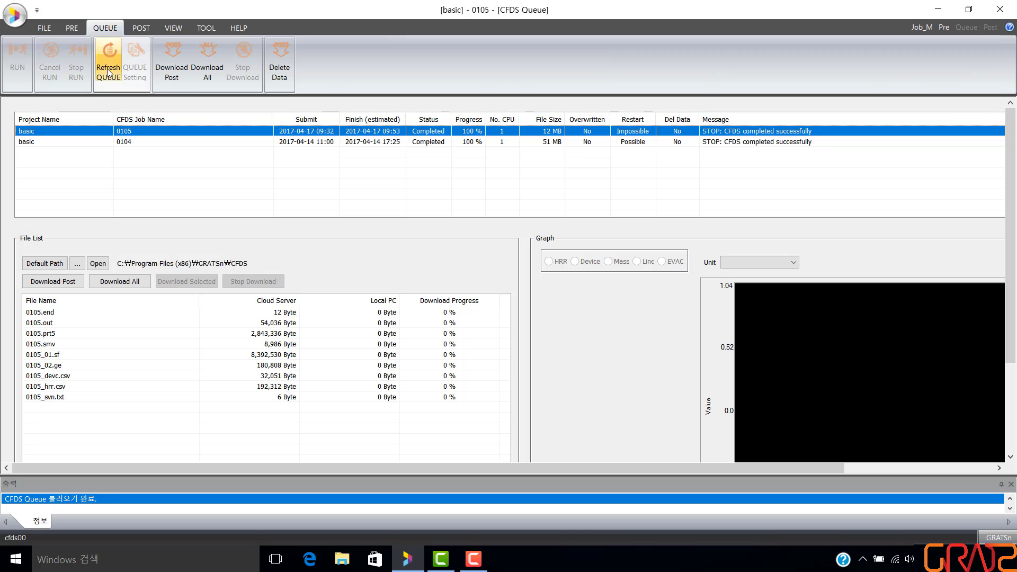
left_click(309, 128)
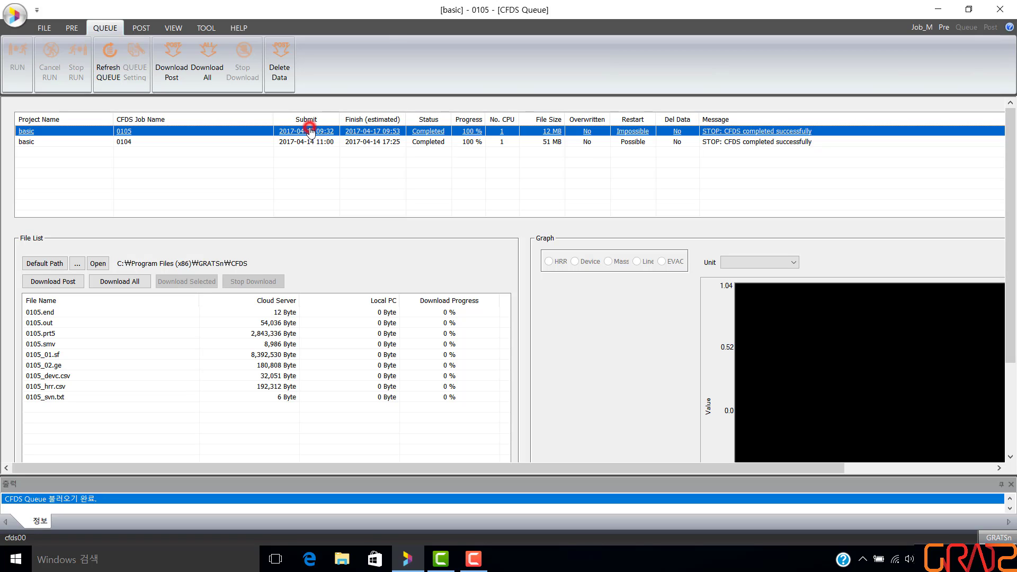
Step: Download the post-processing result files of job 0105 from the cloud server to the local PC
left_click(68, 285)
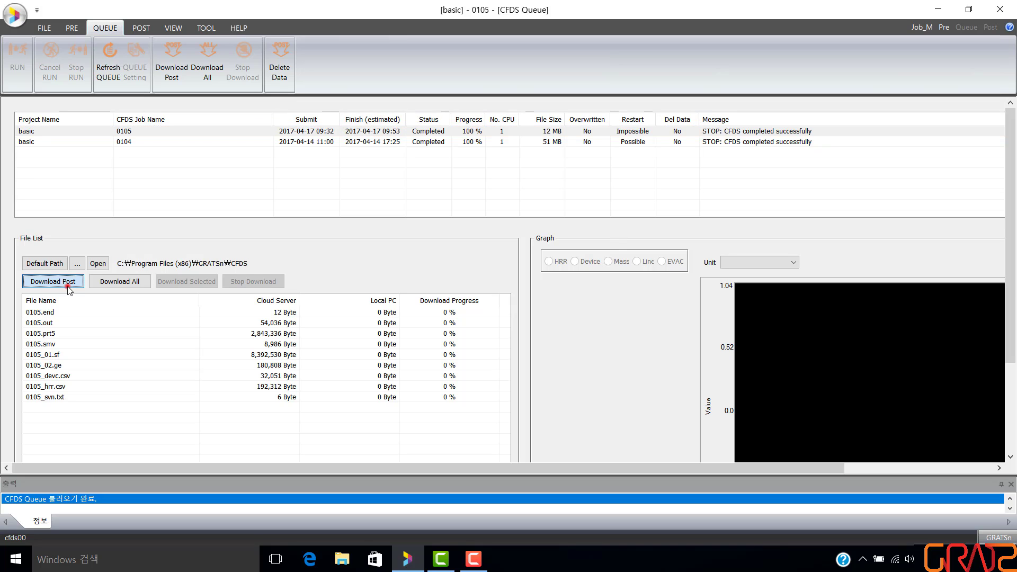
left_click(511, 316)
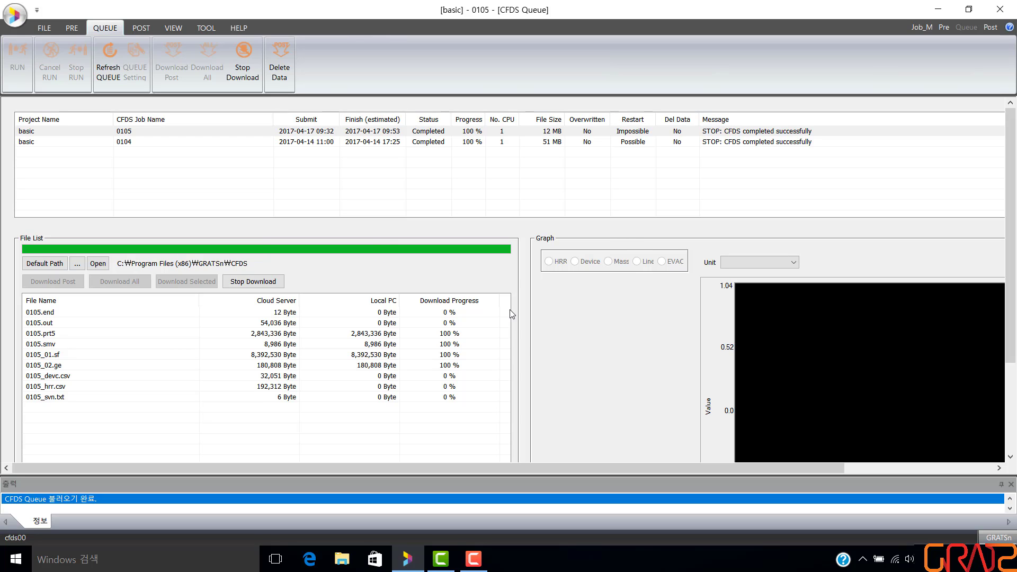
left_click(593, 326)
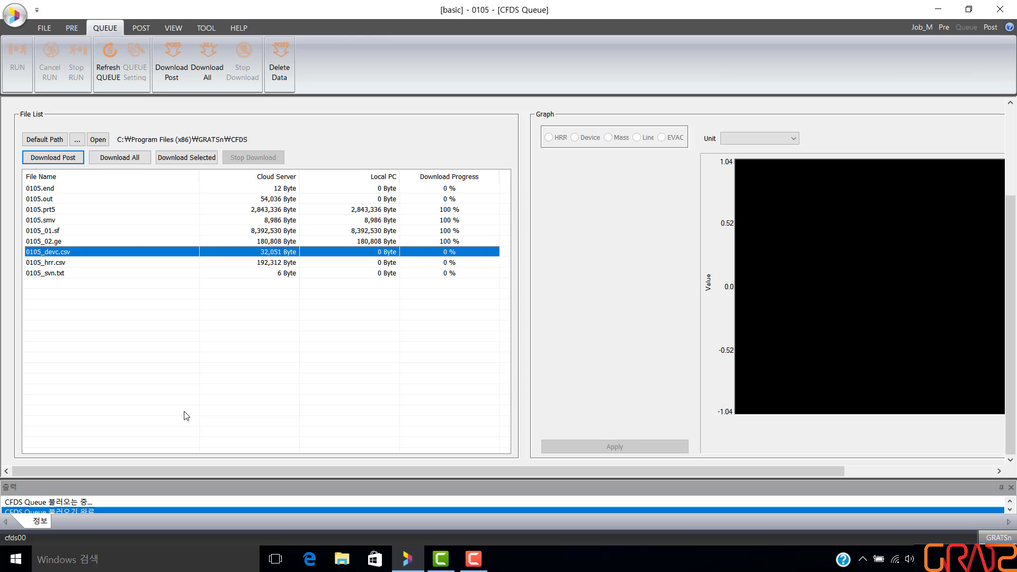
Step: Open the downloaded results of job 0105 in the post-processing view
key("ctrl+2")
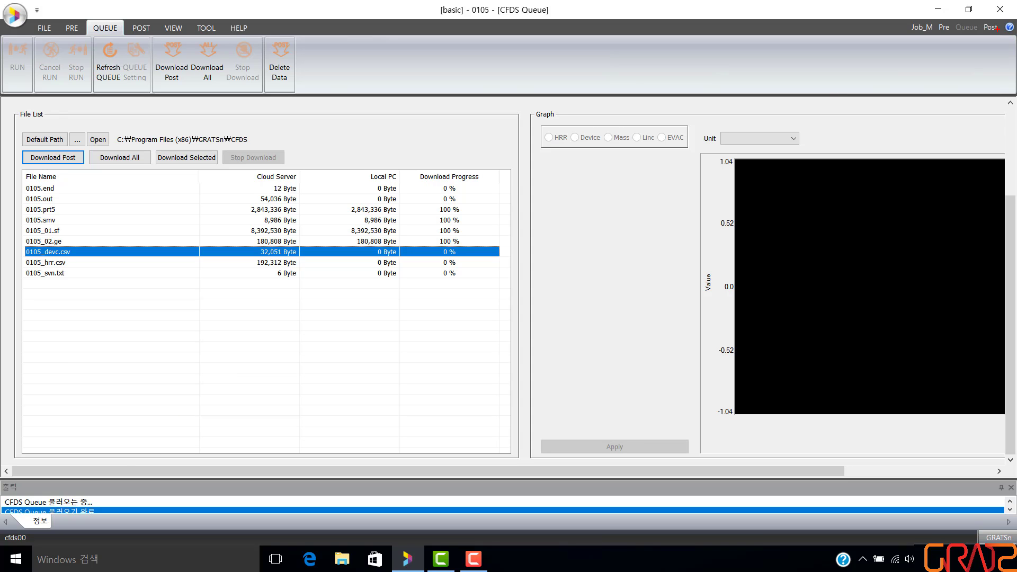
left_click_drag(979, 19, 1003, 40, "ctrl")
key("Escape")
left_click(988, 28)
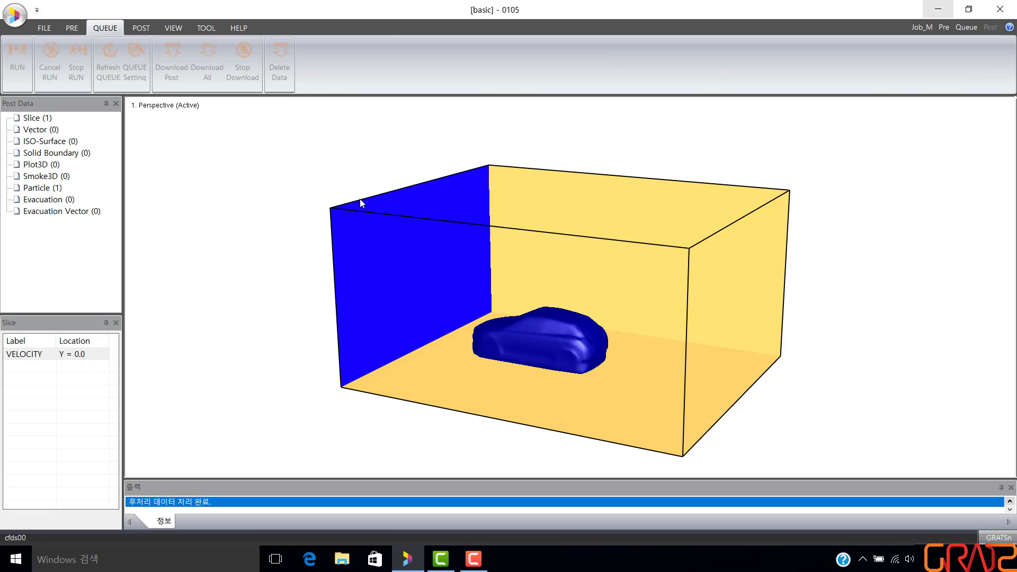
Step: Display the VELOCITY slice at Y = 0.0 around the car and view it from the side
left_click(29, 118)
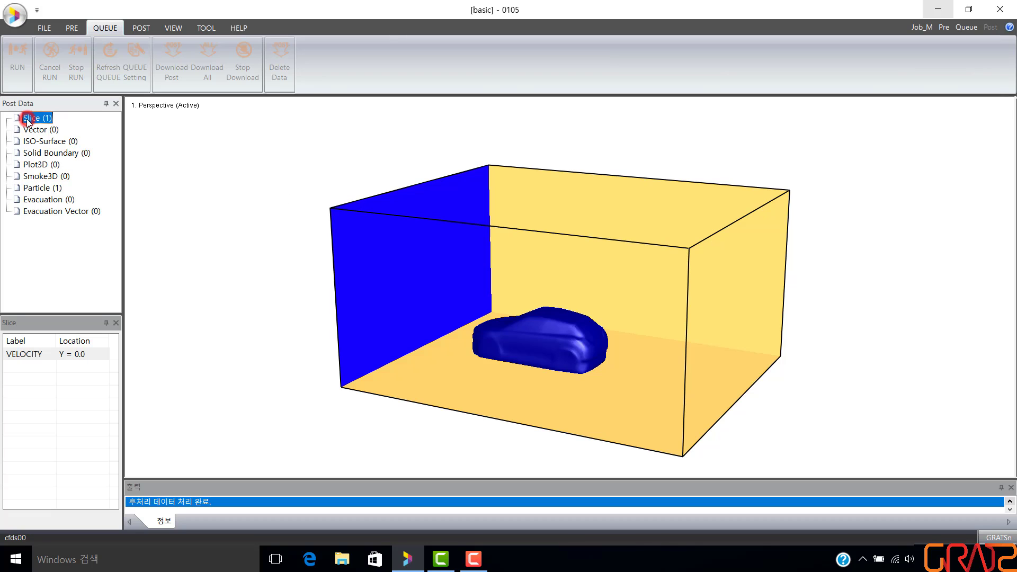
double_click(68, 361)
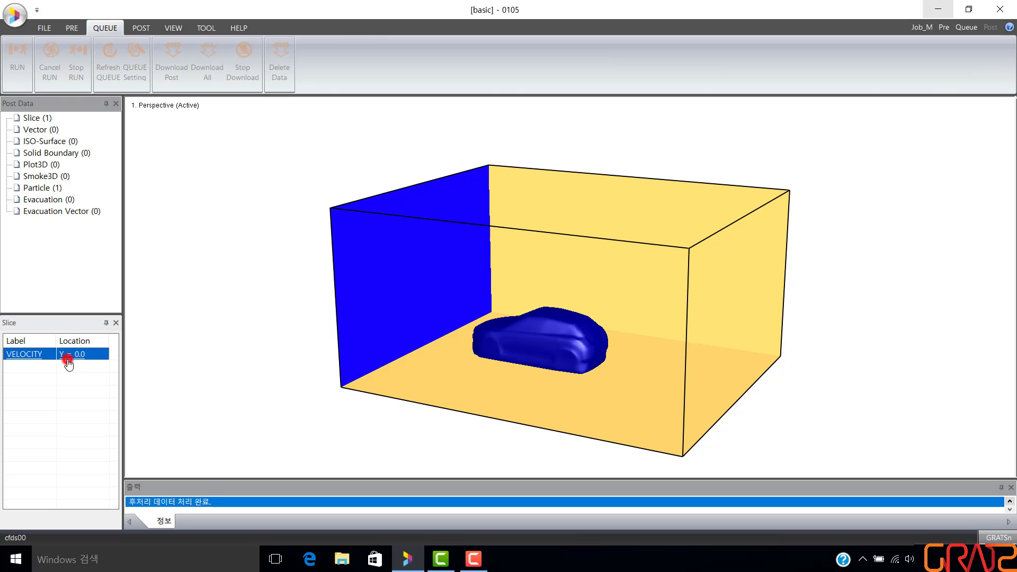
left_click_drag(421, 386, 437, 383)
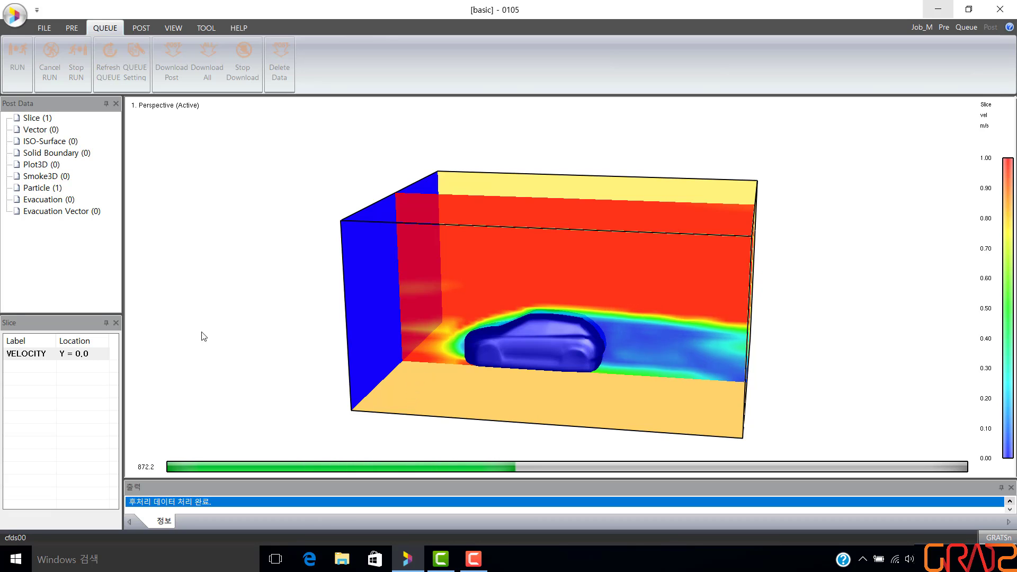
Step: Add the particle results for all meshes to the velocity slice animation to show the tracers over the car
left_click(43, 189)
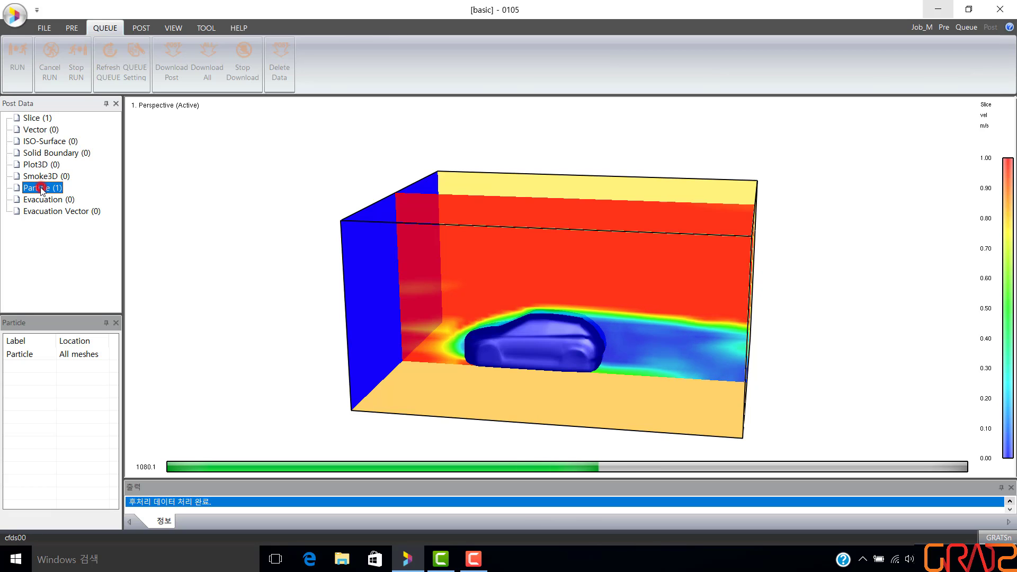
left_click(67, 355)
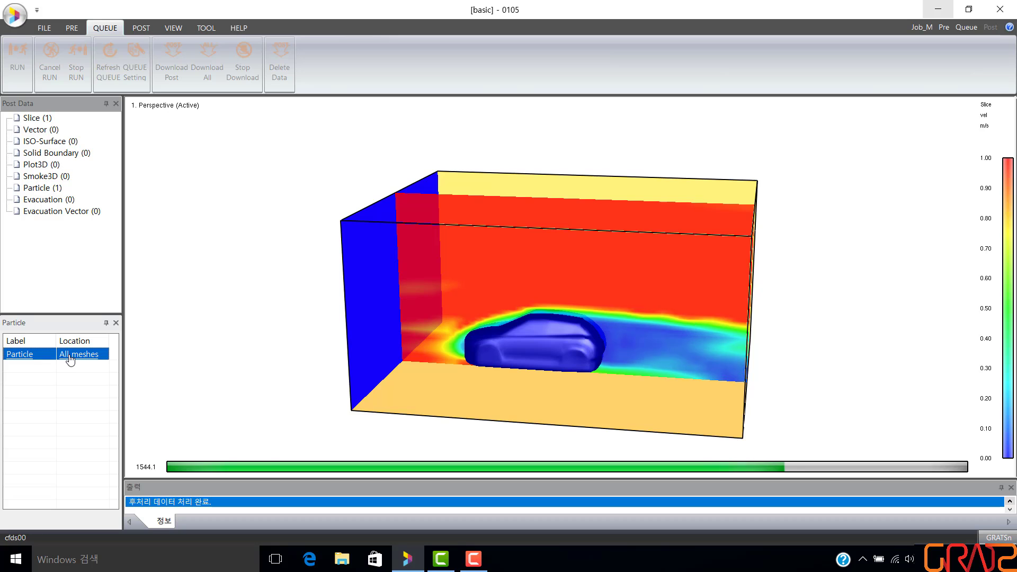
double_click(69, 355)
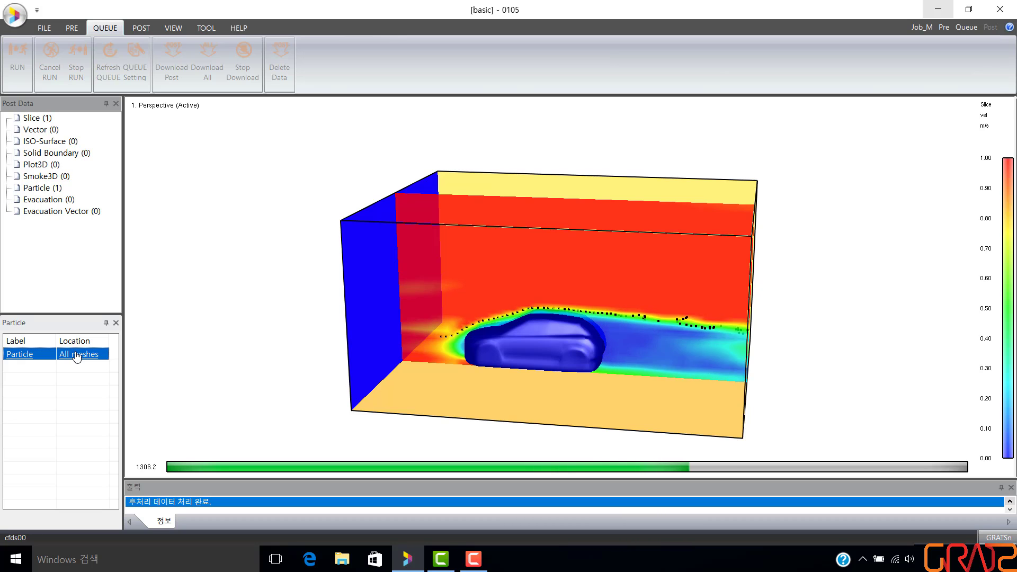
left_click_drag(269, 330, 266, 326)
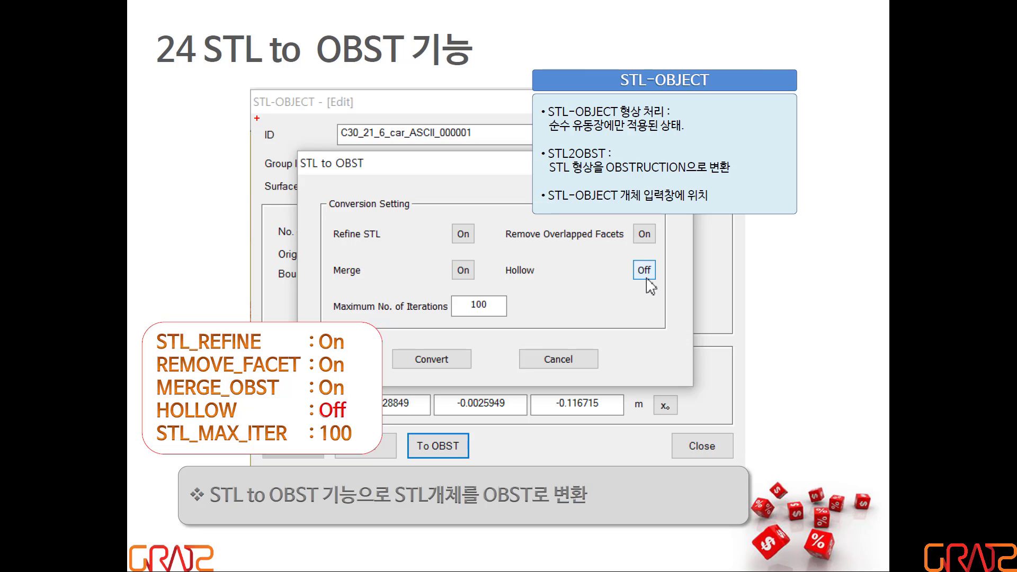
mouse_move(251, 113)
left_mouse_down()
mouse_move(326, 113)
mouse_move(318, 91)
left_mouse_up()
left_click_drag(320, 153, 366, 172)
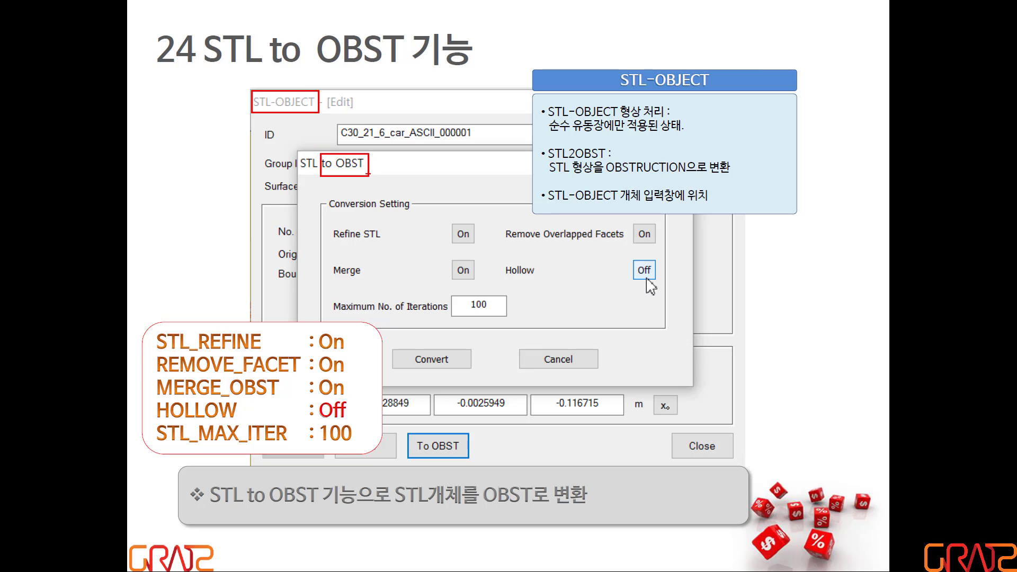